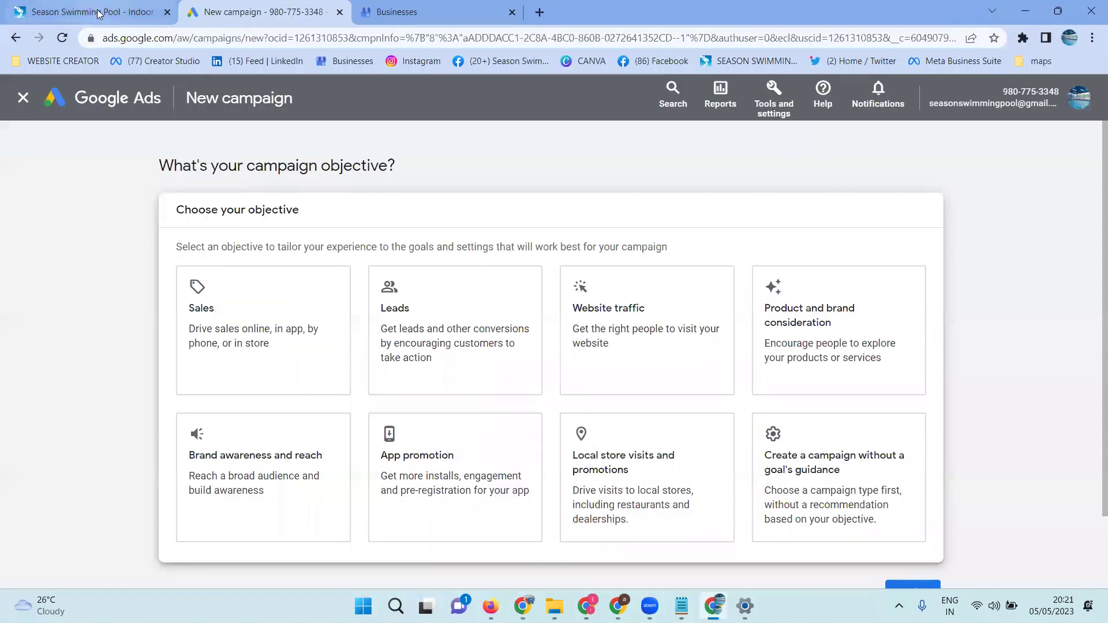
Look up the Tankbund branch address on seasonswim.com, then return to the four managed businesses
click(100, 13)
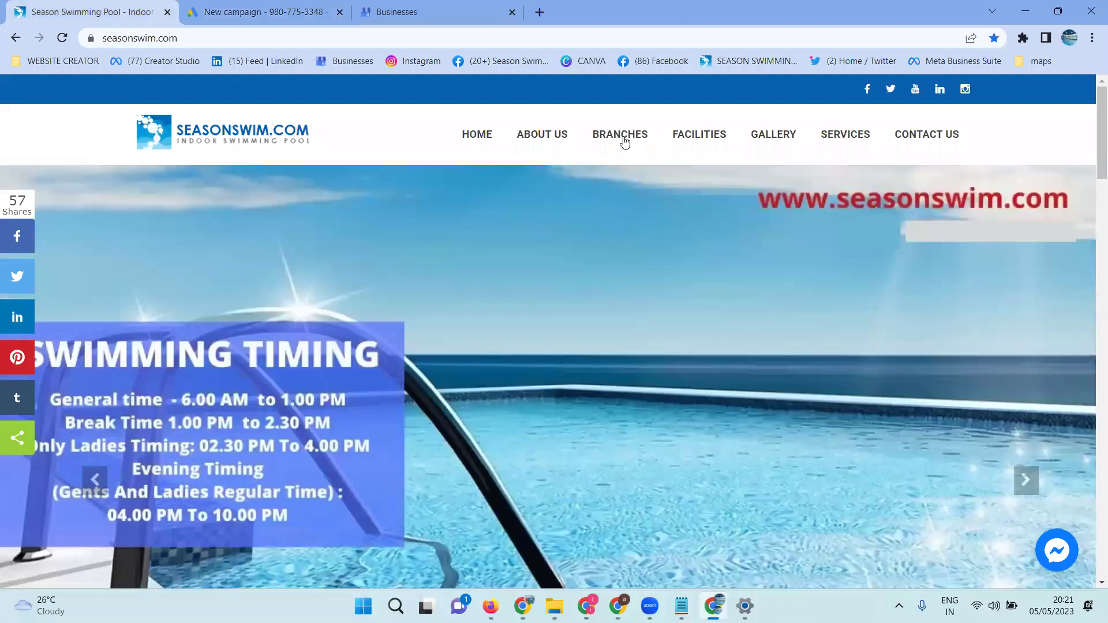
click(625, 141)
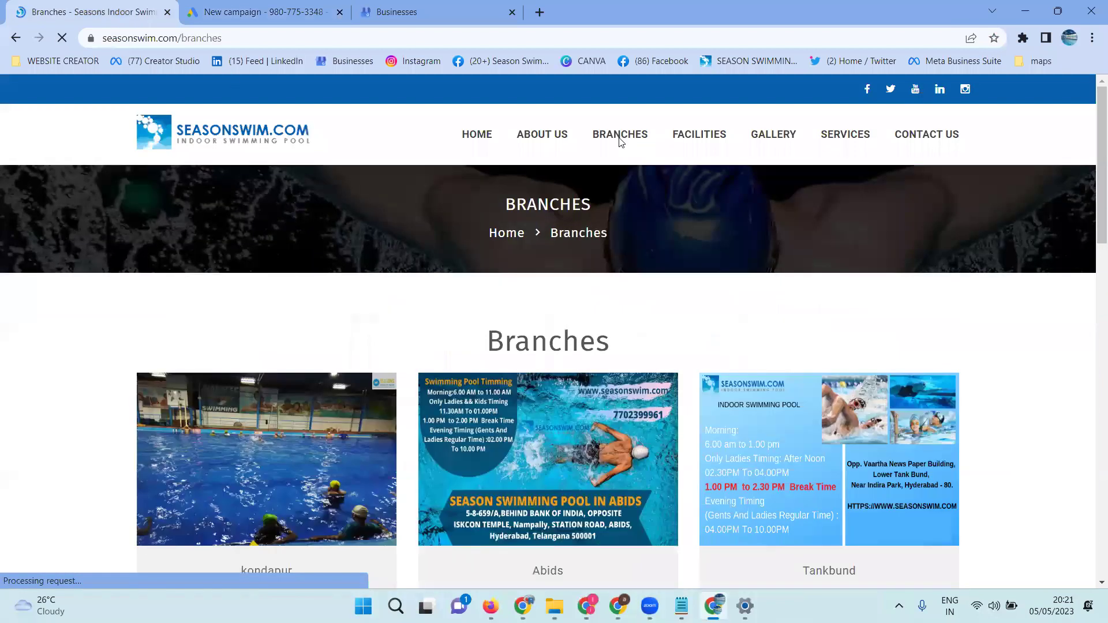
scroll(815, 308, down, 3)
click(814, 307)
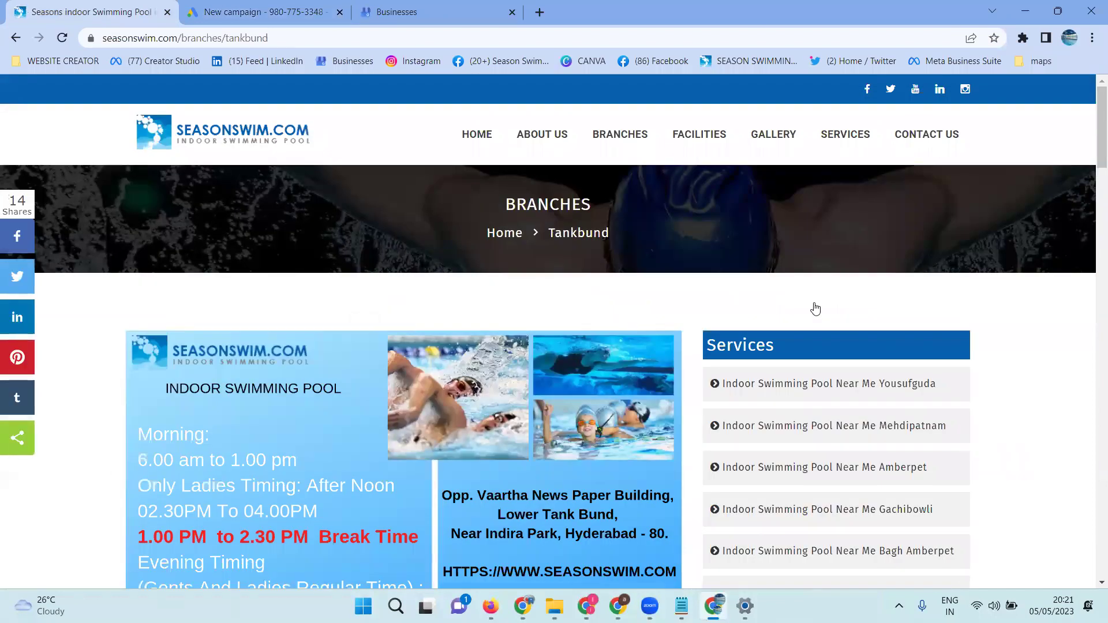
click(453, 14)
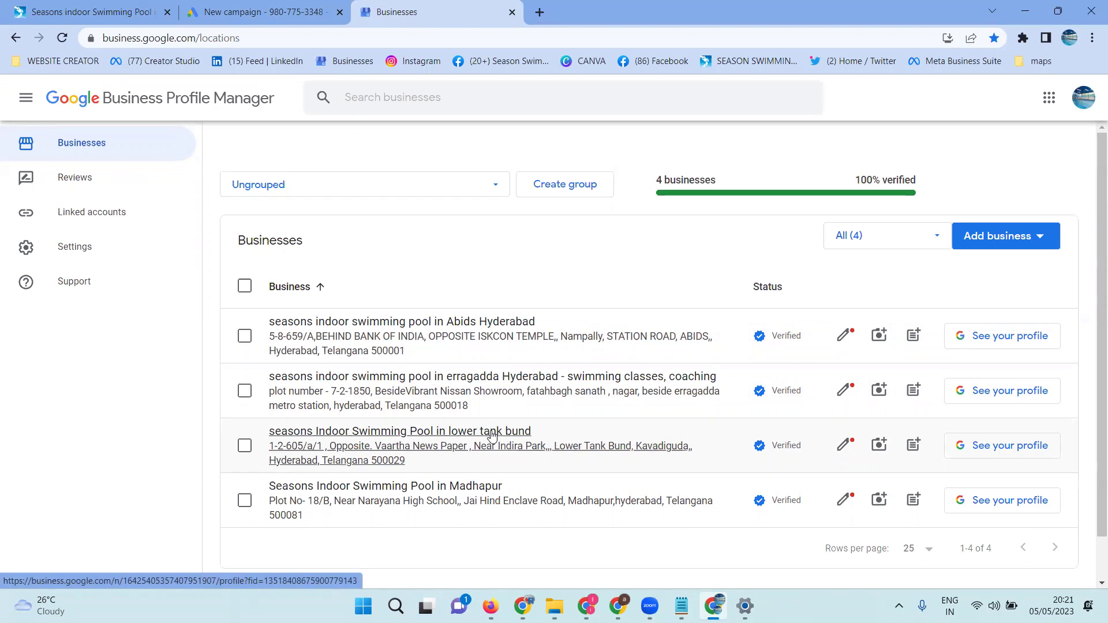
Open the 'seasons Indoor Swimming Pool in lower tank bund' profile on Google Search
click(492, 435)
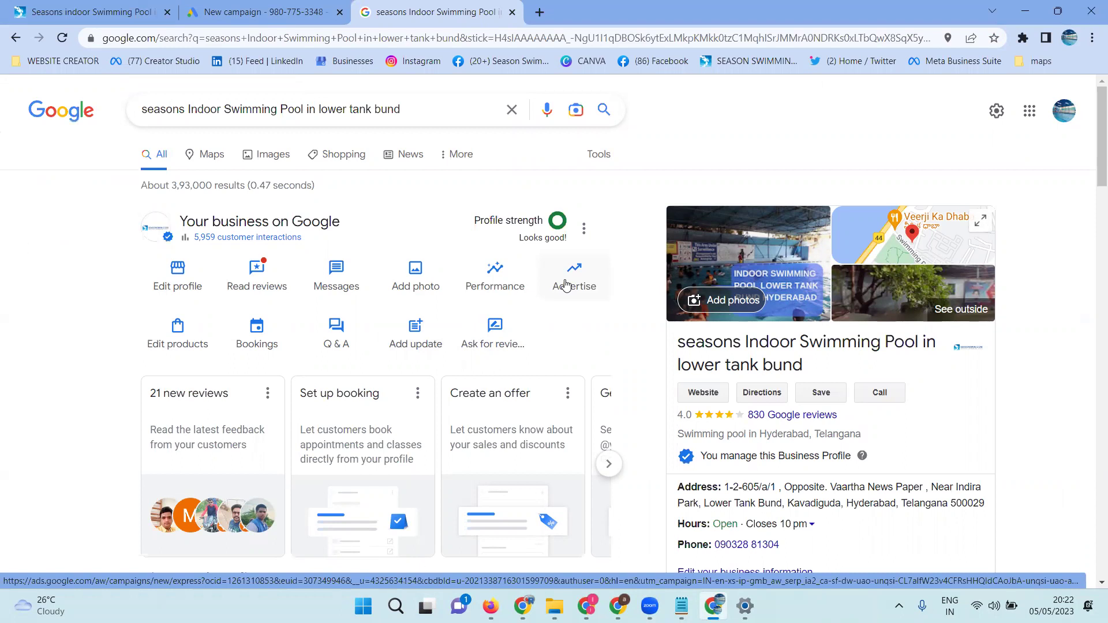
Start a goal-less Smart campaign and bring up the Business Profile dropdown with four pool locations
click(261, 12)
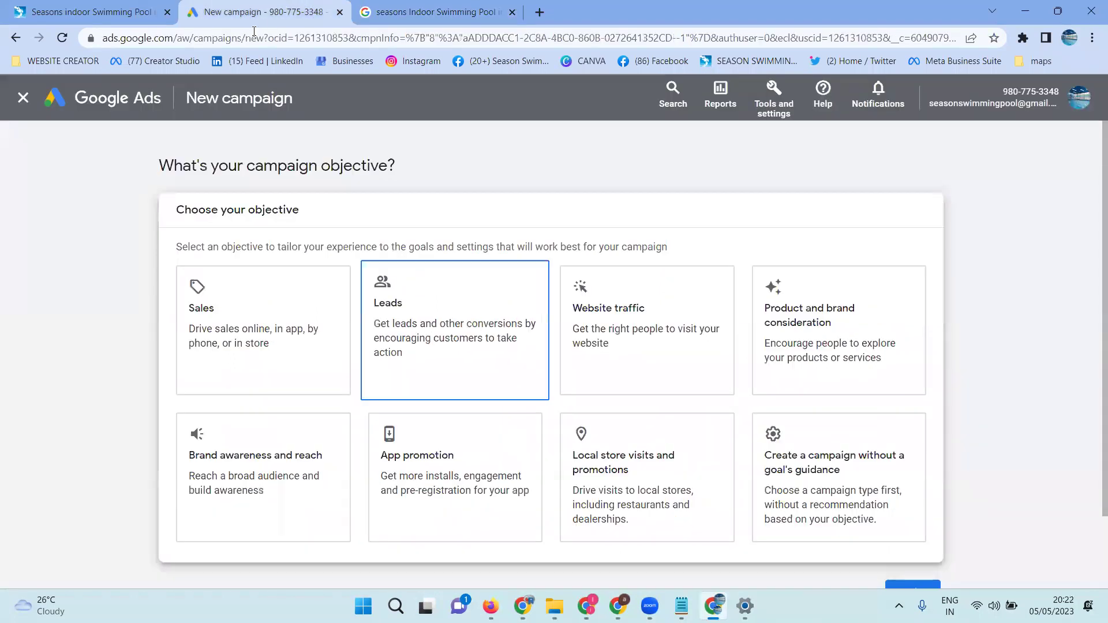
scroll(402, 346, down, 1)
click(401, 333)
click(824, 398)
click(569, 428)
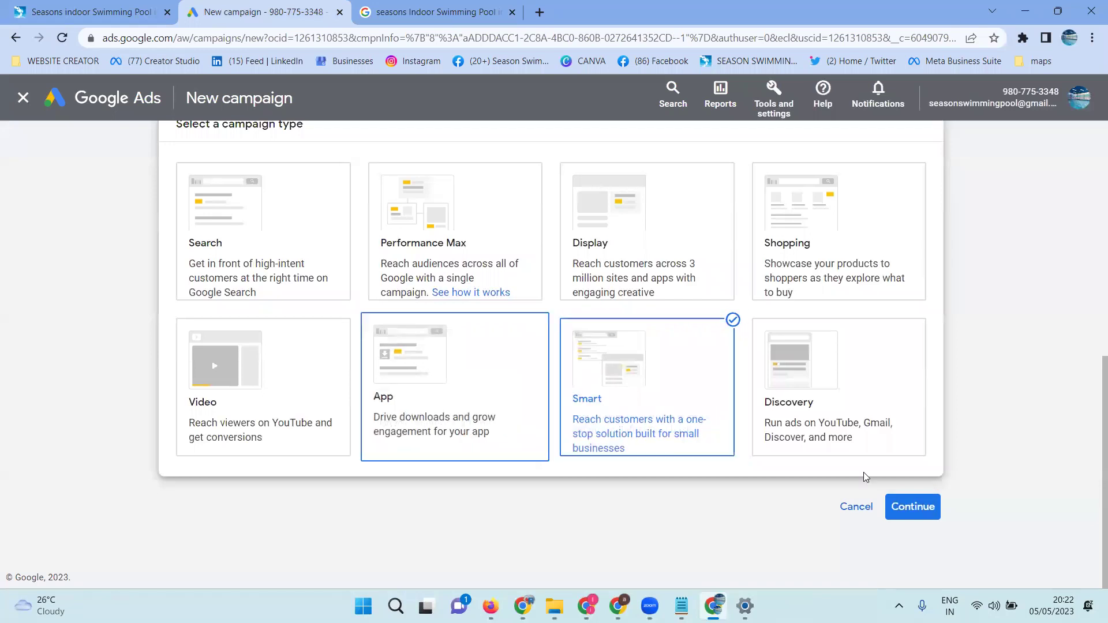
click(920, 509)
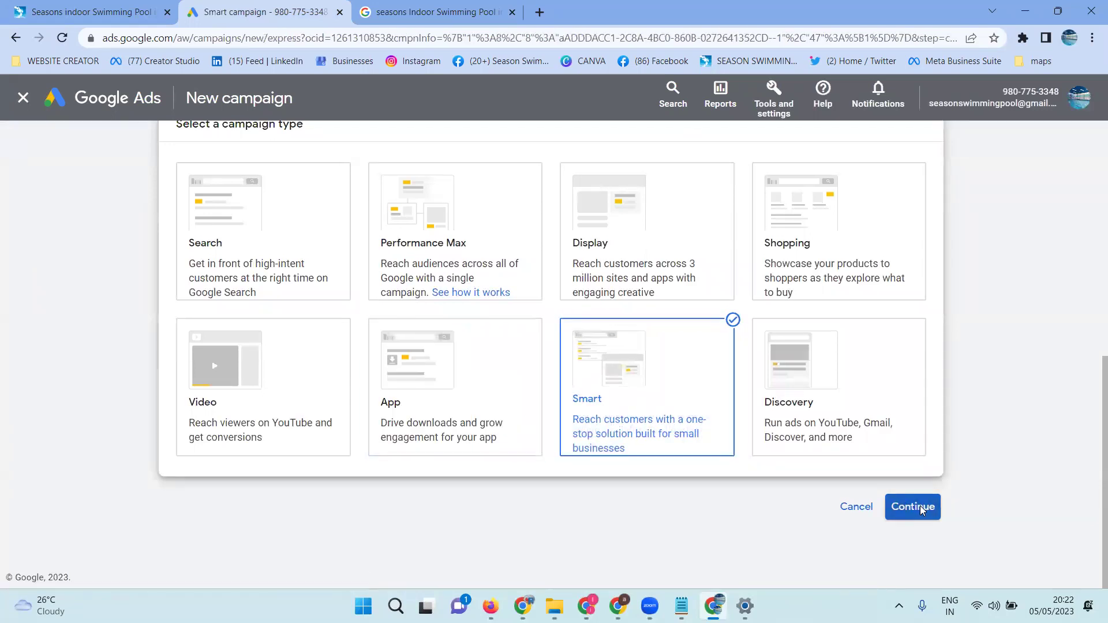
click(698, 306)
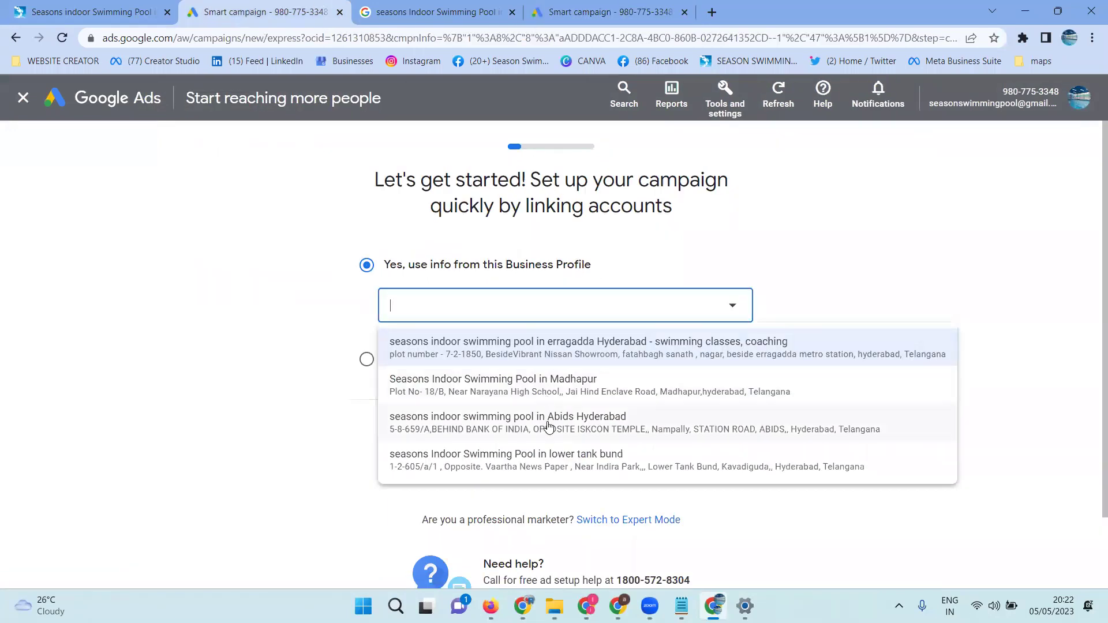
Link the 'seasons Indoor Swimming Pool in lower tank bund' Business Profile and continue
click(547, 453)
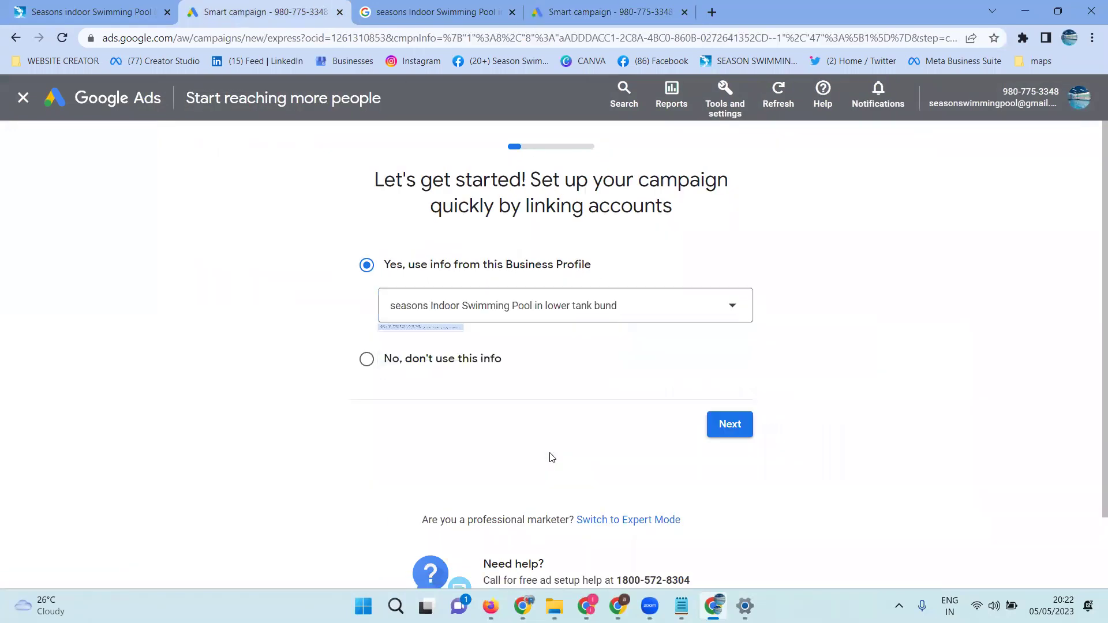
click(730, 424)
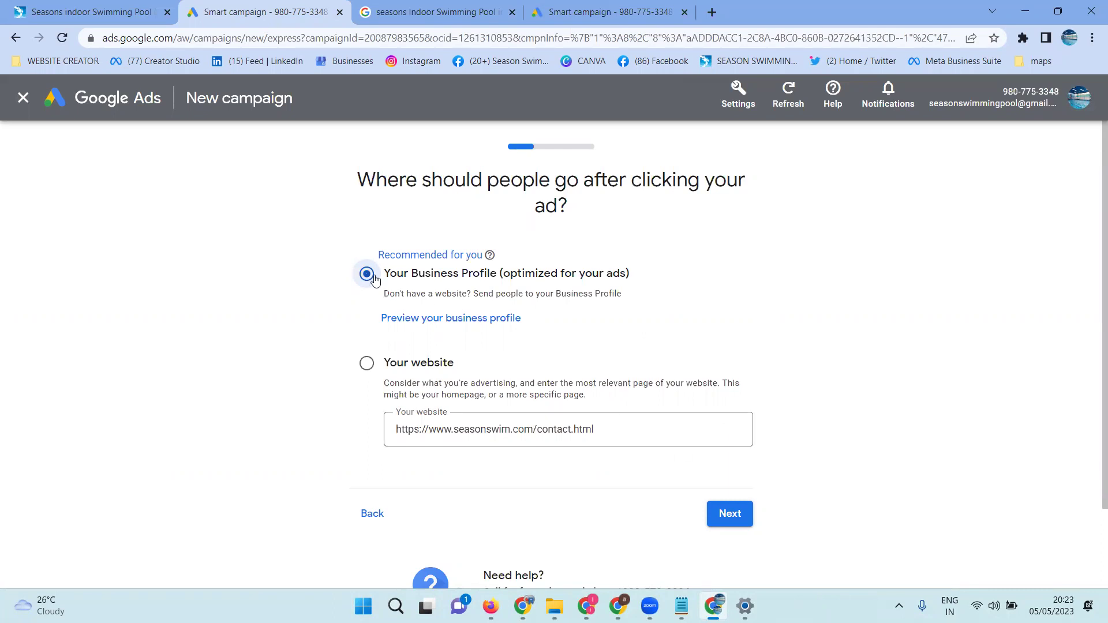
Close the duplicate fourth Smart campaign tab, keeping the original campaign tab
click(545, 18)
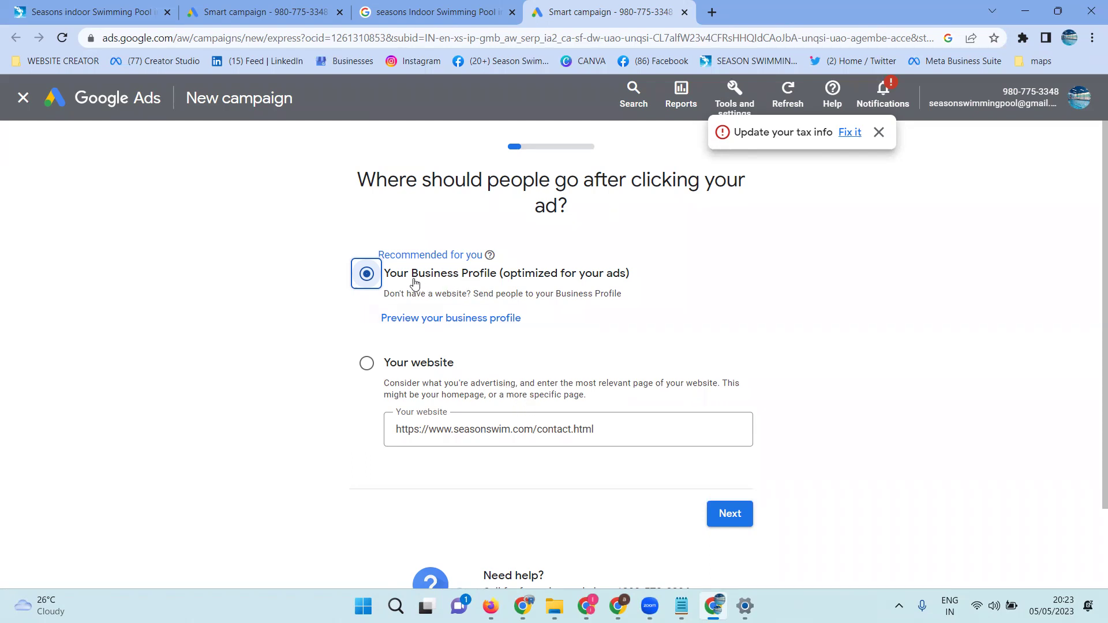
click(265, 12)
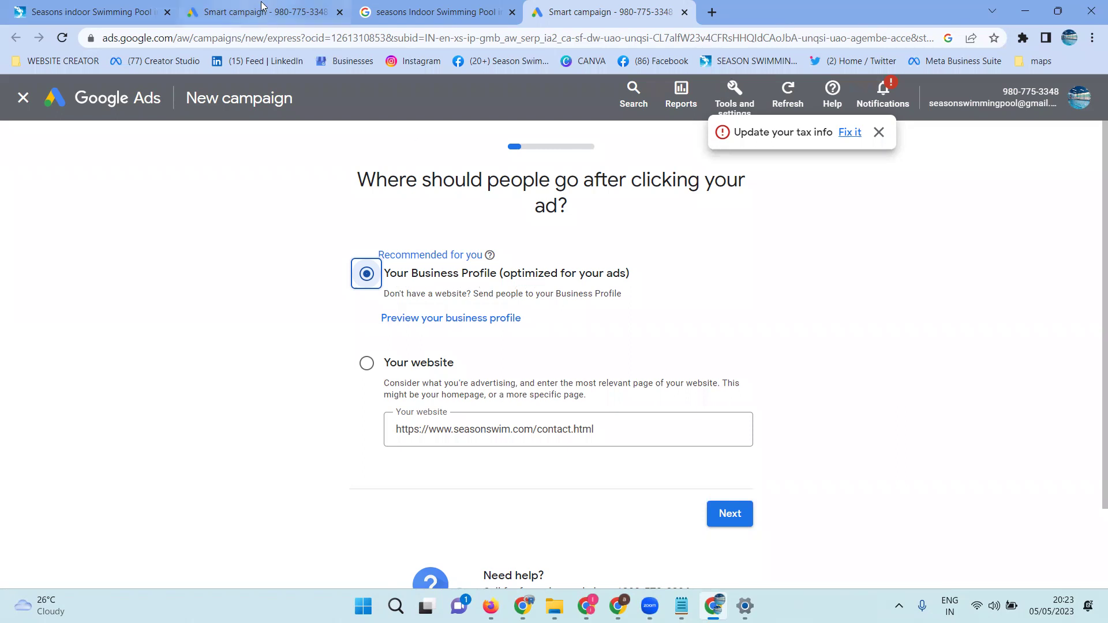
click(684, 12)
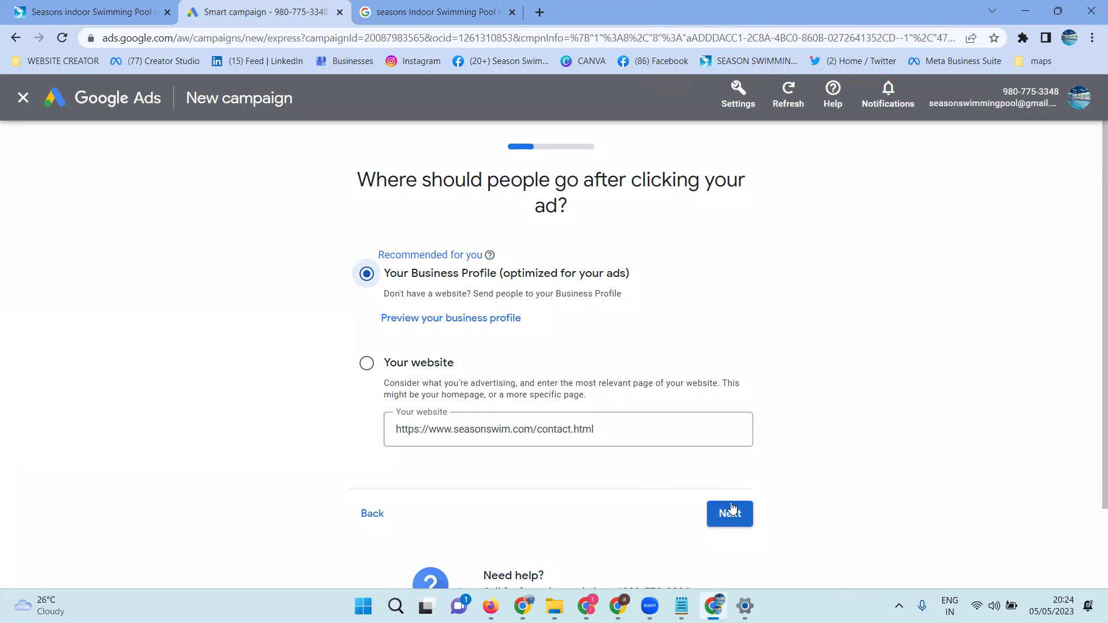
click(476, 317)
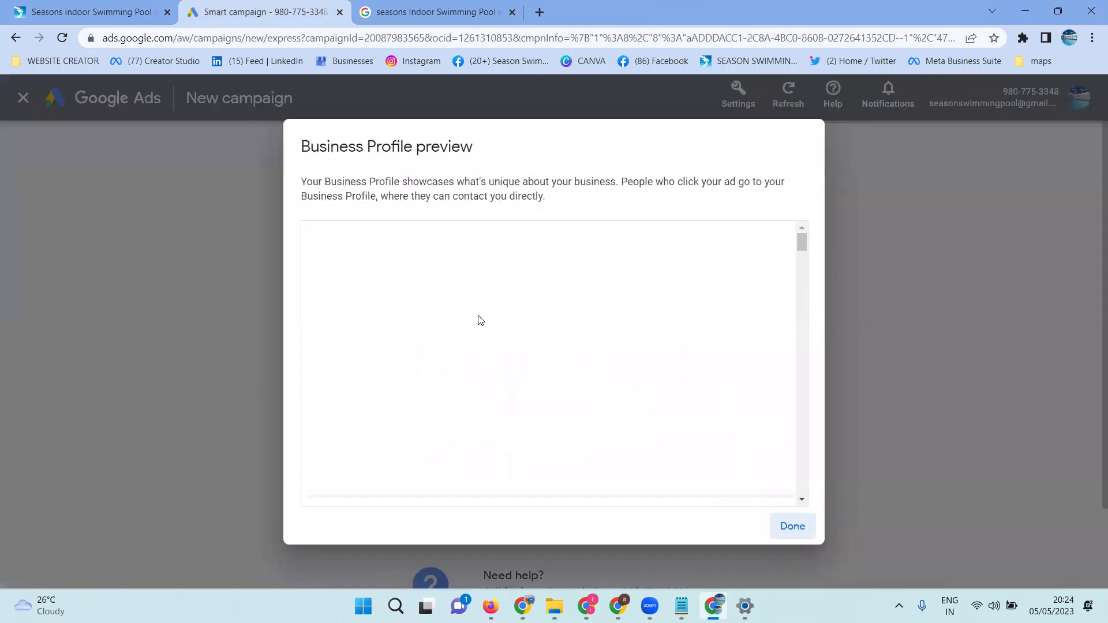
scroll(486, 336, down, 5)
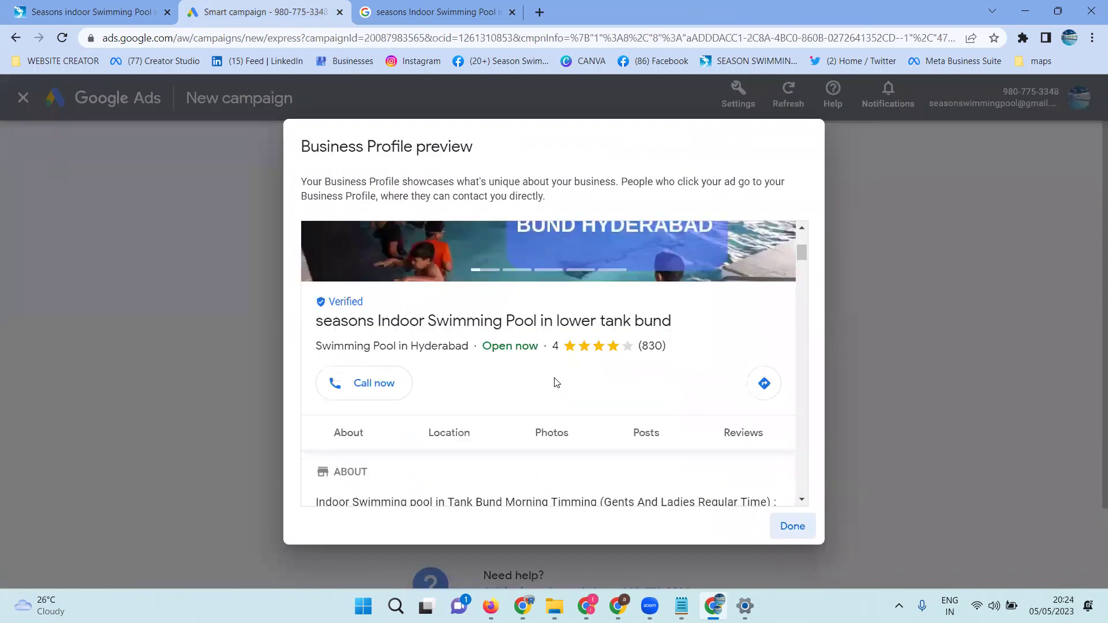
scroll(546, 374, down, 3)
scroll(546, 374, down, 3)
scroll(545, 374, down, 1)
scroll(546, 374, up, 3)
scroll(347, 355, up, 2)
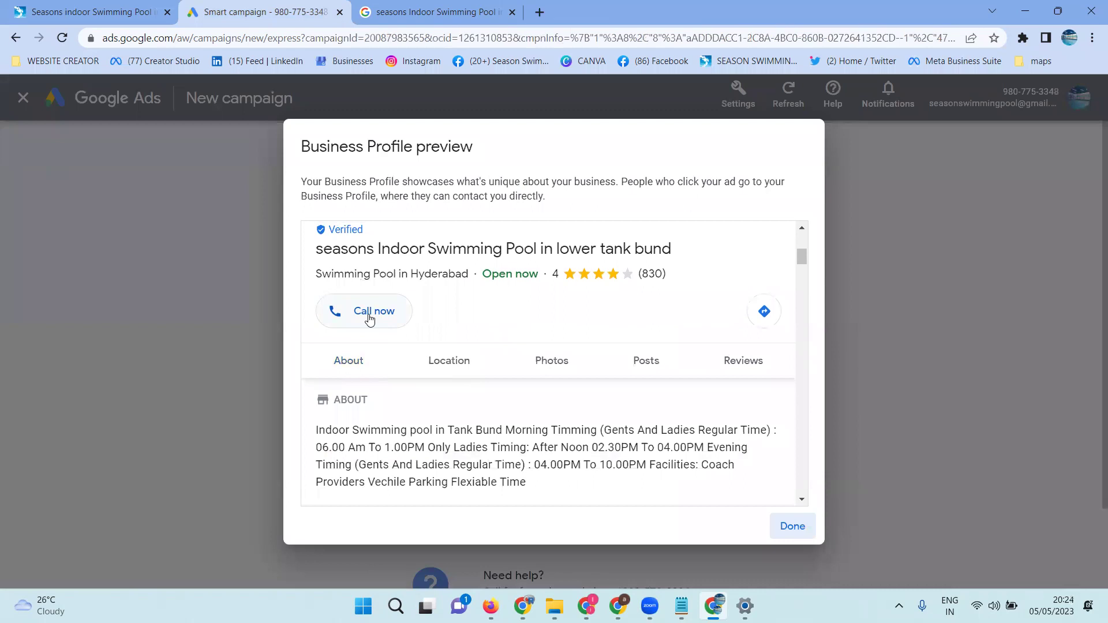
click(789, 520)
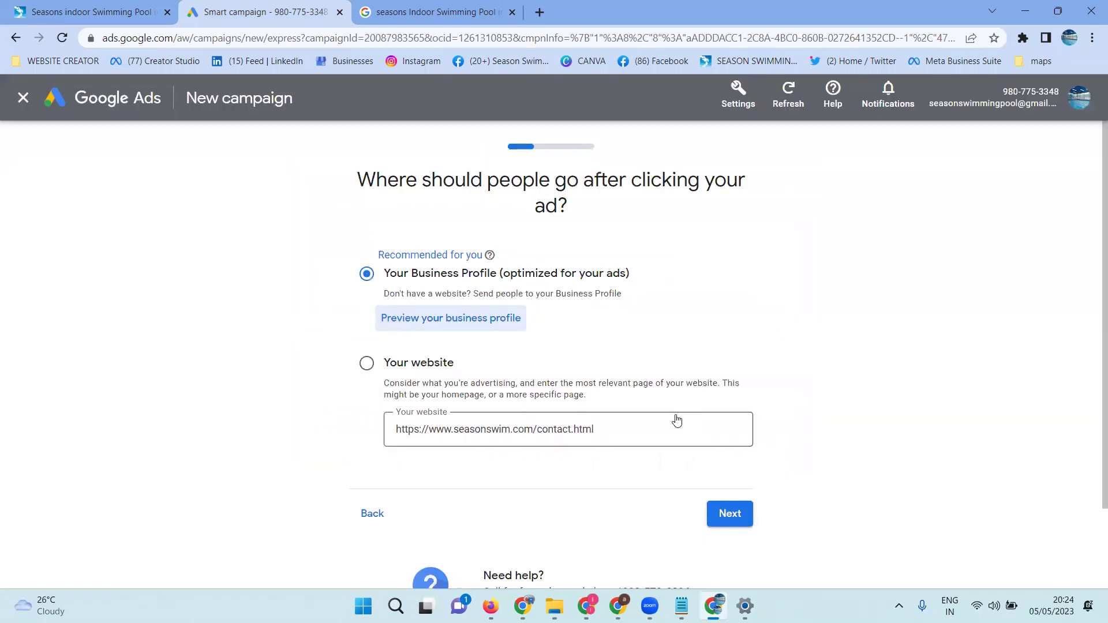
Confirm Business Profile as the ad destination and check its desktop landing preview
click(730, 517)
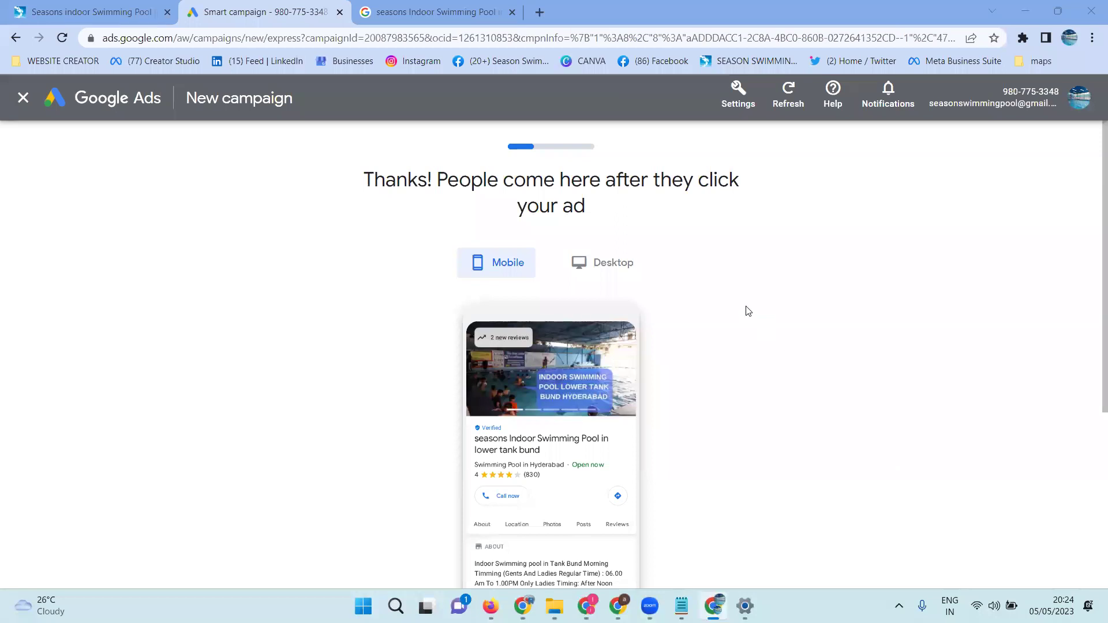
click(562, 268)
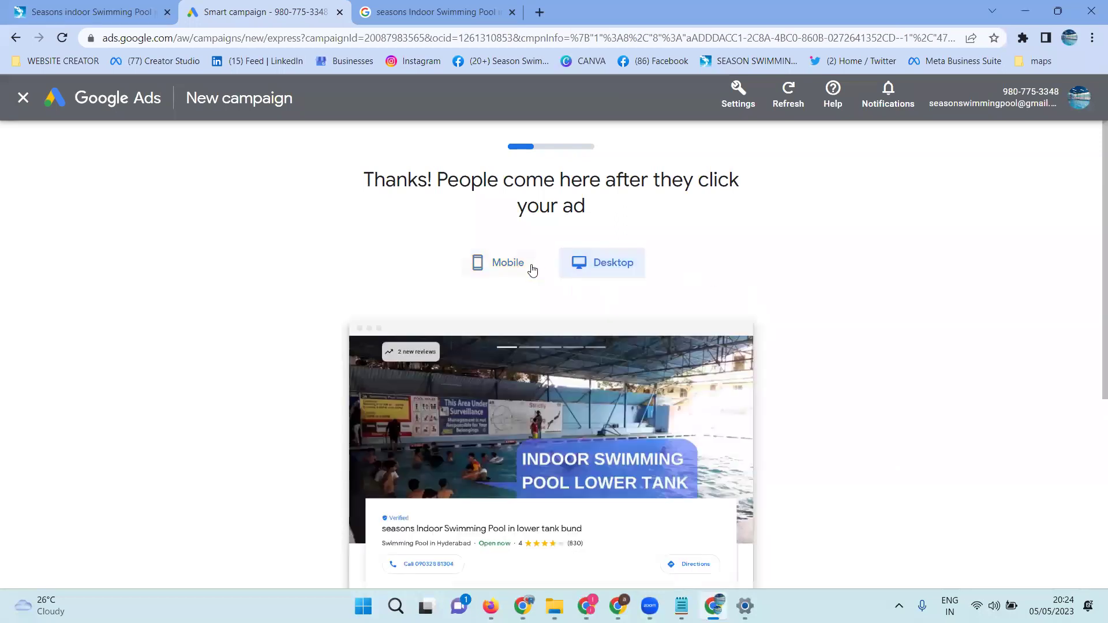
scroll(783, 257, down, 1)
scroll(787, 265, down, 2)
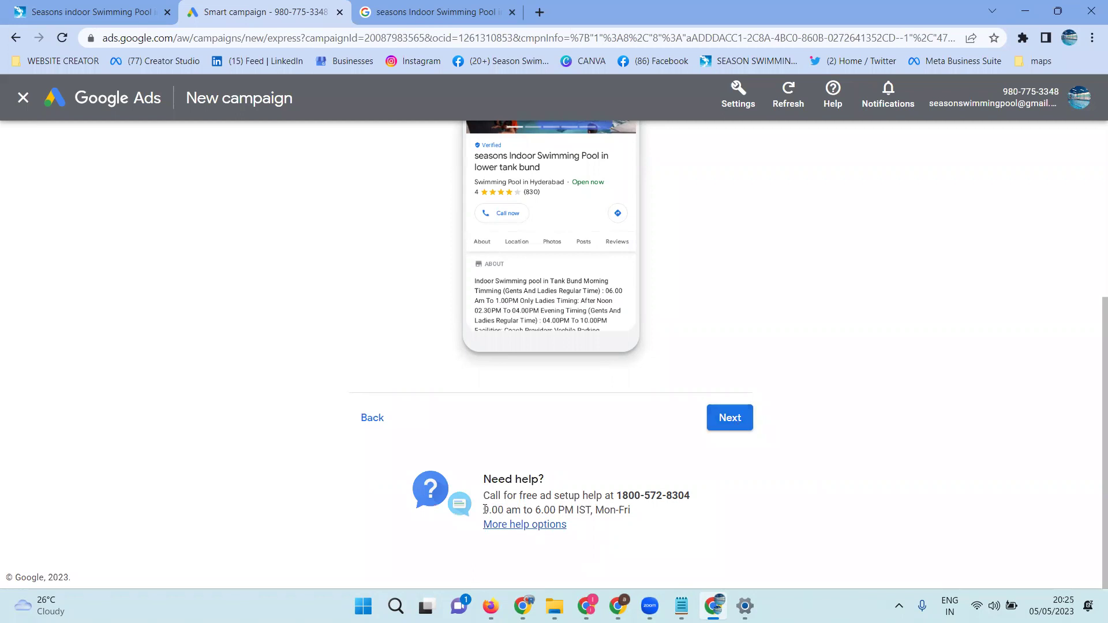
drag(484, 511, 596, 501)
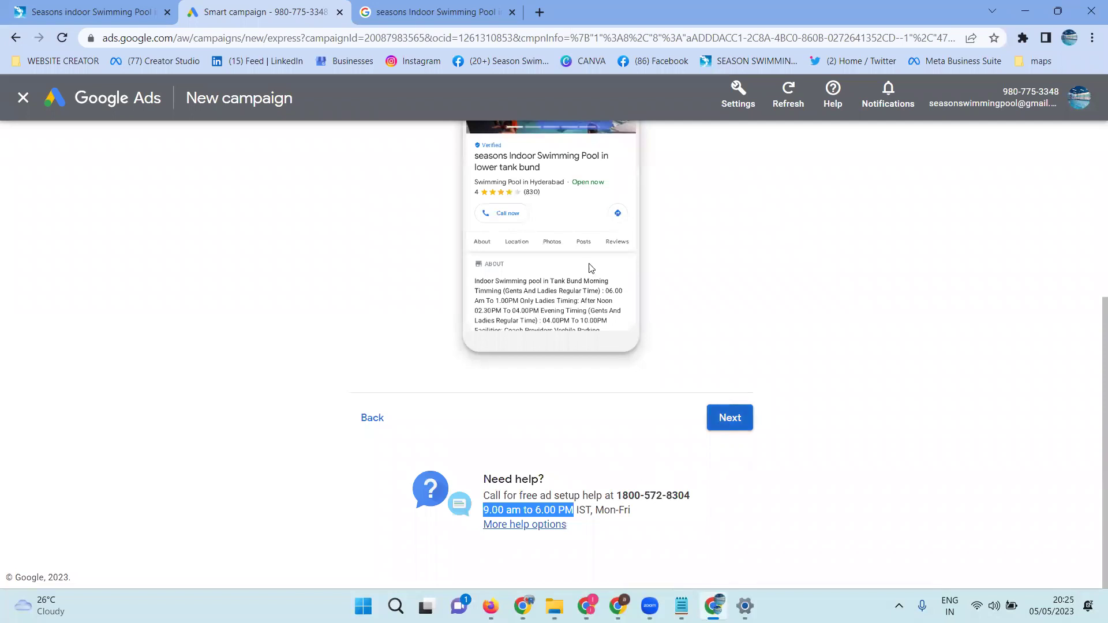
scroll(472, 209, up, 1)
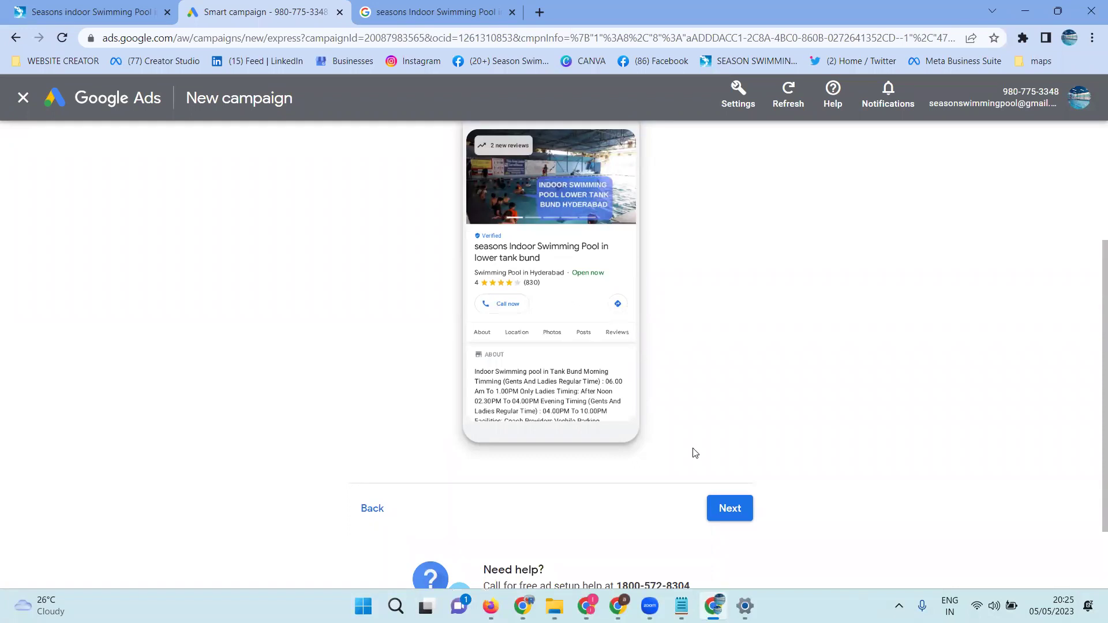
Keep 'Get more calls' as the advertising goal and continue to ad writing
click(725, 516)
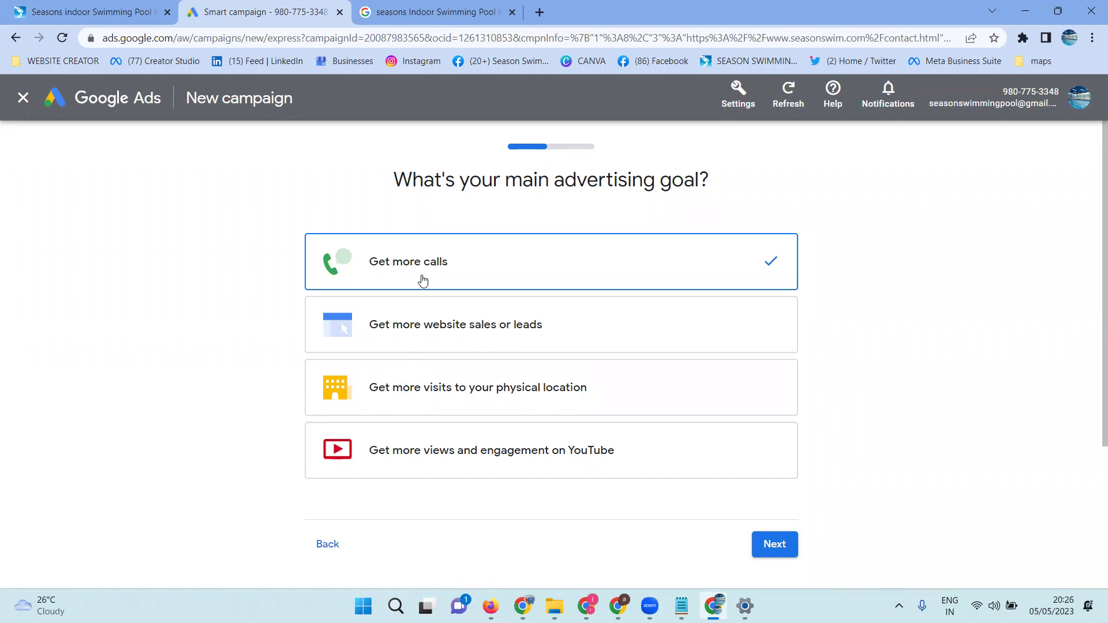
click(776, 545)
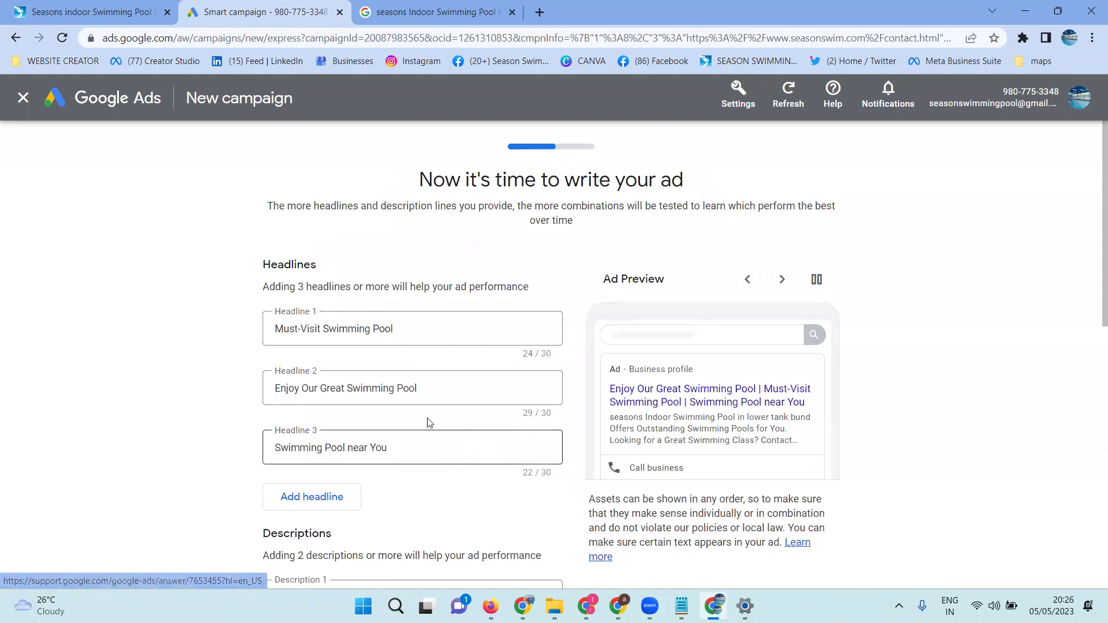
Replace Headline 1 with 'Swimming pool in secundrabad' and edit Headline 3 to 'Swimming Pool near me'
double_click(384, 326)
click(384, 326)
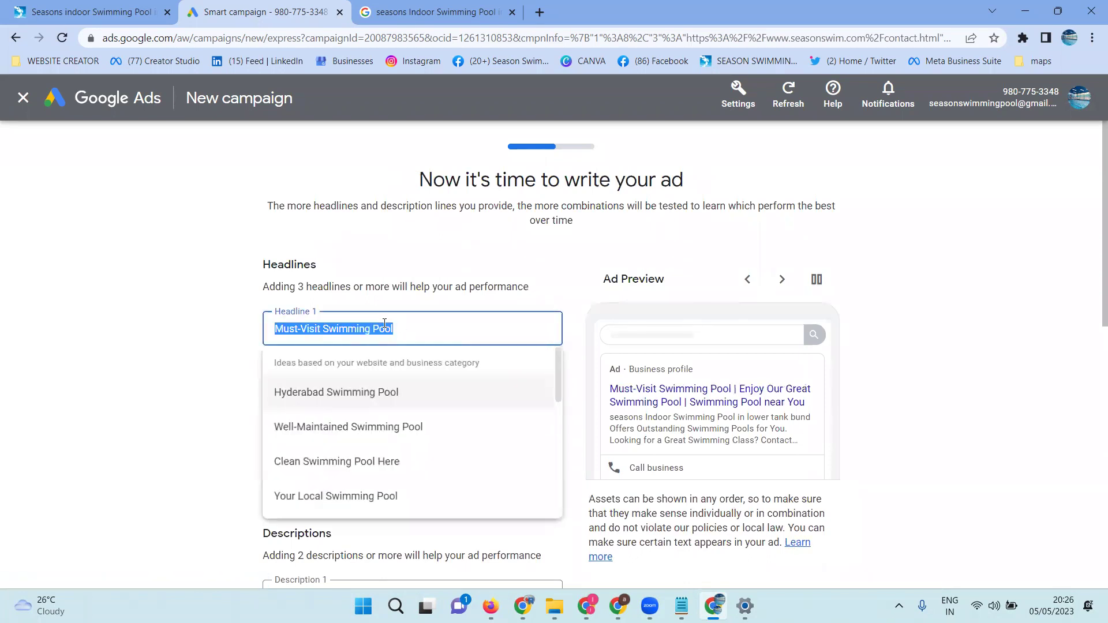
text(Swimming pool )
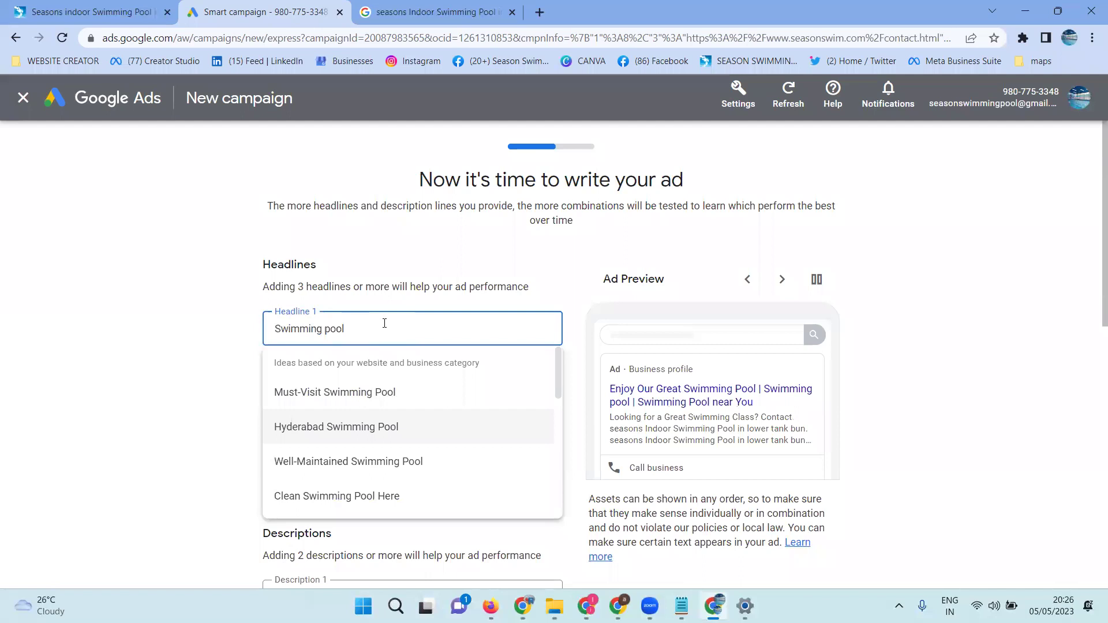
text(secundrabad)
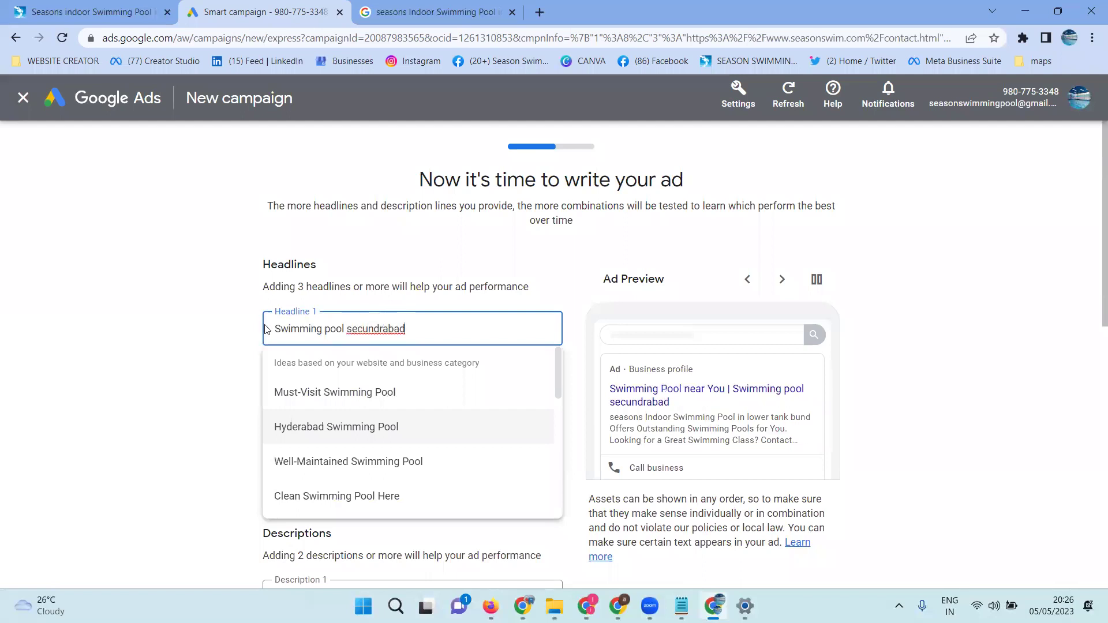
click(220, 335)
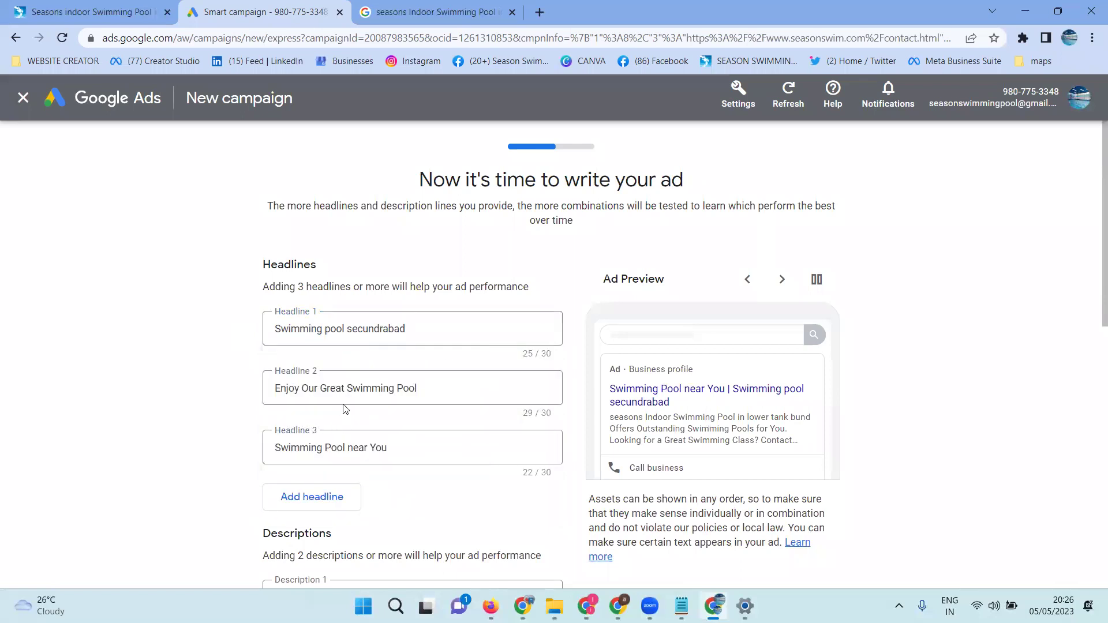
click(347, 439)
double_click(379, 450)
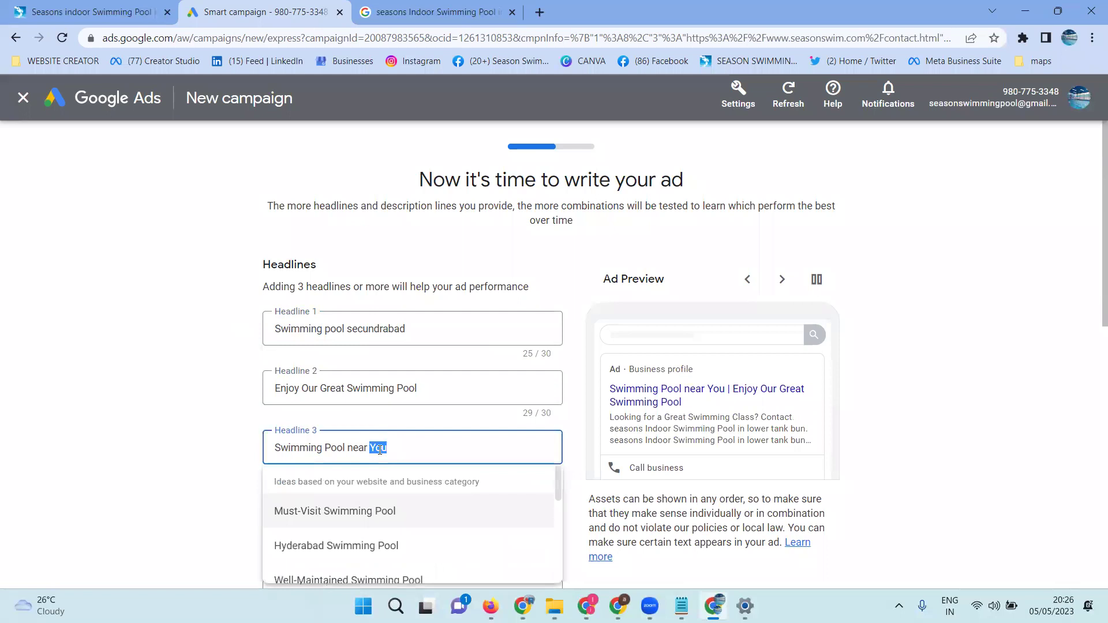
text(me)
Rewrite Headline 2 as 'indorr swimming pool', removing 'male and female'
click(376, 387)
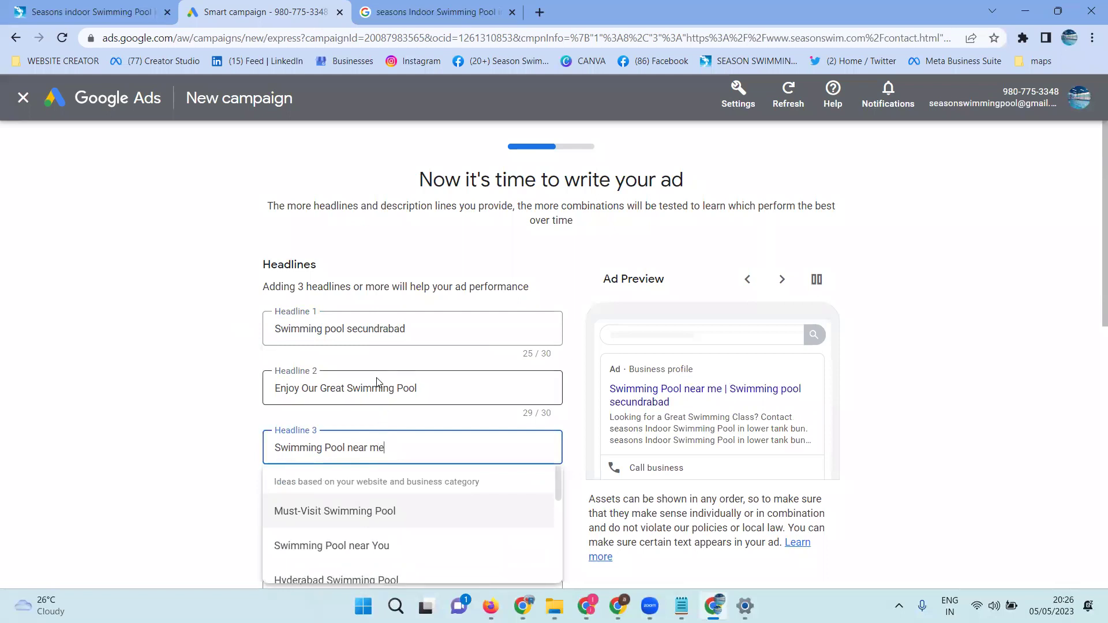
key(ctrl+a)
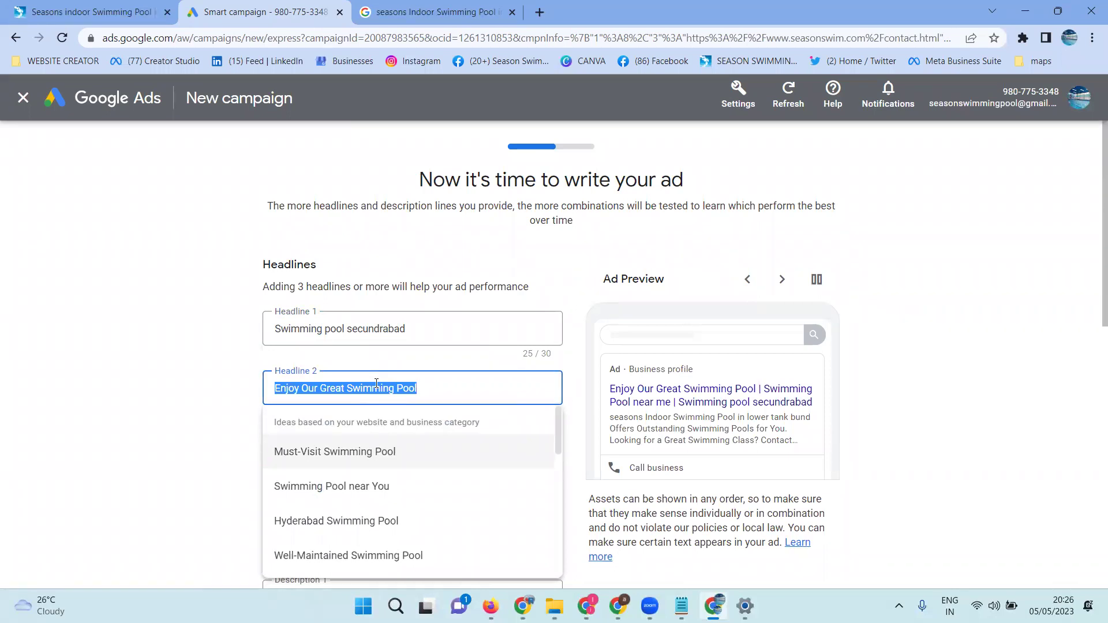
text(indorr swimming pool )
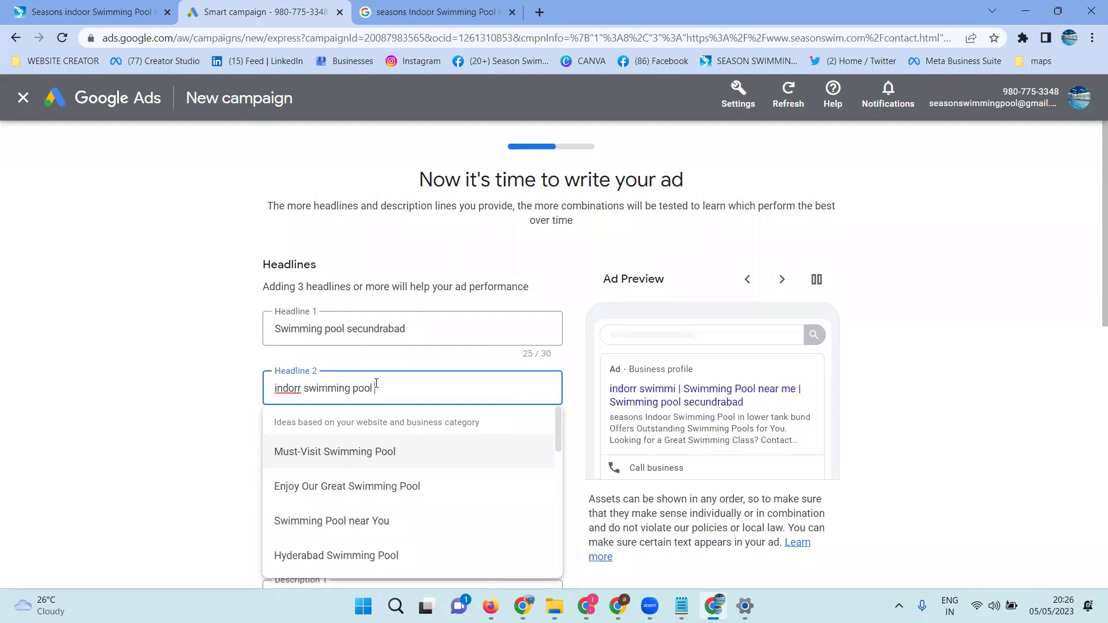
text(male and femal)
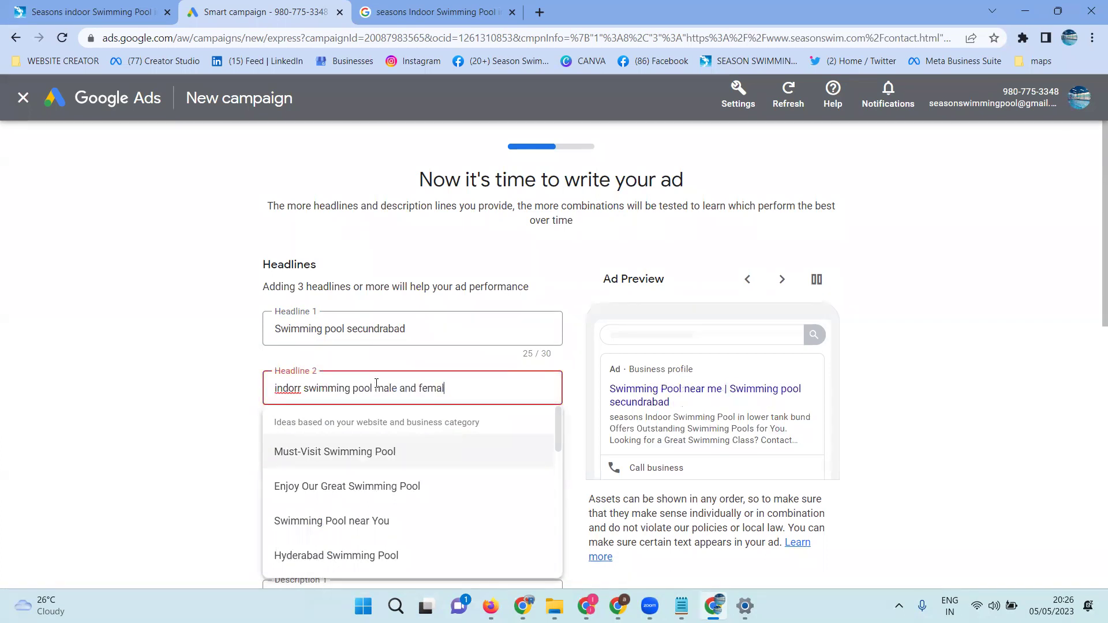
text(e)
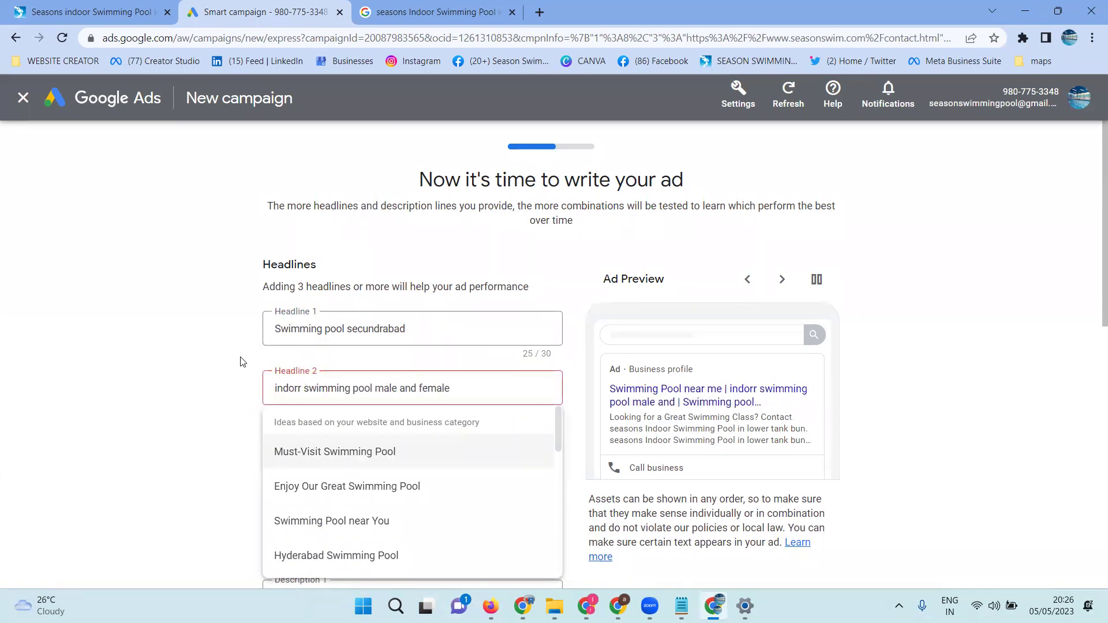
click(245, 363)
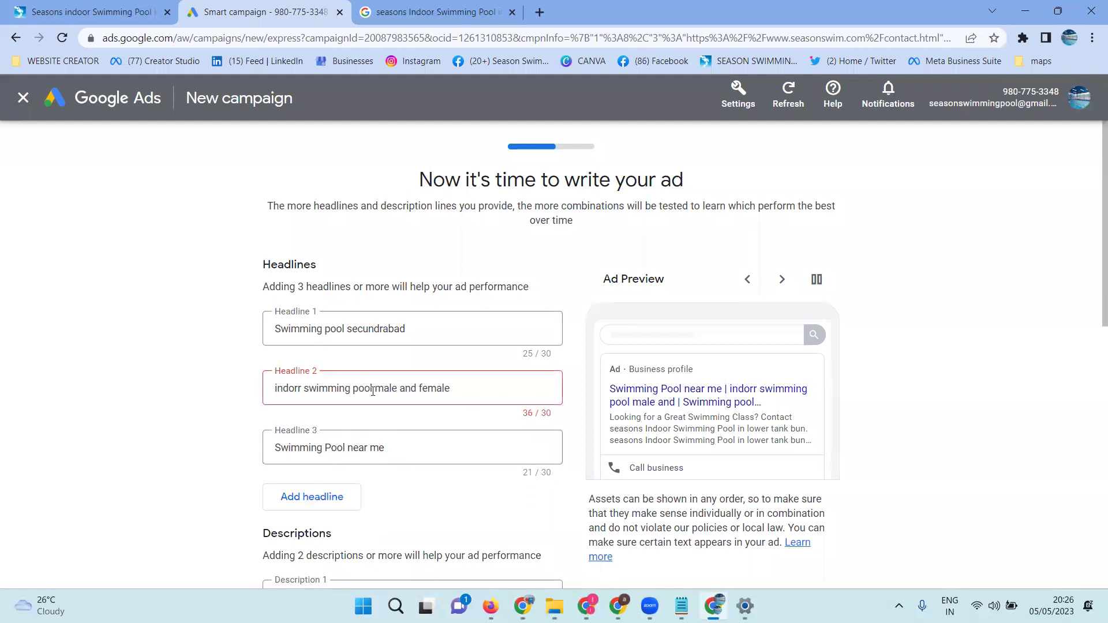
drag(372, 390, 474, 393)
key(BackSpace)
click(142, 291)
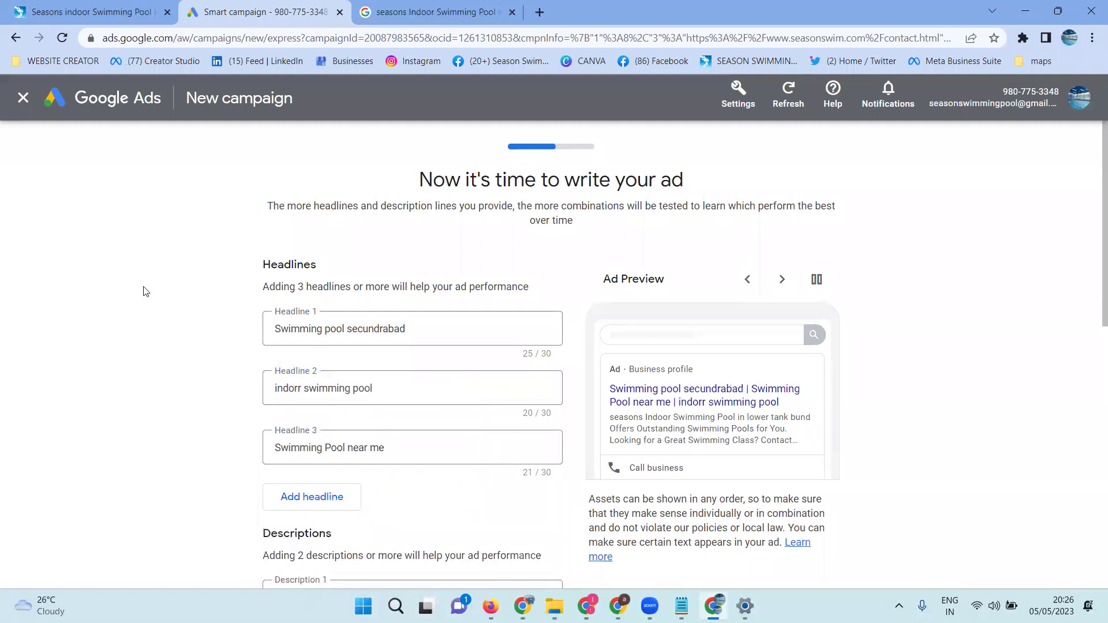
Check the spelling of 'secundrabad' in Headline 1
click(348, 329)
text(in)
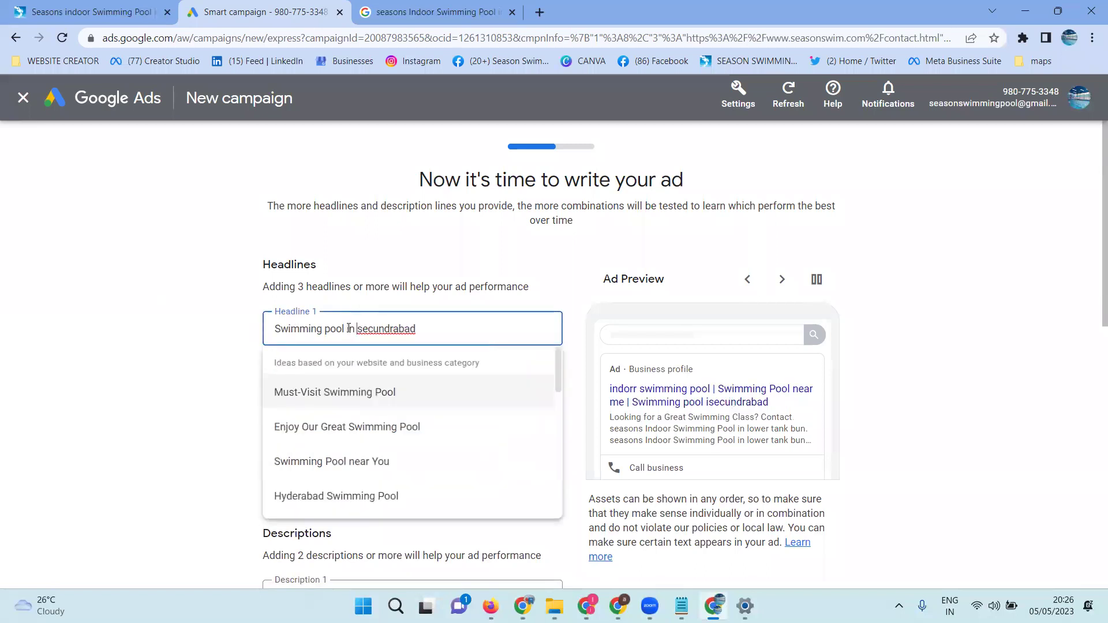
right_click(371, 329)
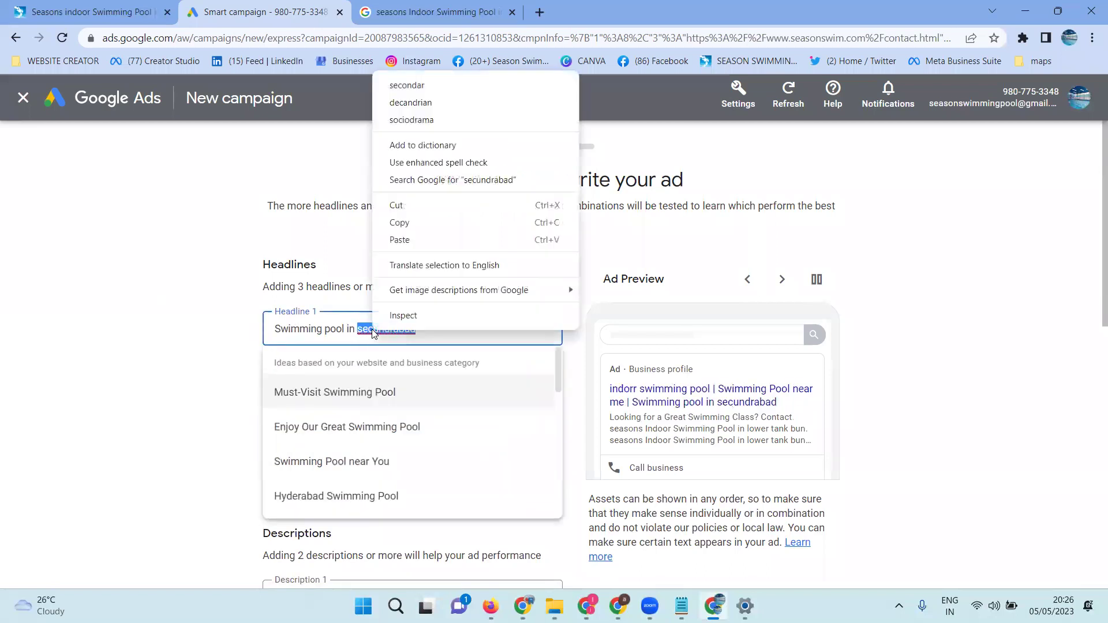
click(412, 142)
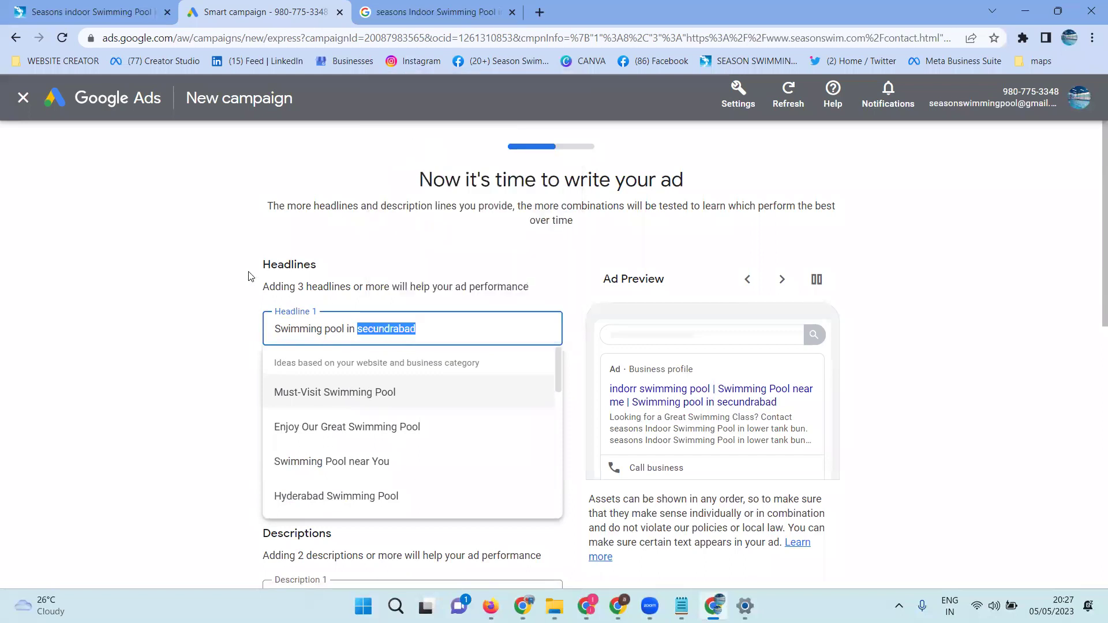
click(227, 290)
scroll(191, 351, down, 2)
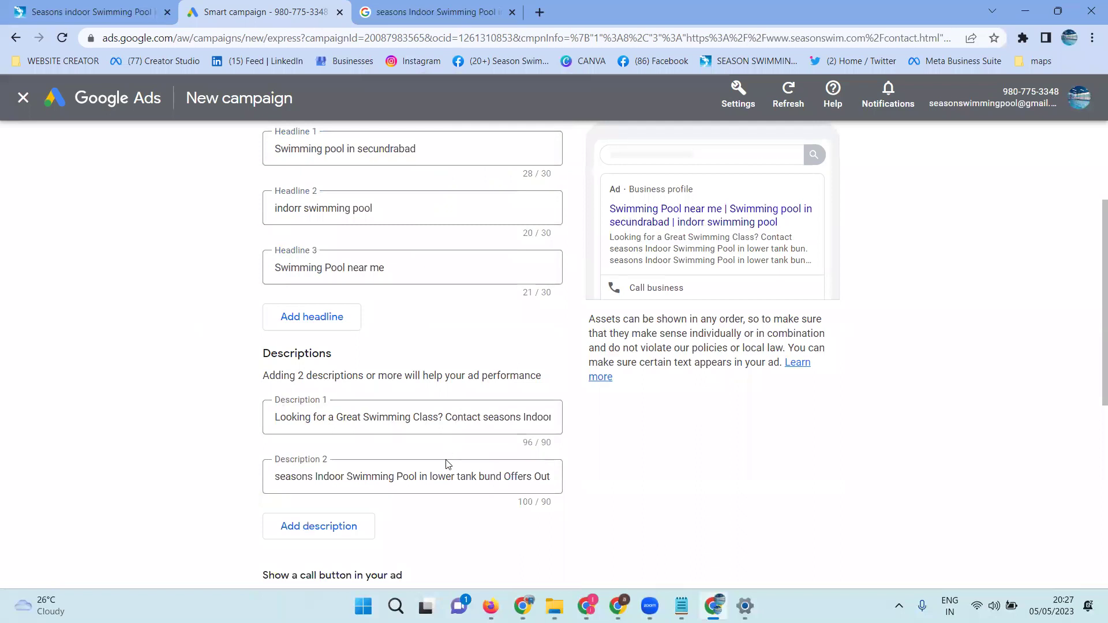
In Description 1, replace 'Great' with lowercase 'indoor'
drag(445, 477, 561, 478)
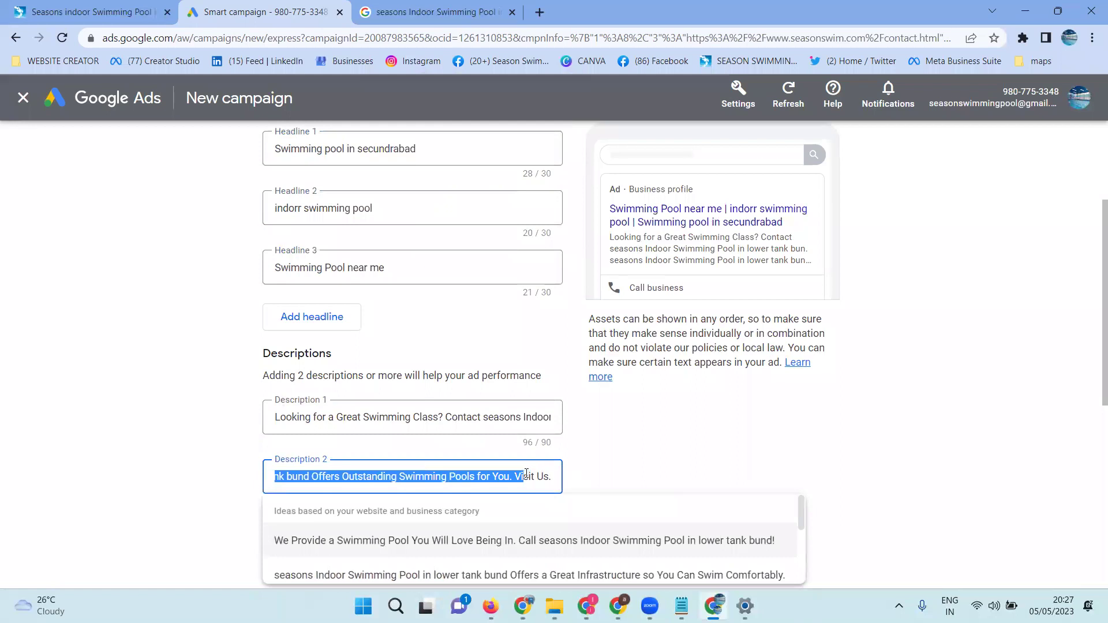
drag(561, 479, 545, 479)
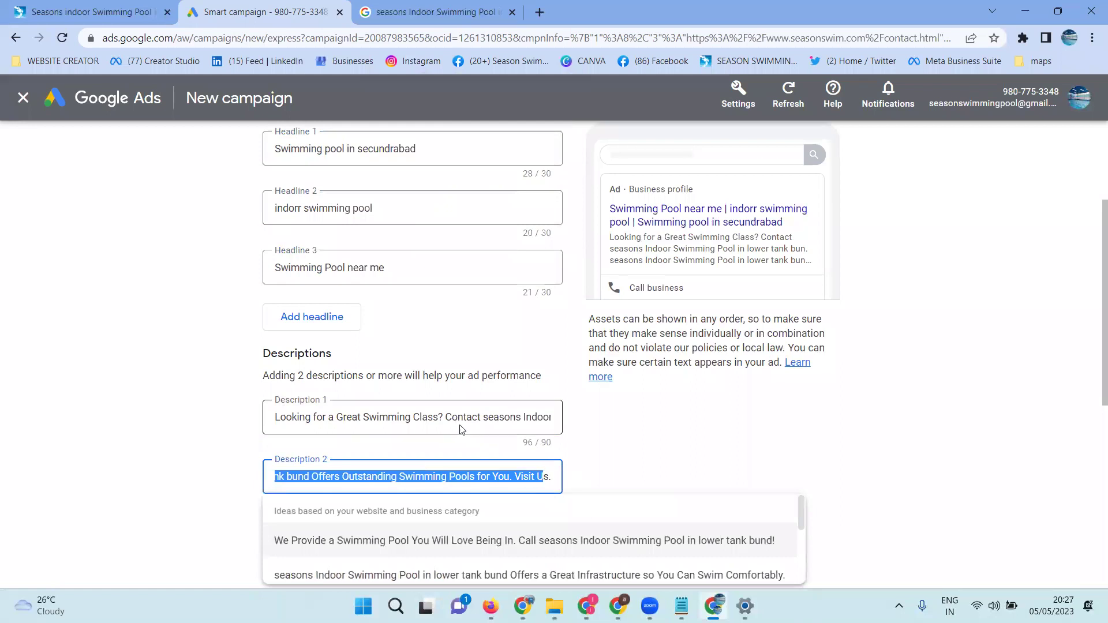
click(429, 416)
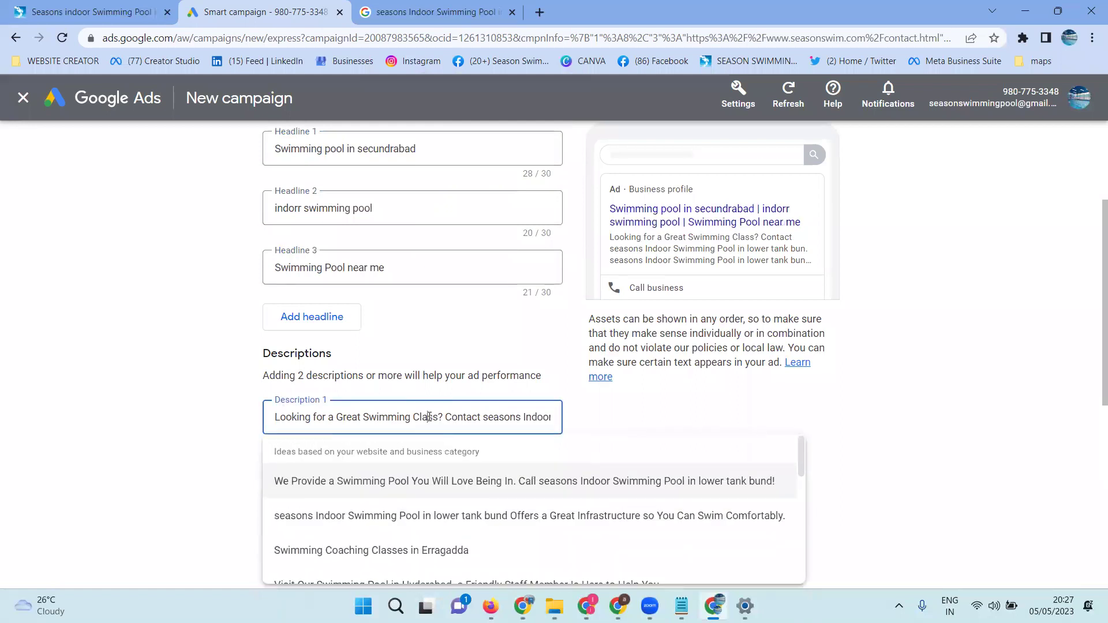
double_click(348, 417)
text(In)
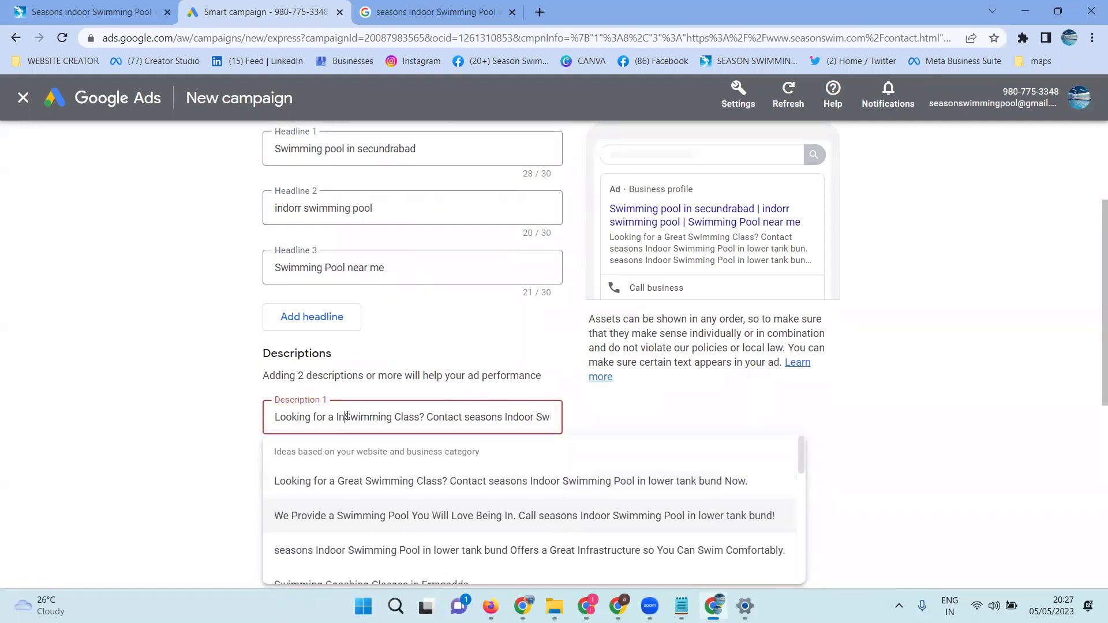
text(door)
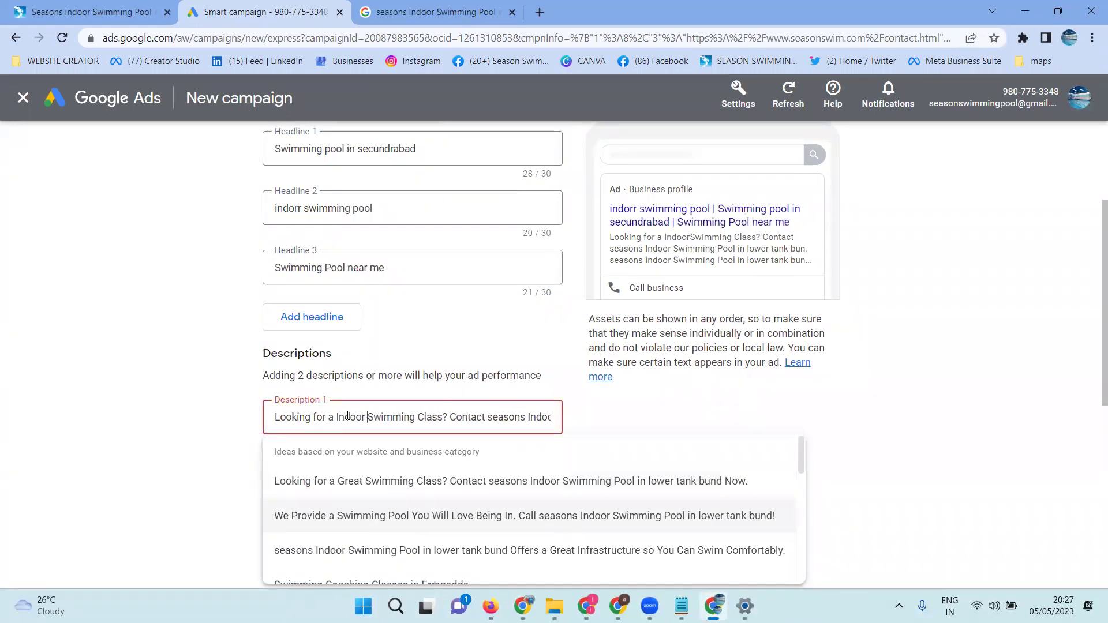
click(607, 418)
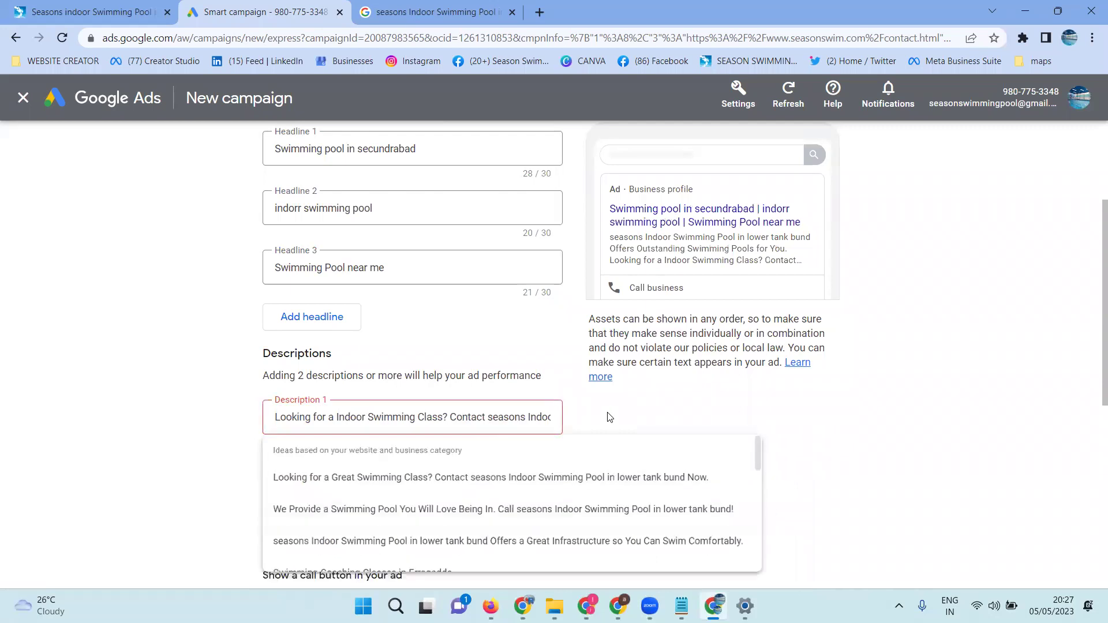
click(339, 417)
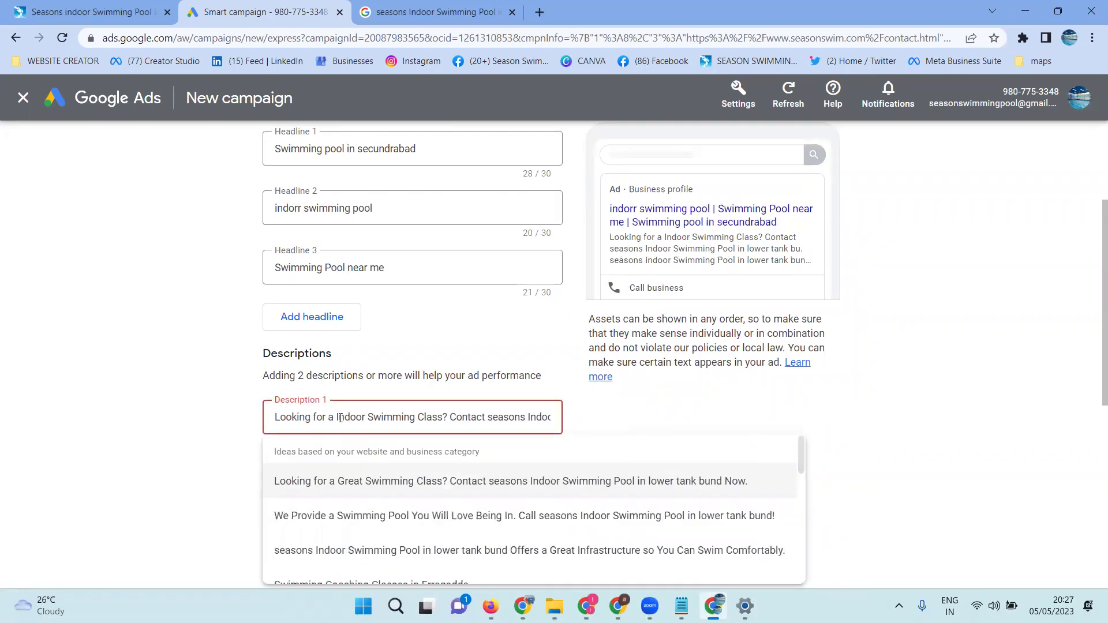
key(BackSpace)
text(i)
Cut 'in lower tank bund Now.' from Description 1 to fit 90 characters
click(606, 409)
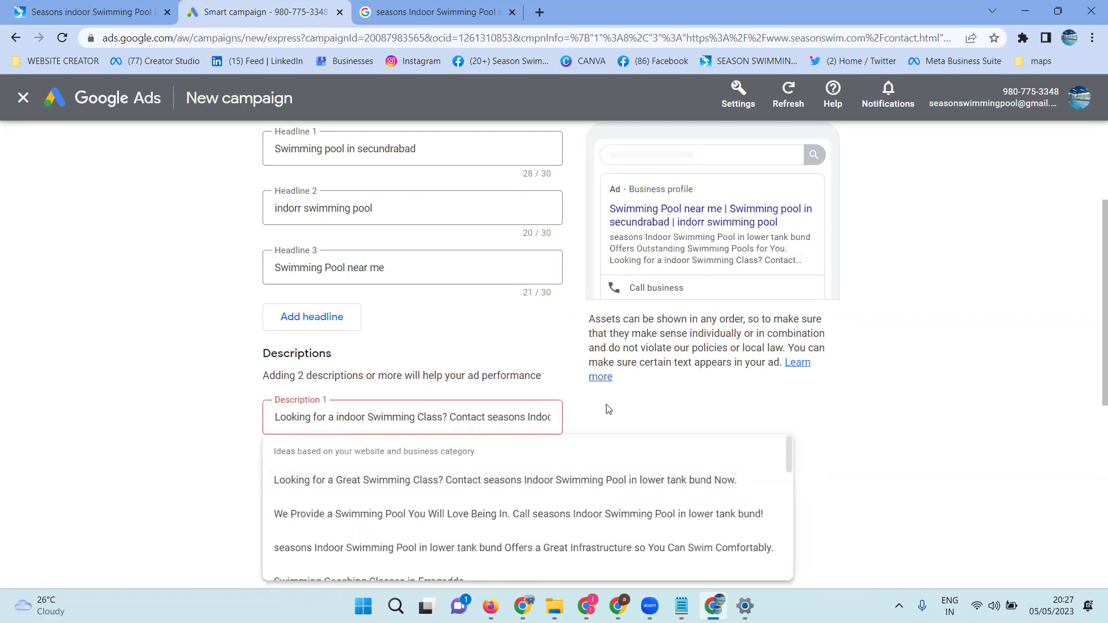
click(481, 417)
key(shift+End)
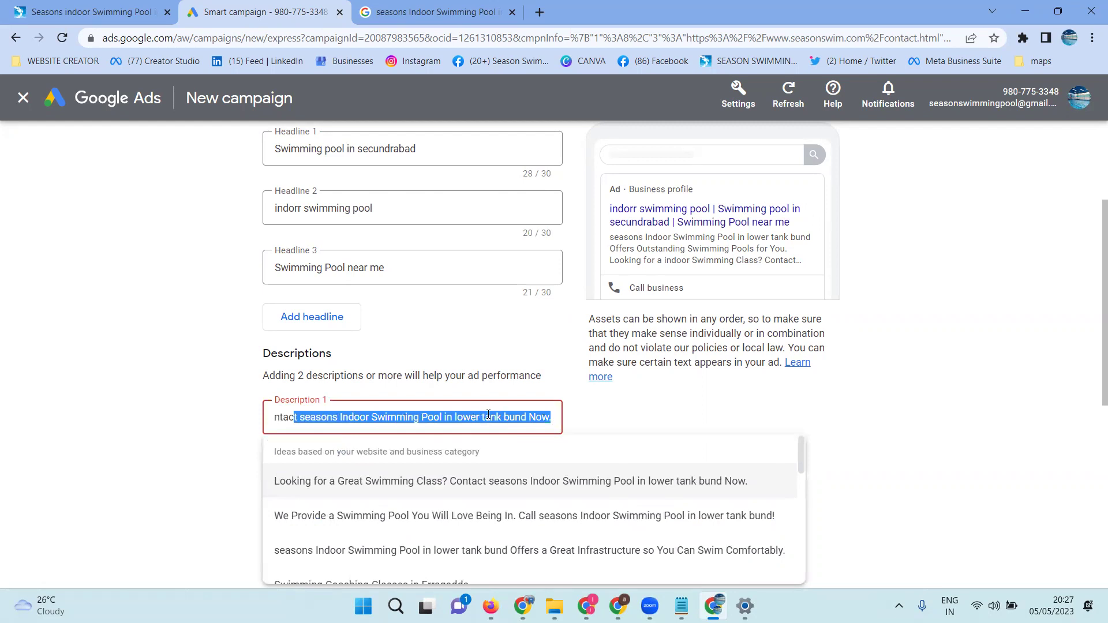
double_click(538, 416)
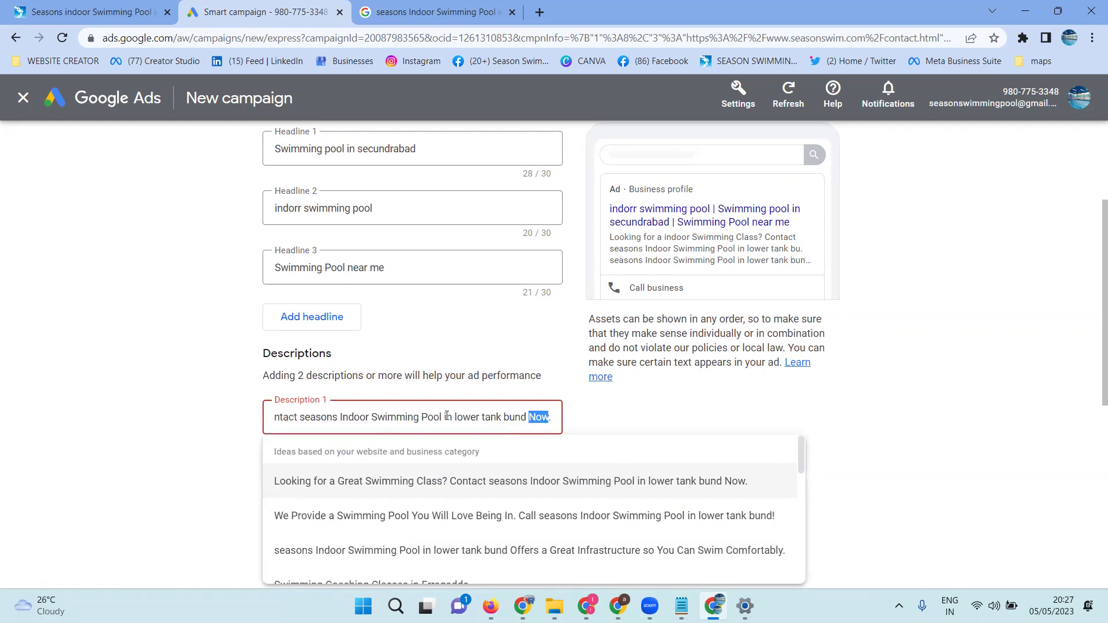
drag(444, 417, 583, 419)
key(BackSpace)
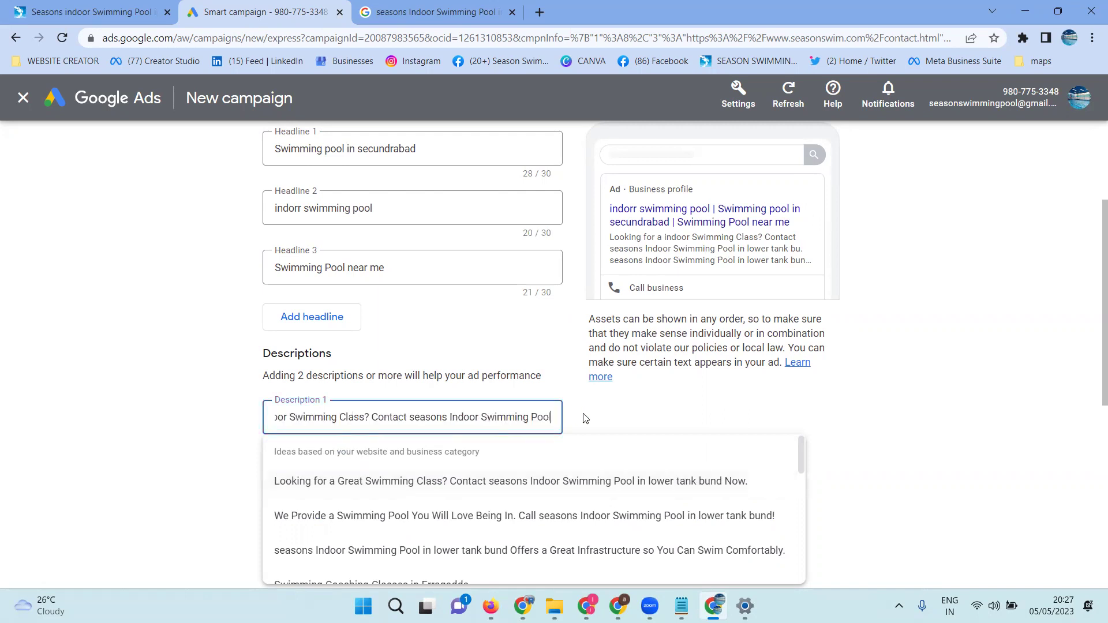
text(Now.)
click(880, 419)
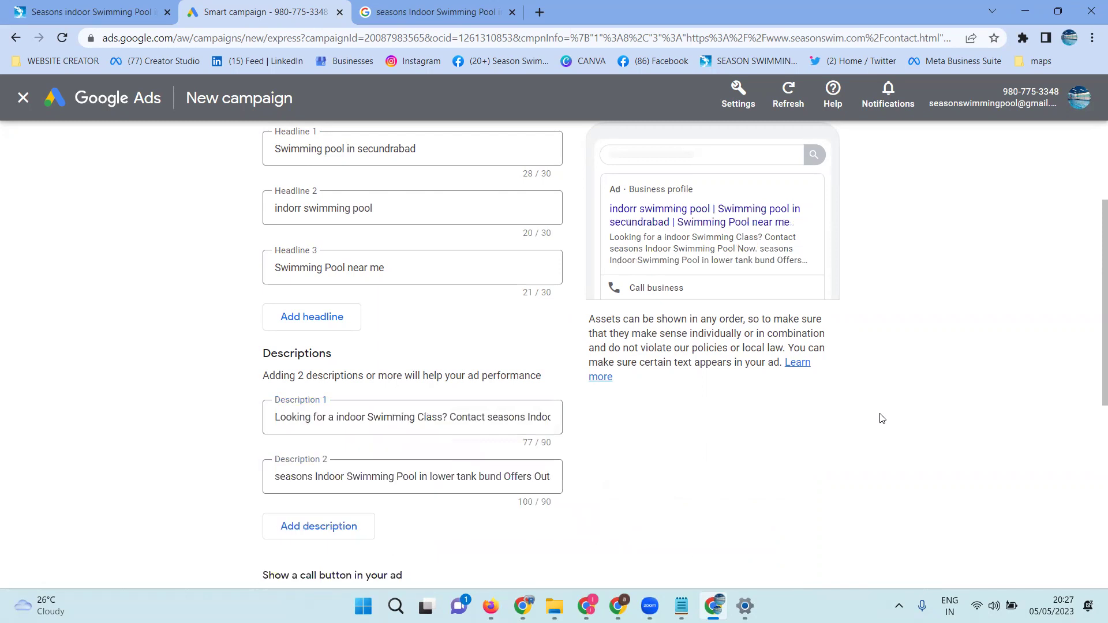
scroll(828, 389, down, 1)
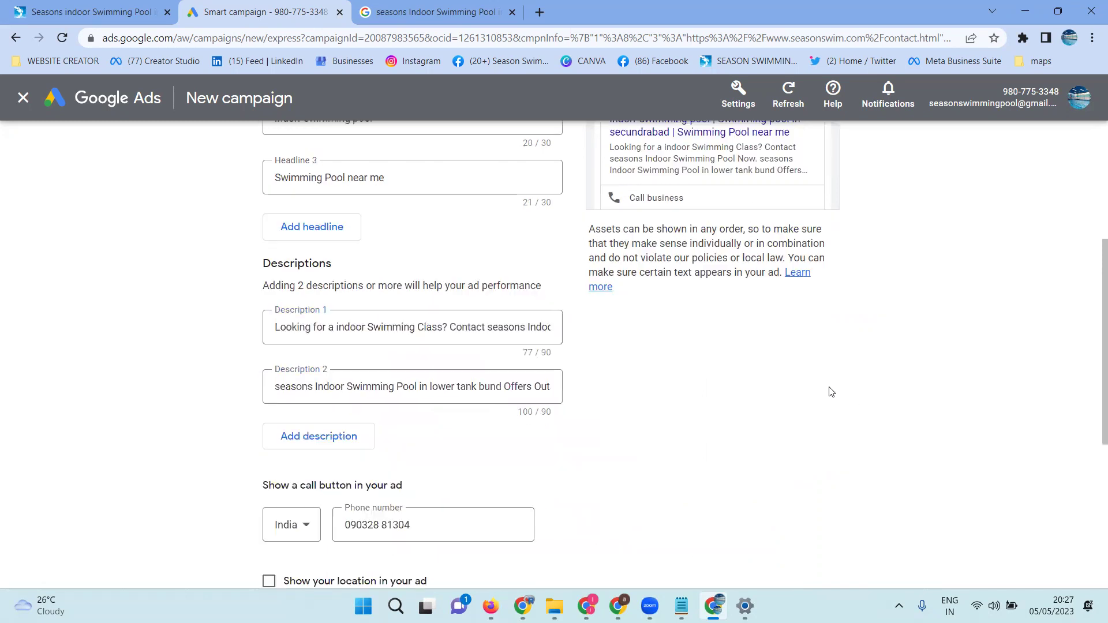
Write Description 3 as 'Swimming Coaching Classes in secunderabad'
click(332, 434)
click(314, 444)
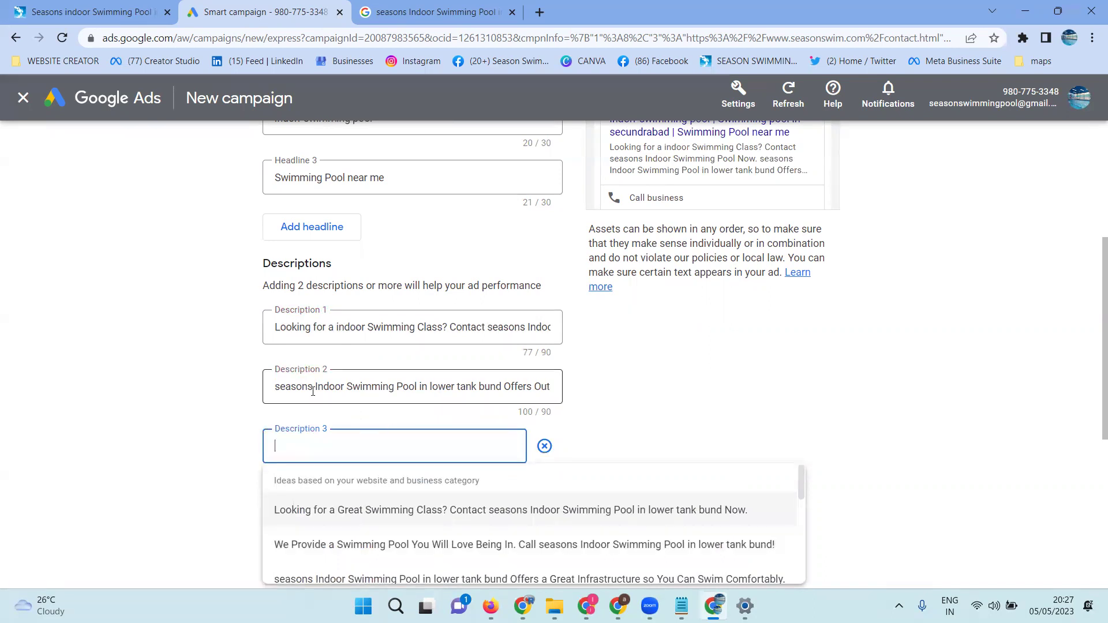
drag(314, 389, 431, 386)
key(ctrl+c)
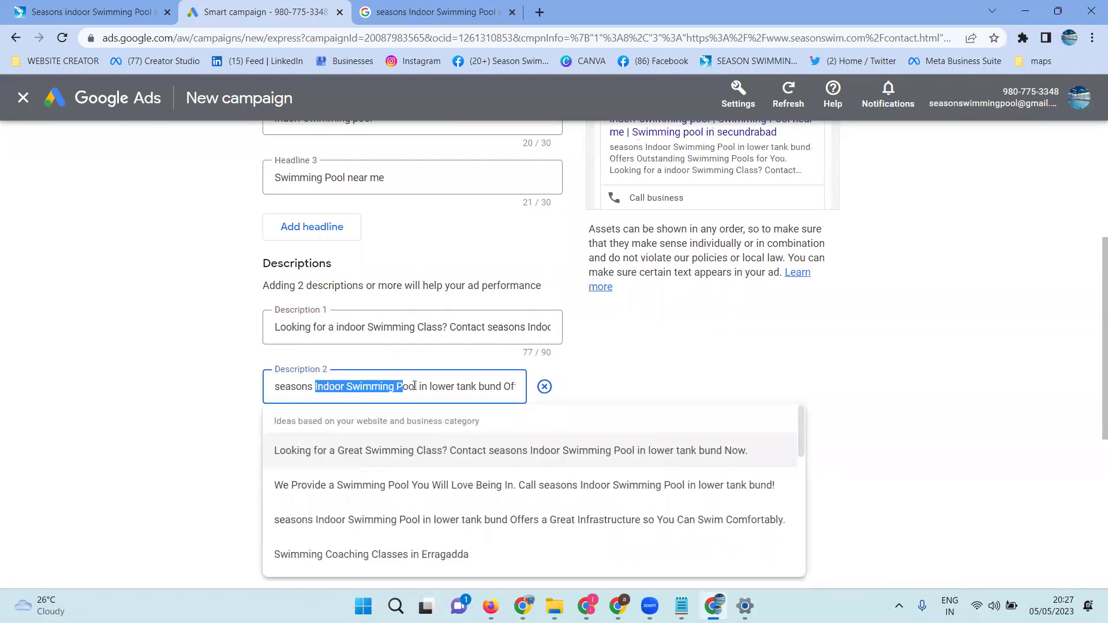
click(243, 440)
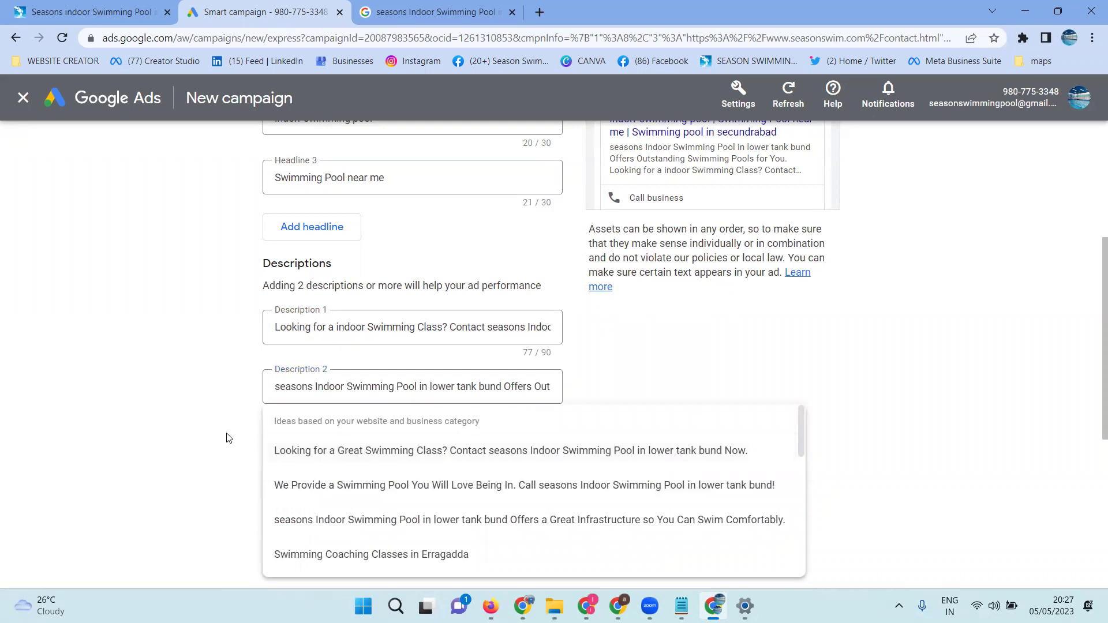
click(316, 444)
key(ctrl+v)
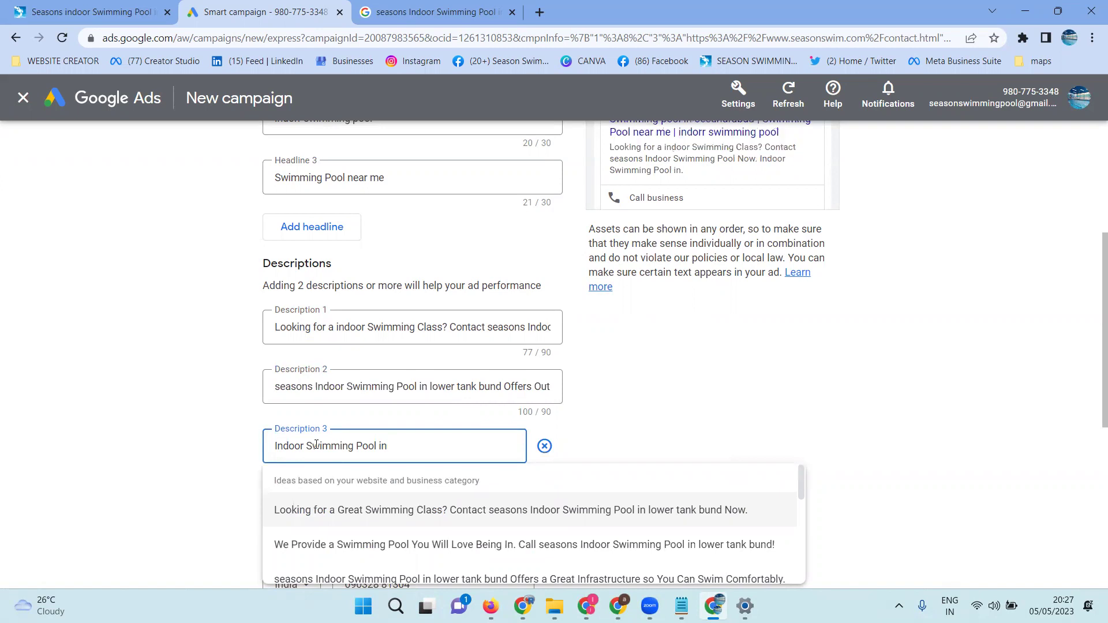
click(486, 602)
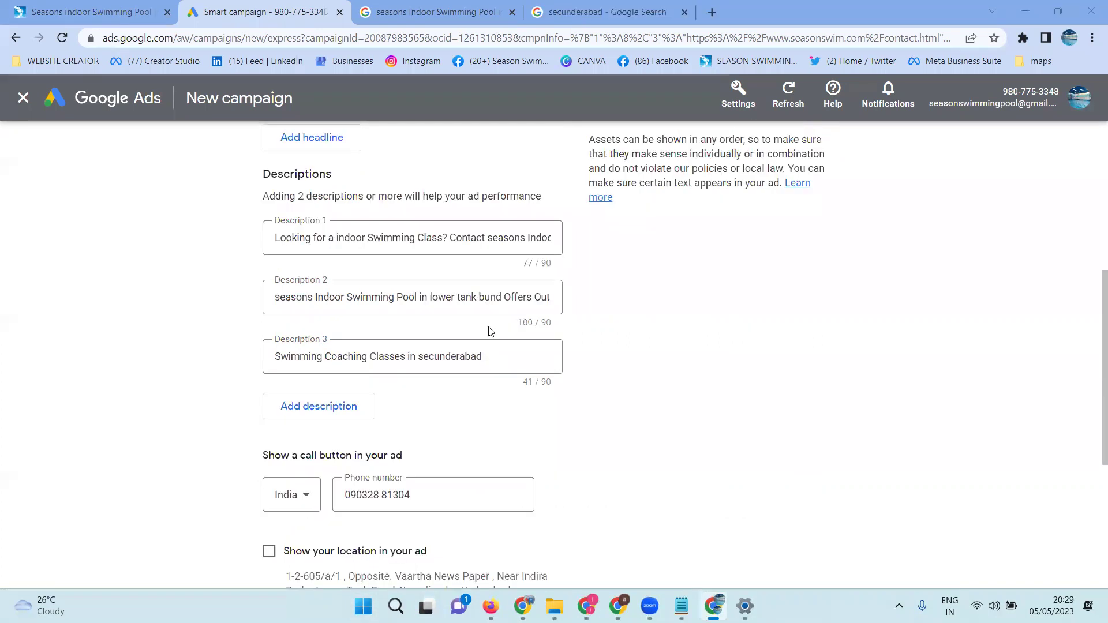
scroll(488, 331, up, 3)
Correct Headline 2's spelling from 'indorr' to 'indoor'
click(300, 299)
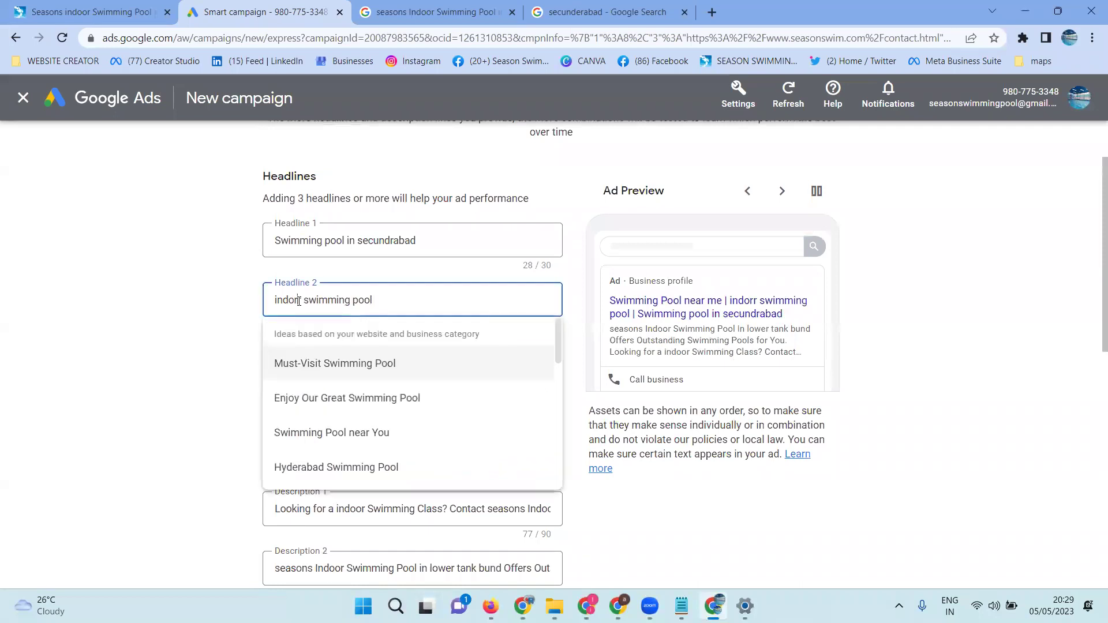
text(o)
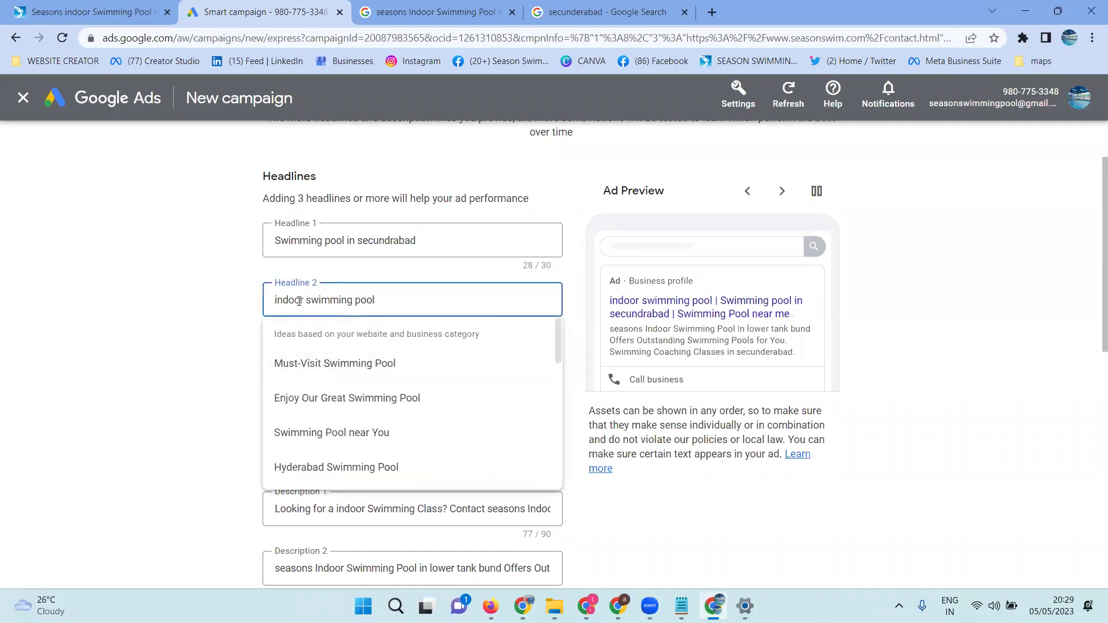
key(End)
click(75, 288)
scroll(76, 288, down, 2)
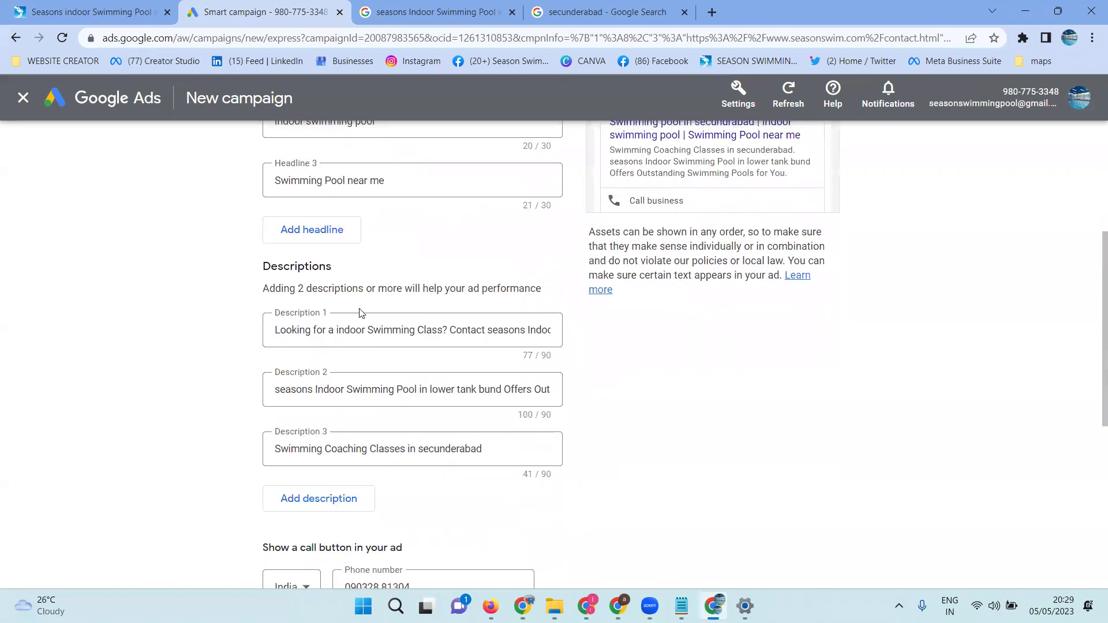
scroll(364, 310, down, 1)
scroll(358, 314, down, 1)
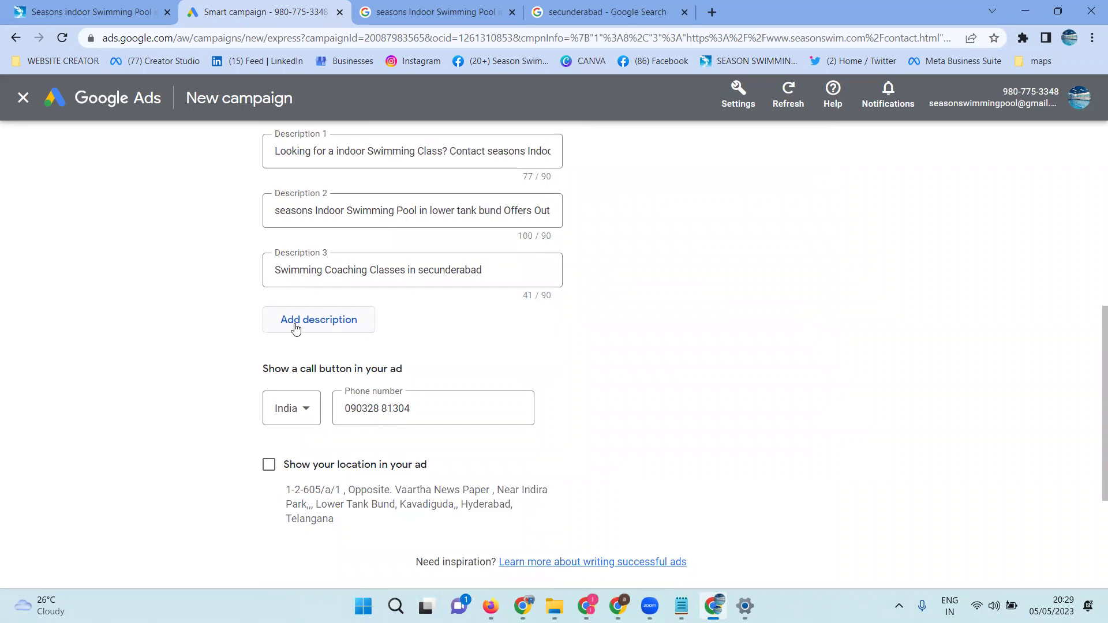
scroll(271, 325, up, 1)
scroll(321, 229, up, 1)
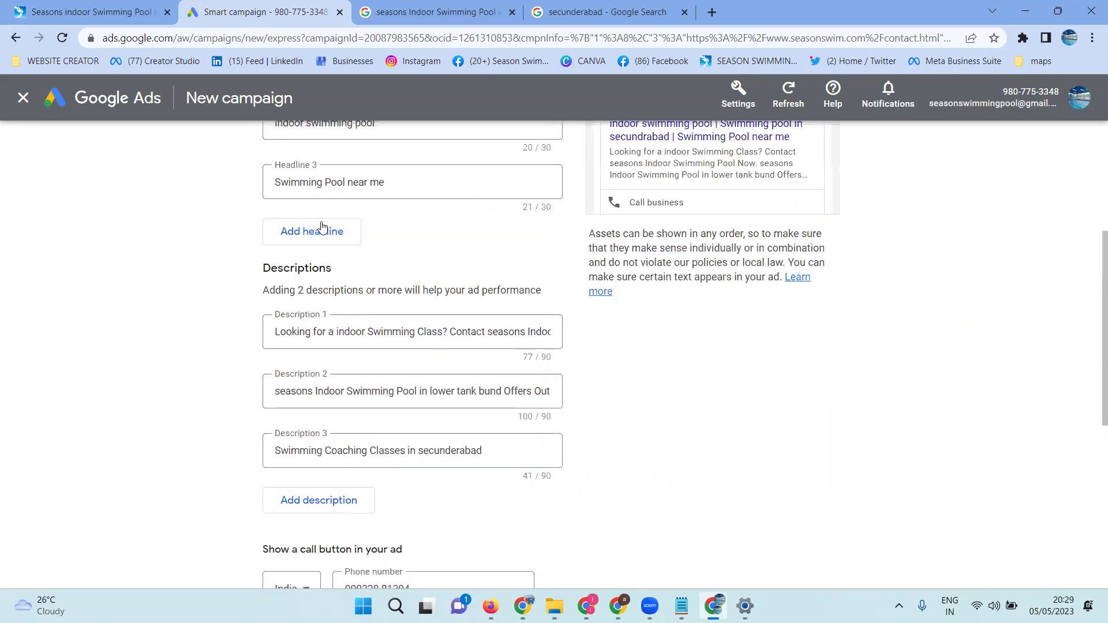
scroll(321, 228, down, 1)
scroll(273, 263, down, 1)
Add Headline 4 'ladies and kids swimming pool', fixing the 'kinds' typo
click(332, 320)
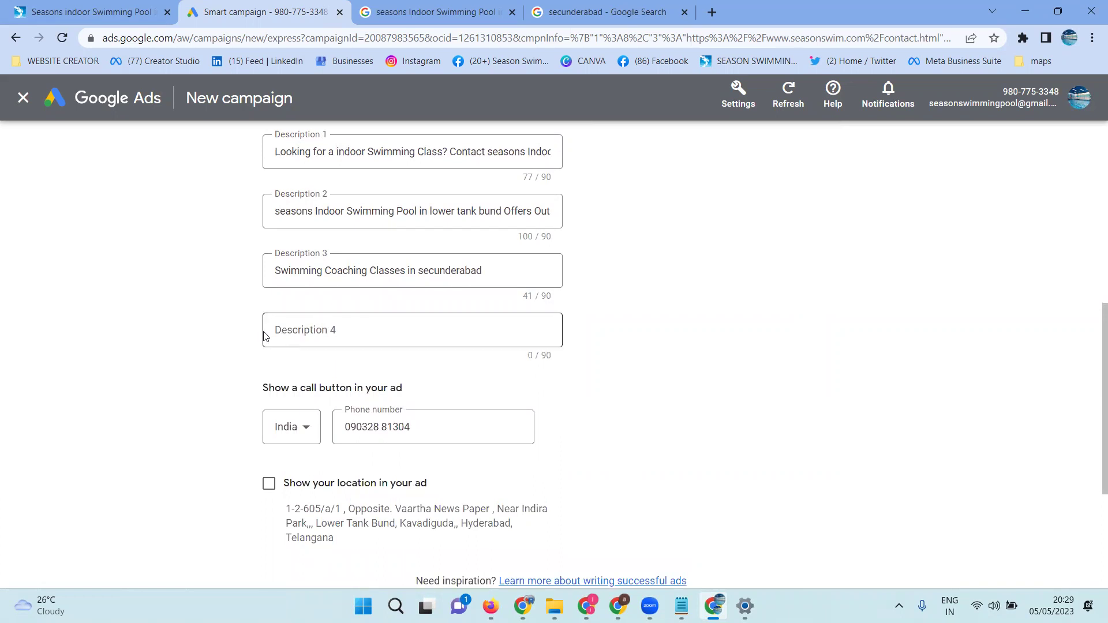
scroll(327, 331, up, 2)
scroll(316, 316, up, 1)
scroll(306, 303, up, 1)
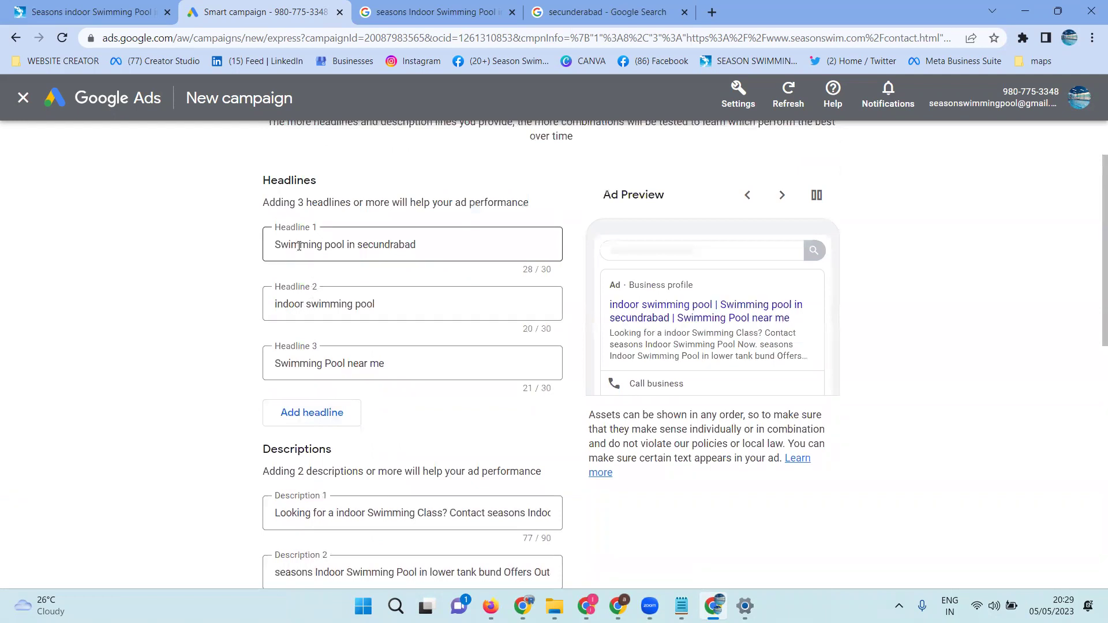
click(308, 412)
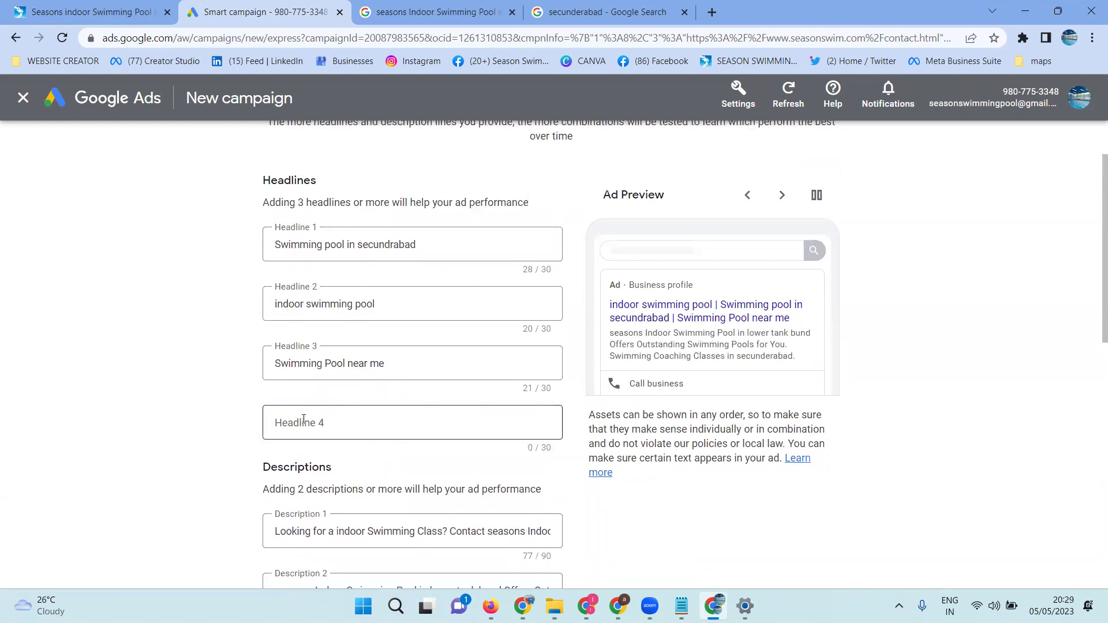
click(304, 420)
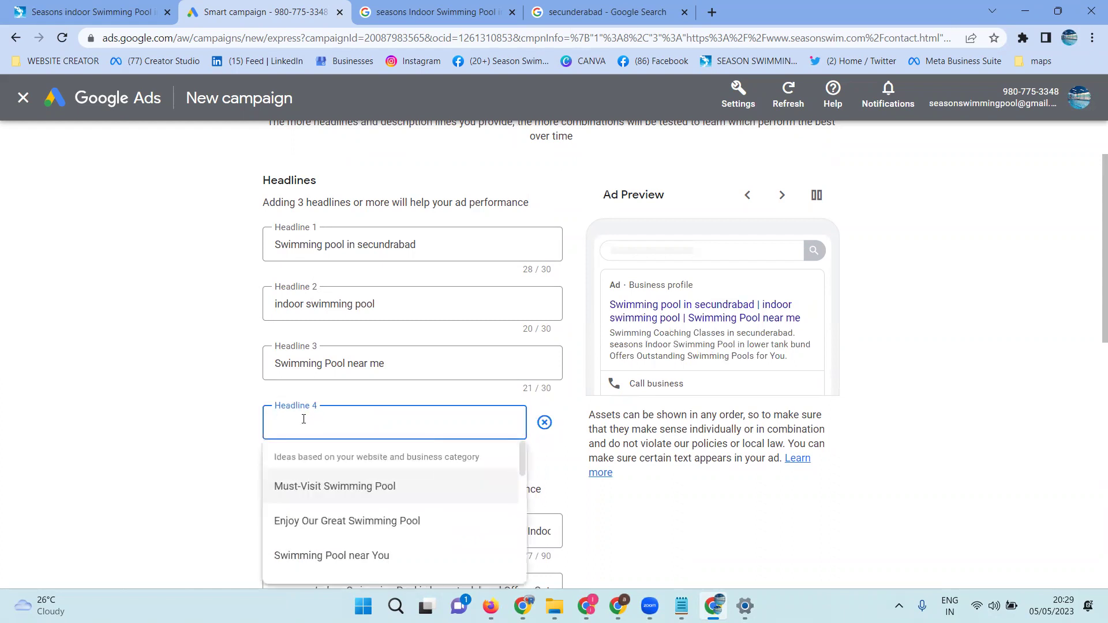
text(ladies pnd kinds swimming pool)
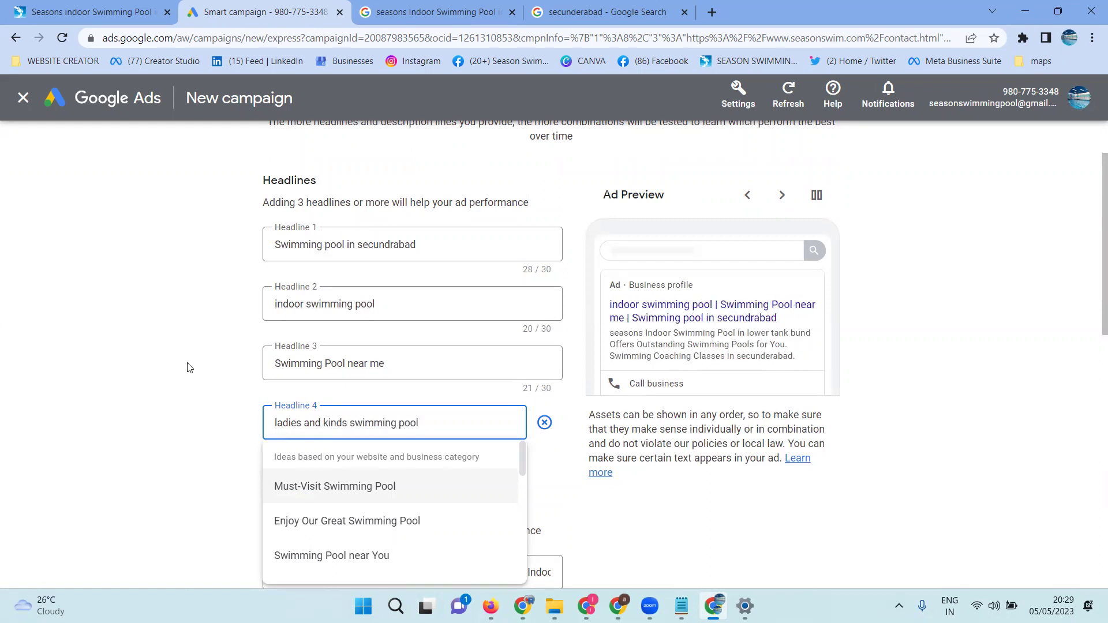
click(186, 366)
scroll(191, 359, down, 2)
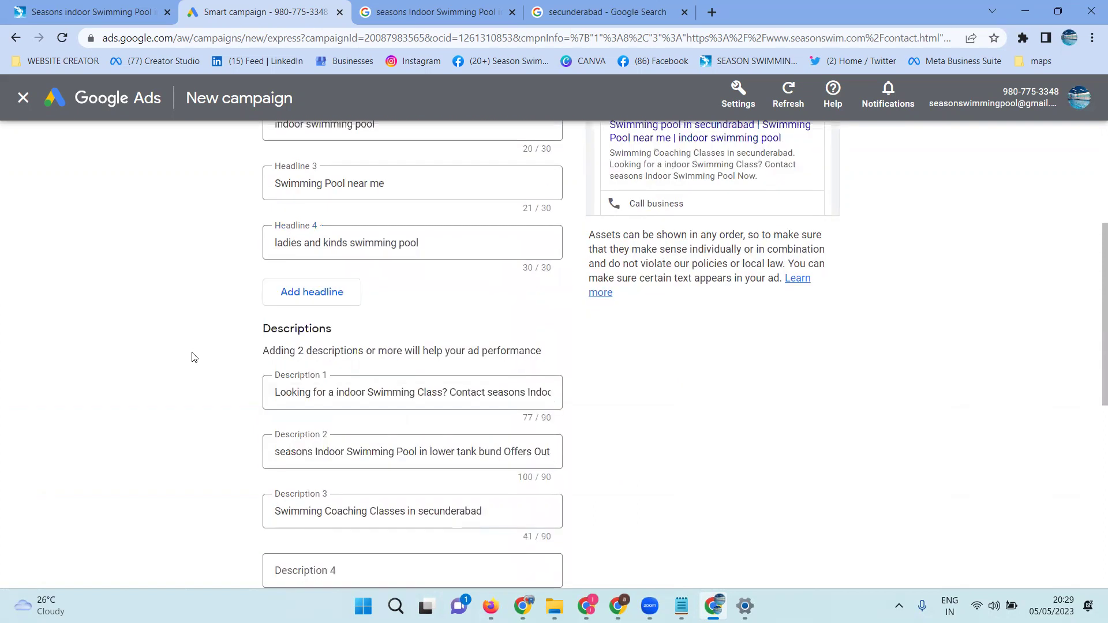
click(339, 241)
key(BackSpace)
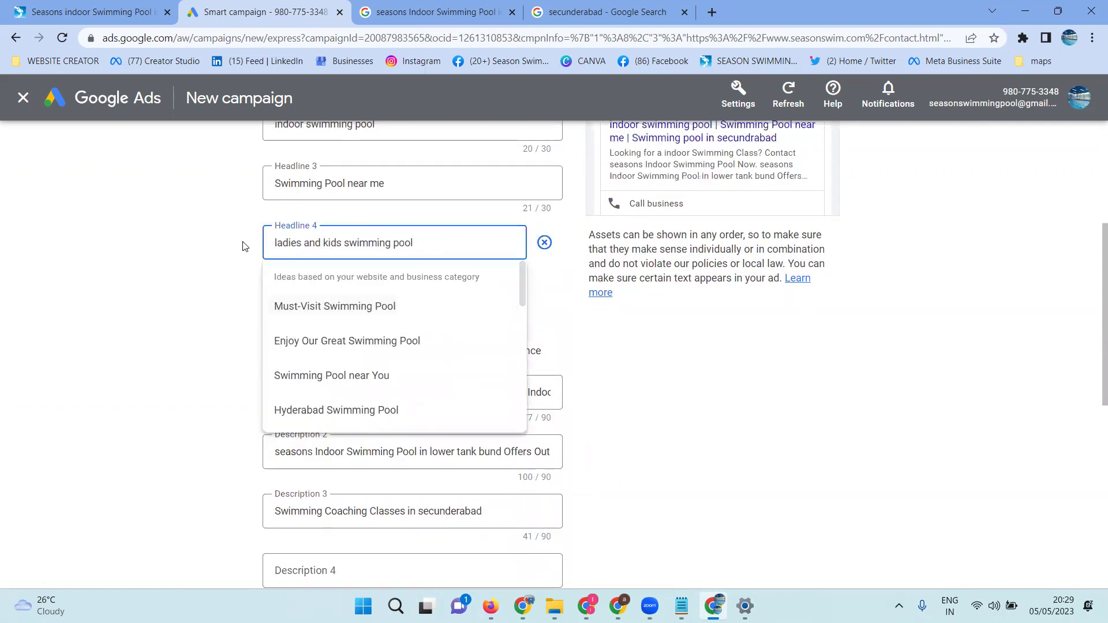
click(243, 246)
scroll(226, 264, up, 2)
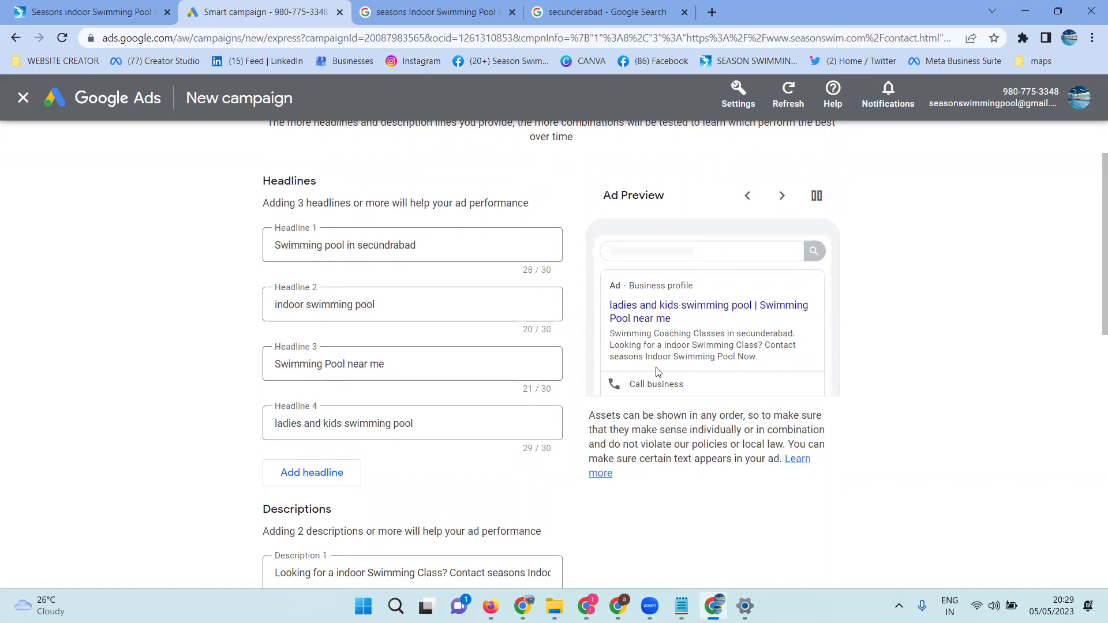
scroll(656, 373, down, 2)
scroll(650, 378, down, 3)
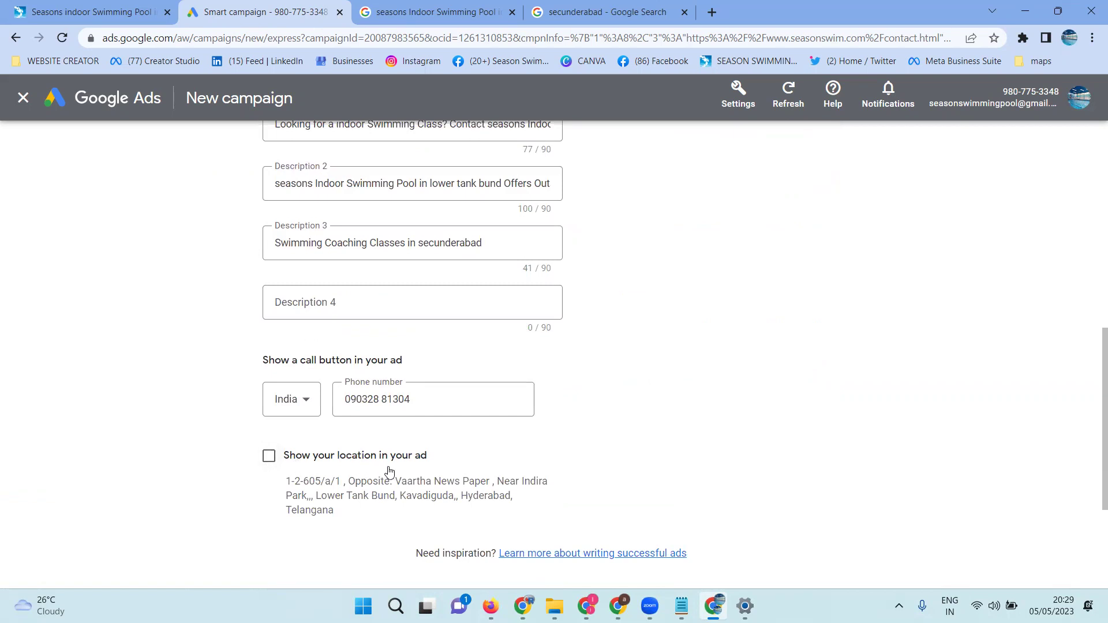
Tick 'Show your location in your ad' so the ad includes the business address
click(328, 462)
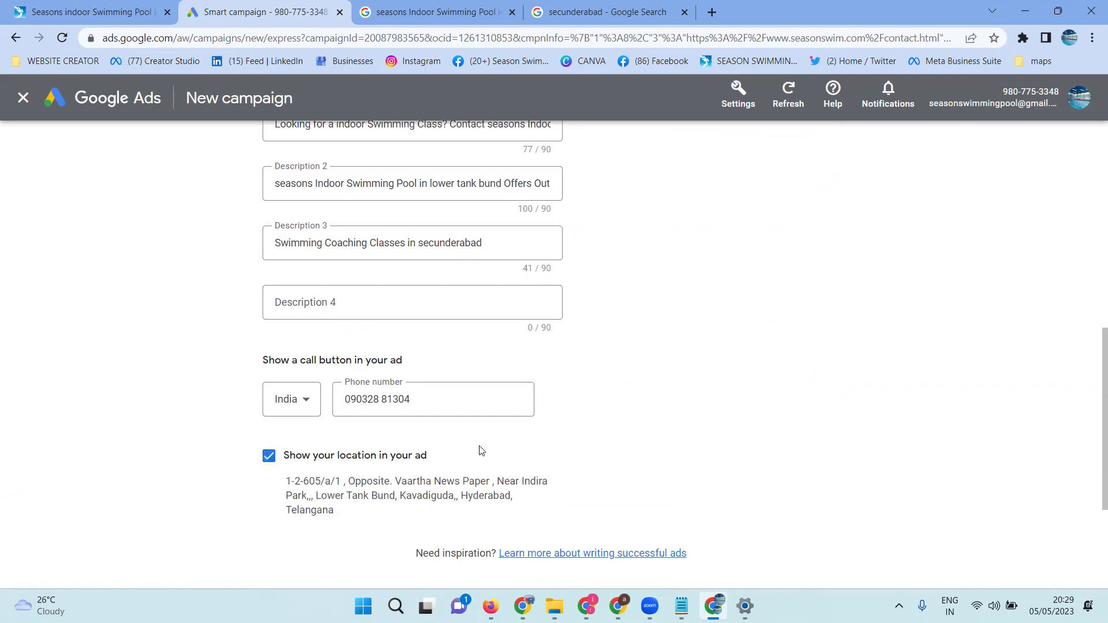
scroll(759, 432, up, 4)
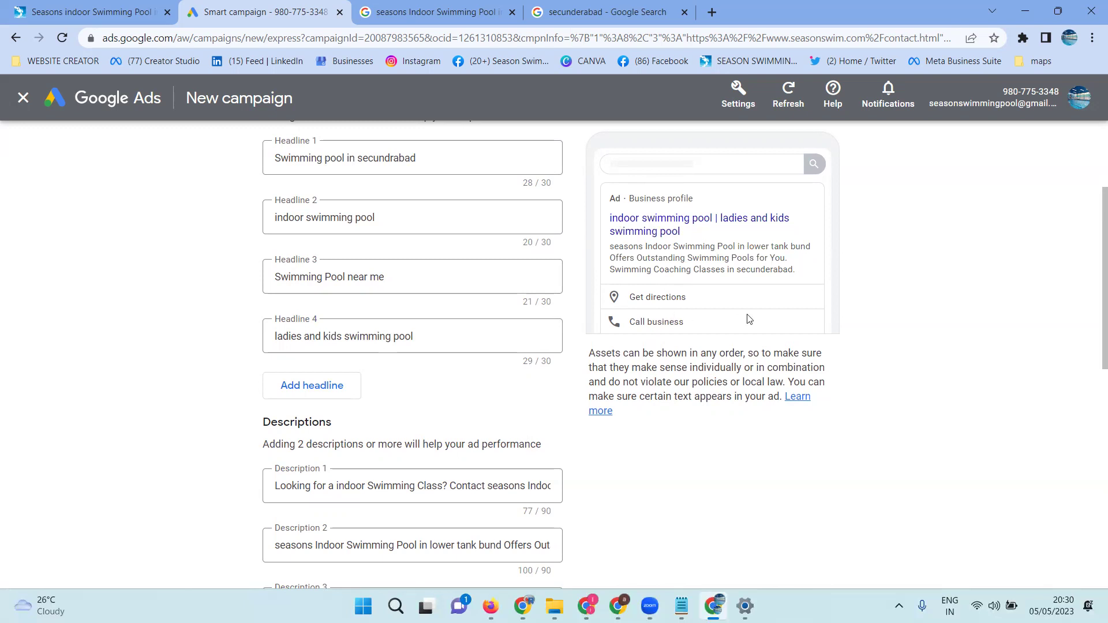
scroll(865, 317, up, 1)
click(781, 200)
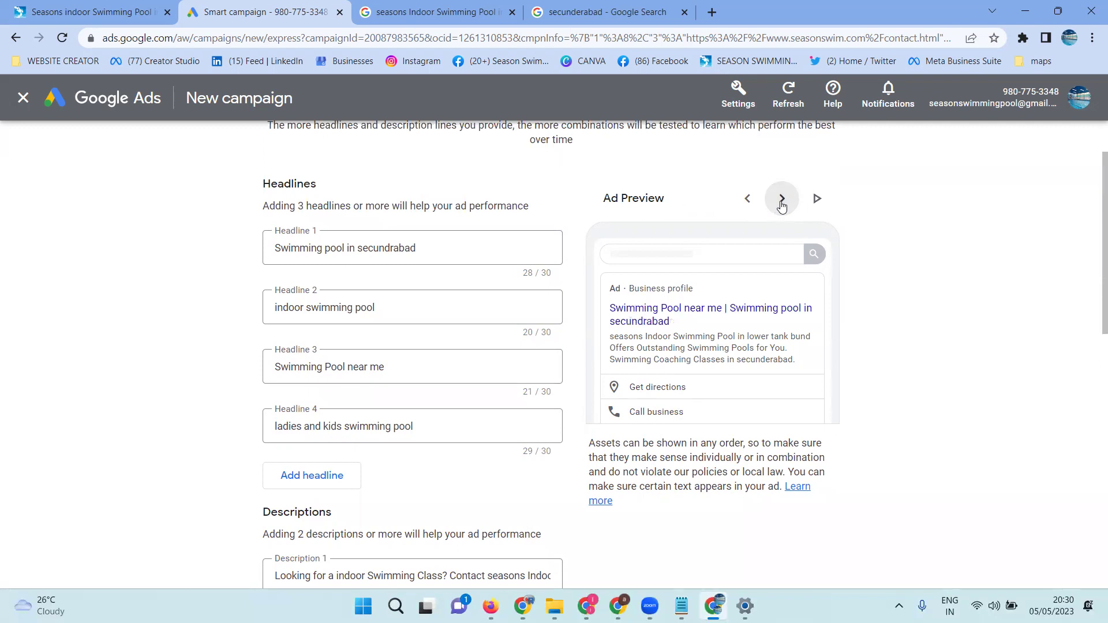
click(782, 199)
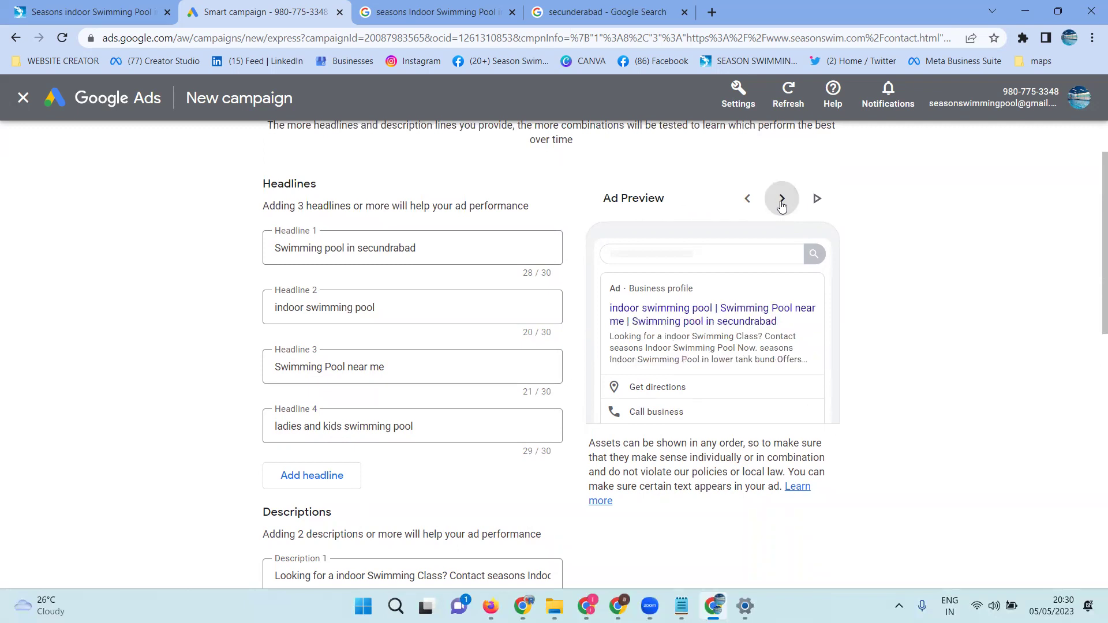
click(781, 199)
click(782, 200)
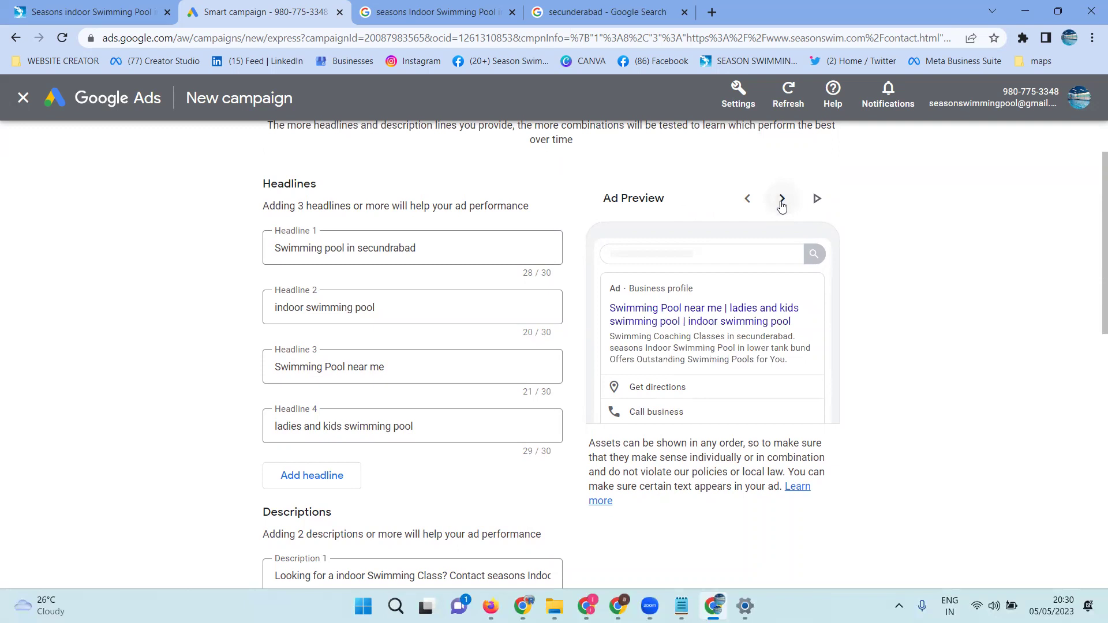
click(781, 200)
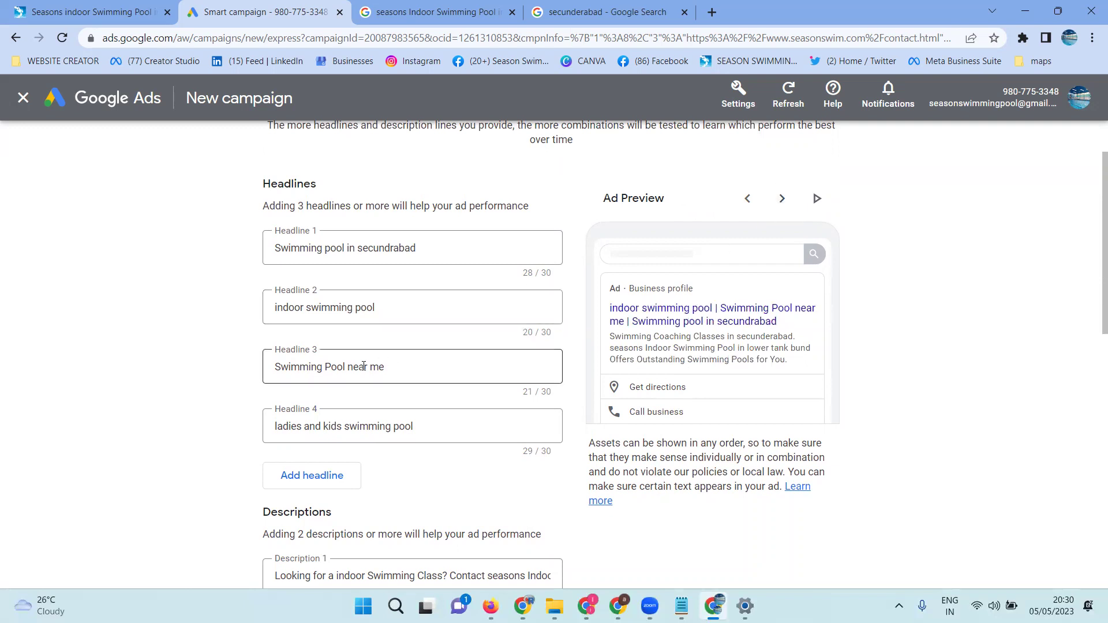
scroll(872, 339, down, 2)
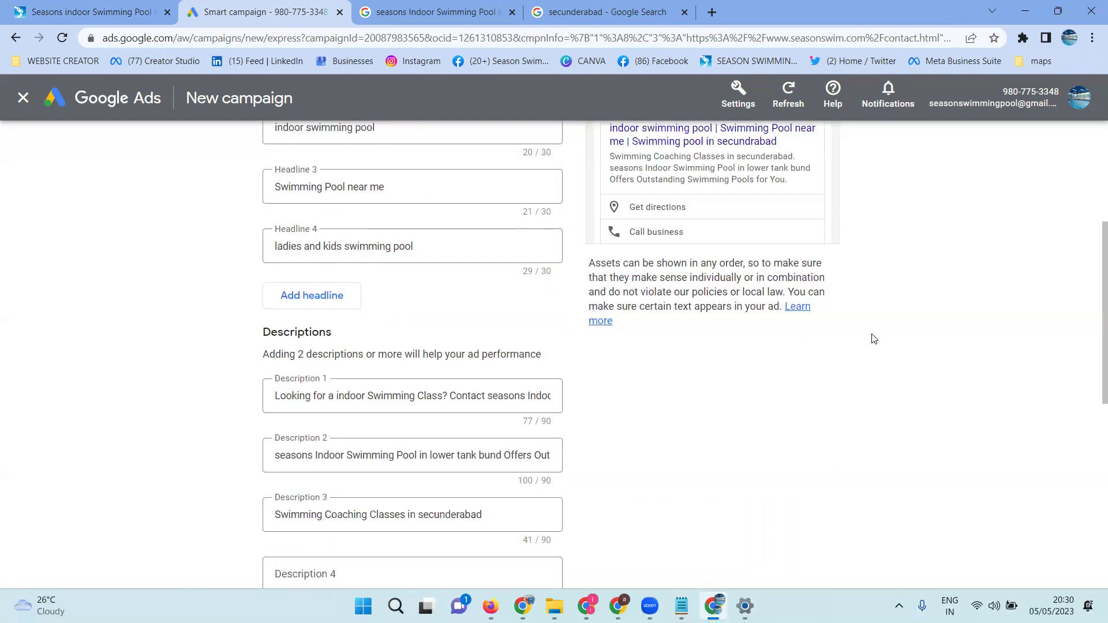
scroll(874, 338, down, 5)
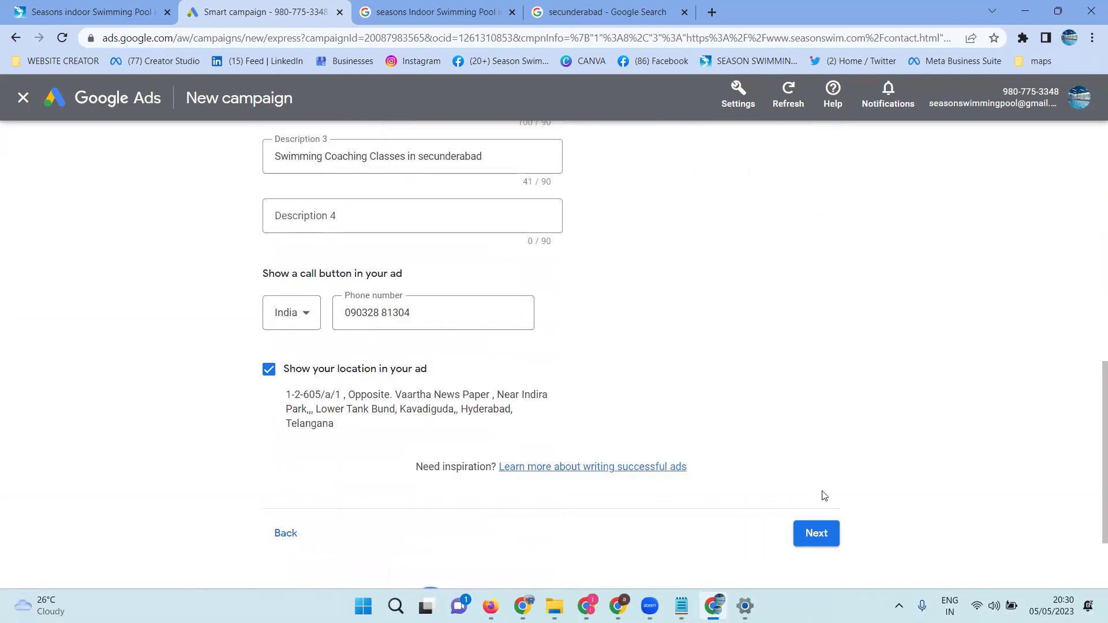
Delete the trailing 'Visit Us.' from Description 2 after Next flags the length errors
click(823, 534)
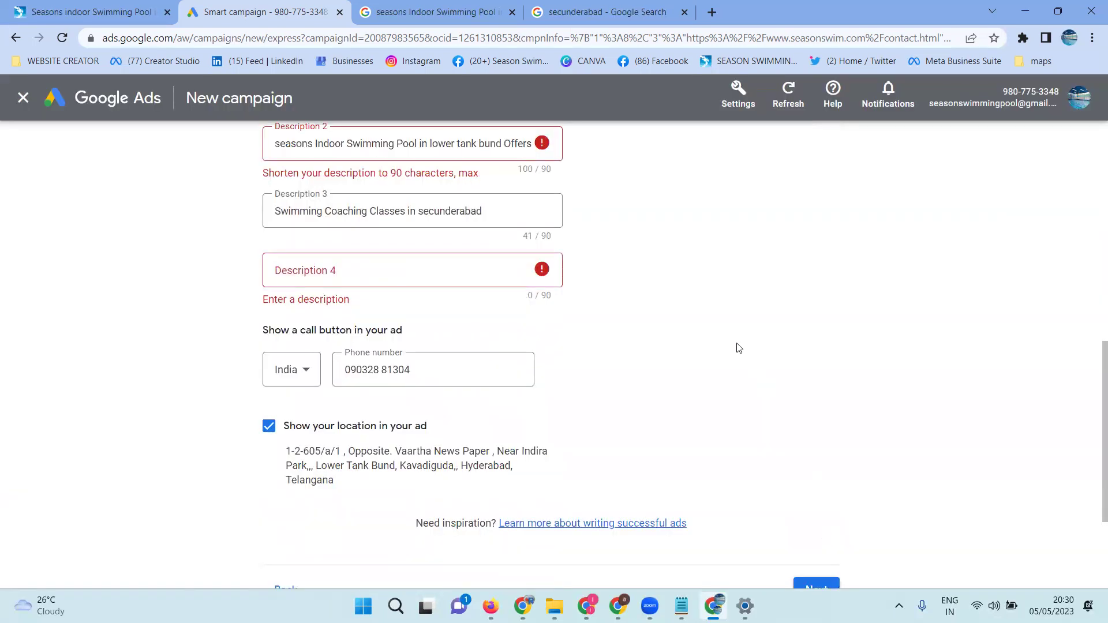
scroll(736, 347, up, 1)
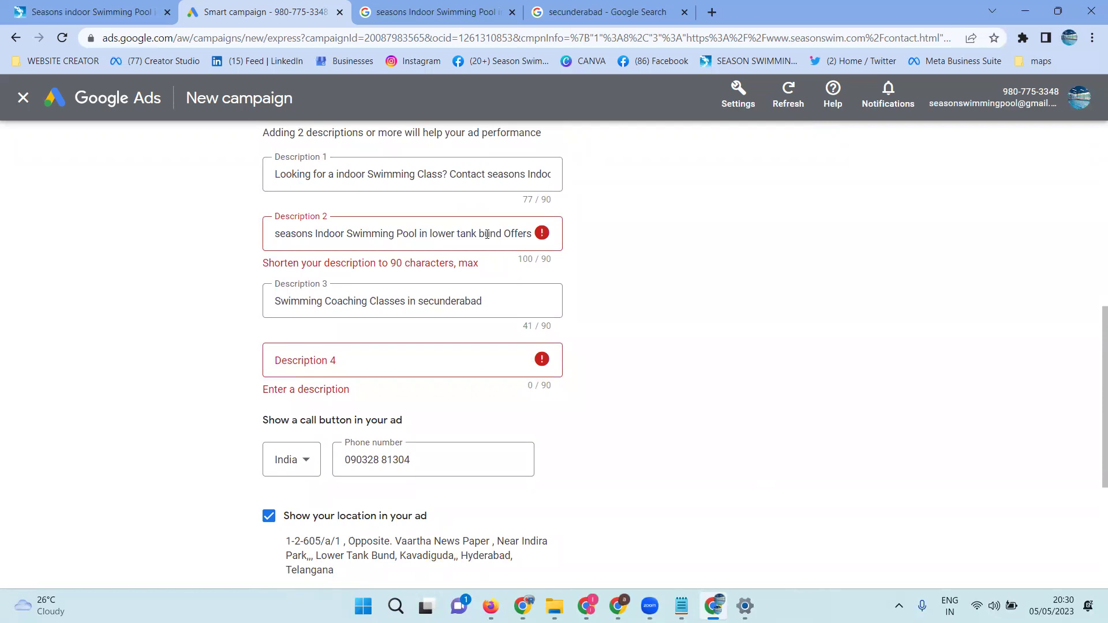
click(490, 234)
key(ctrl+a)
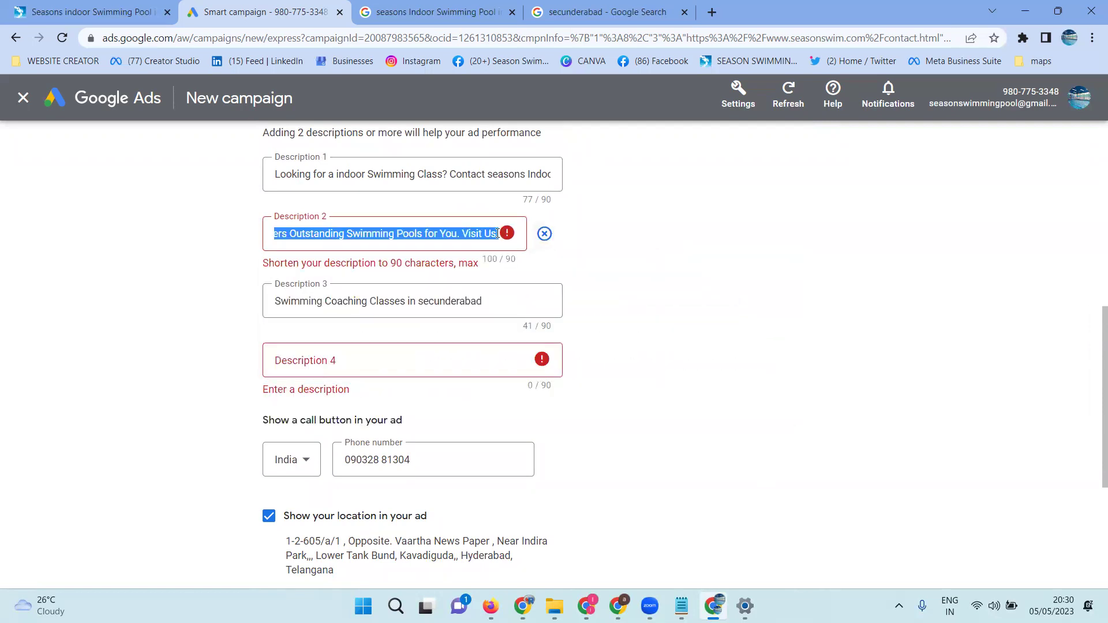
double_click(488, 234)
key(BackSpace)
key(BackSpace)
key(BackSpace)
key(BackSpace)
key(BackSpace)
key(BackSpace)
key(BackSpace)
key(BackSpace)
click(664, 238)
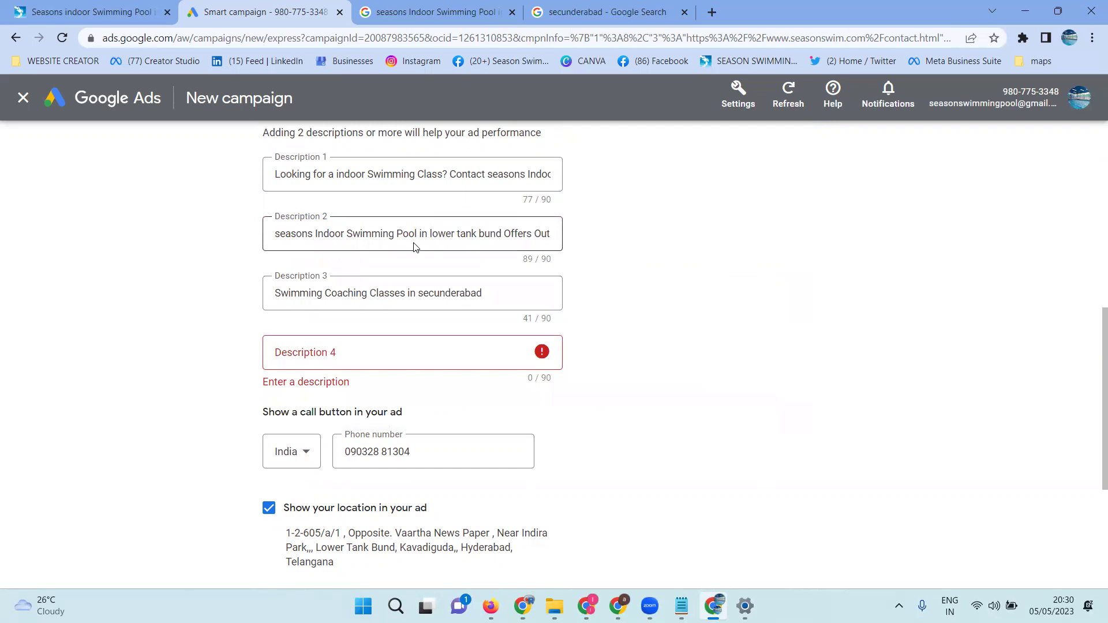
click(393, 348)
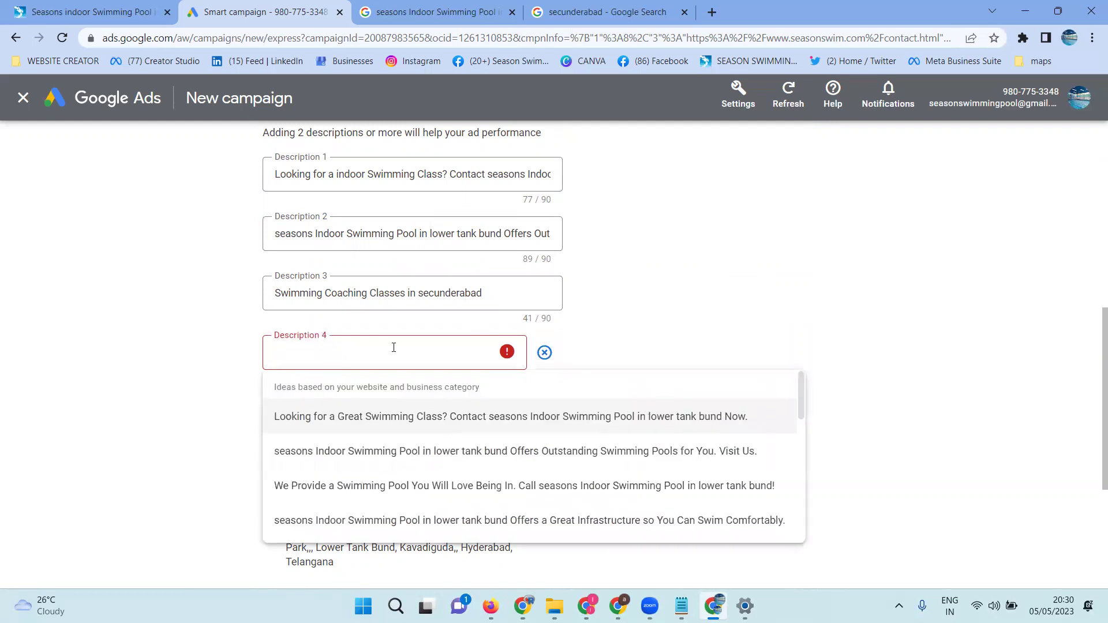
Fill Description 4 from a suggestion, trimming the overflow and 'Great' and adding Secunderabad
click(379, 423)
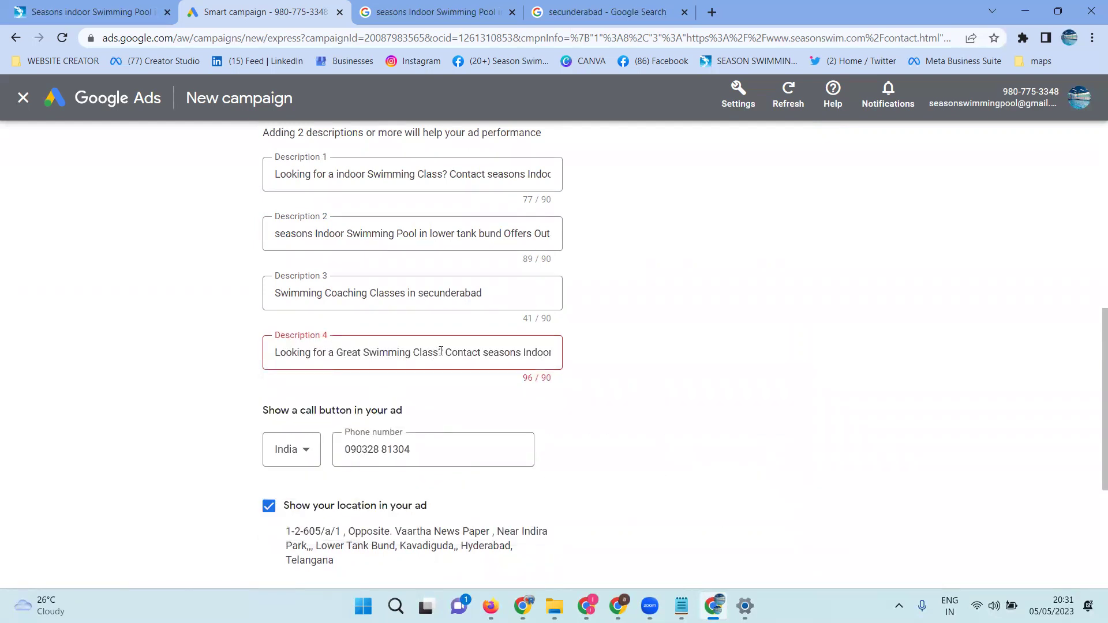
drag(438, 353, 594, 352)
key(BackSpace)
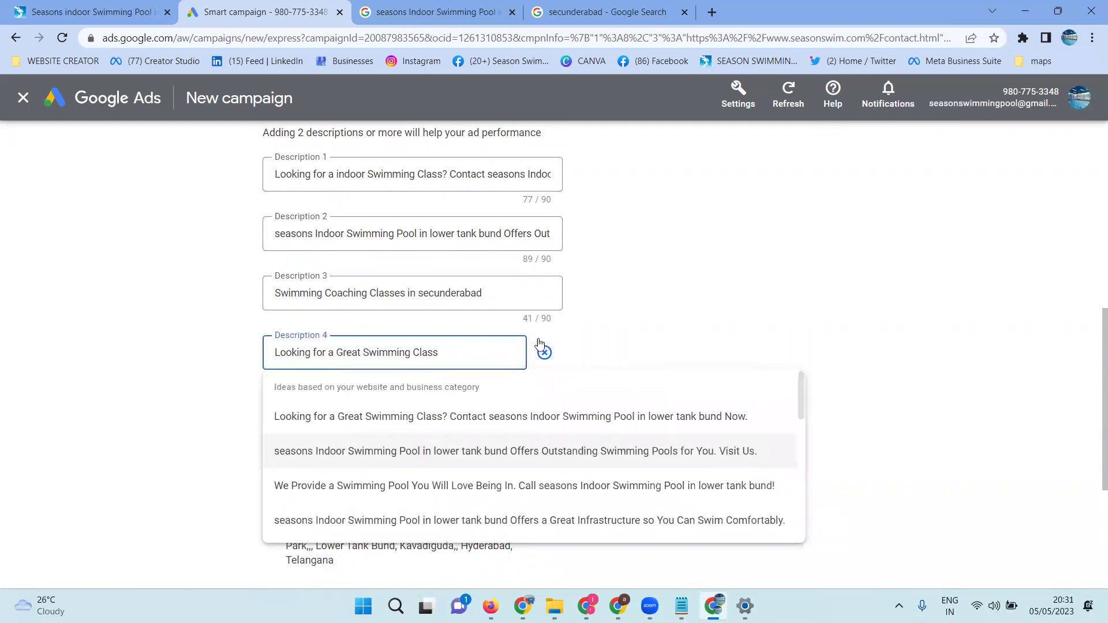
double_click(352, 350)
key(BackSpace)
text(in)
key(BackSpace)
key(BackSpace)
key(BackSpace)
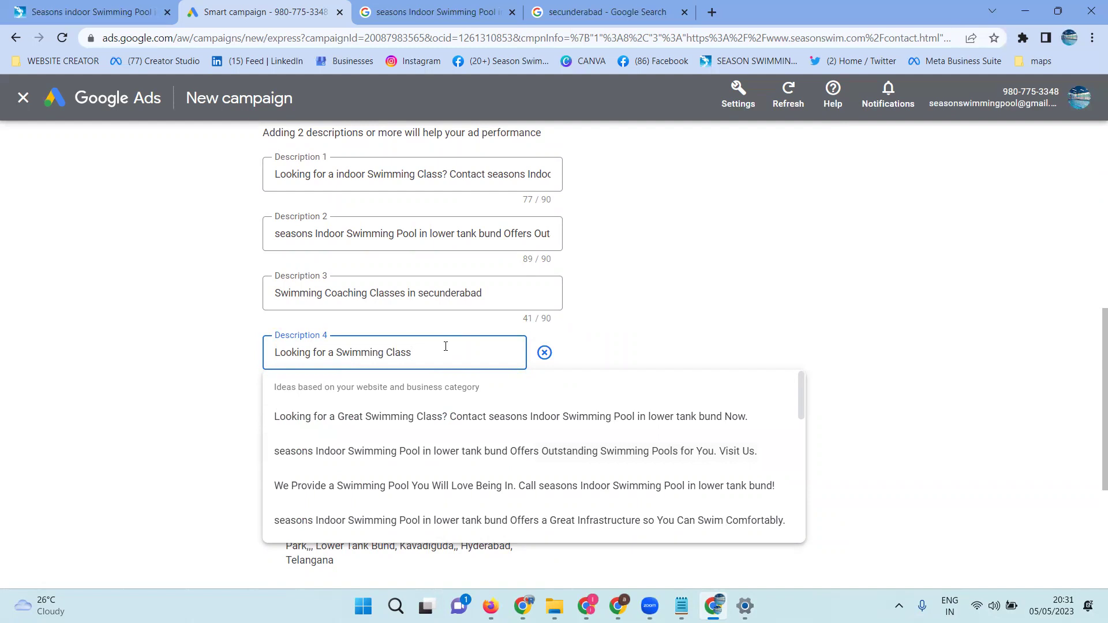
text(secunderabad)
click(751, 362)
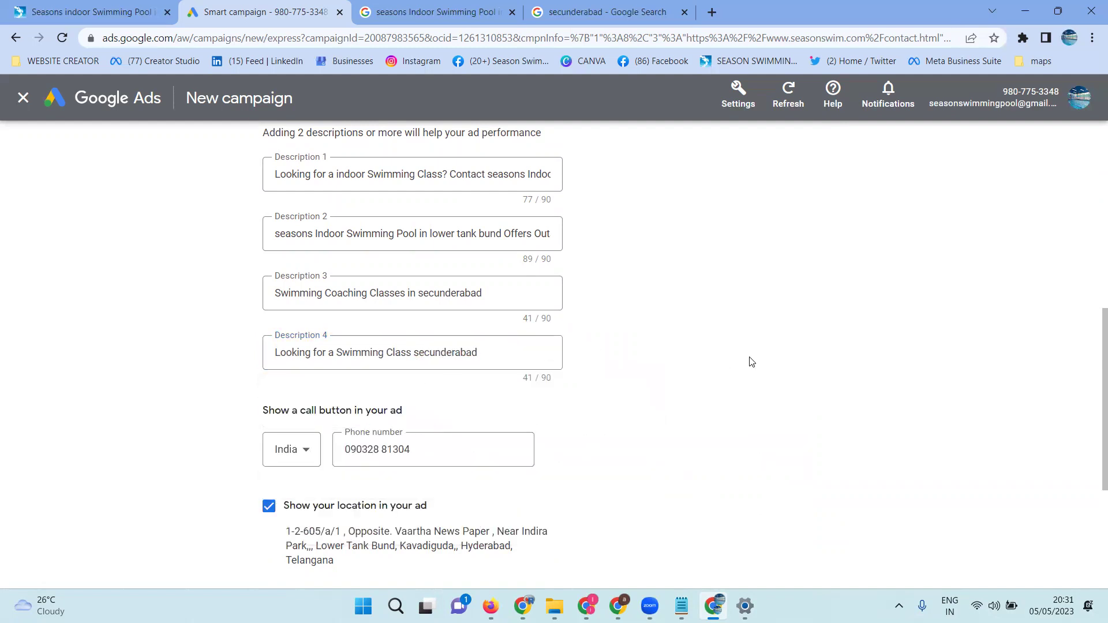
Replace 'a' with 'Indoor' and capitalise Secunderabad in Description 4
click(336, 353)
key(BackSpace)
key(BackSpace)
text(Indoor)
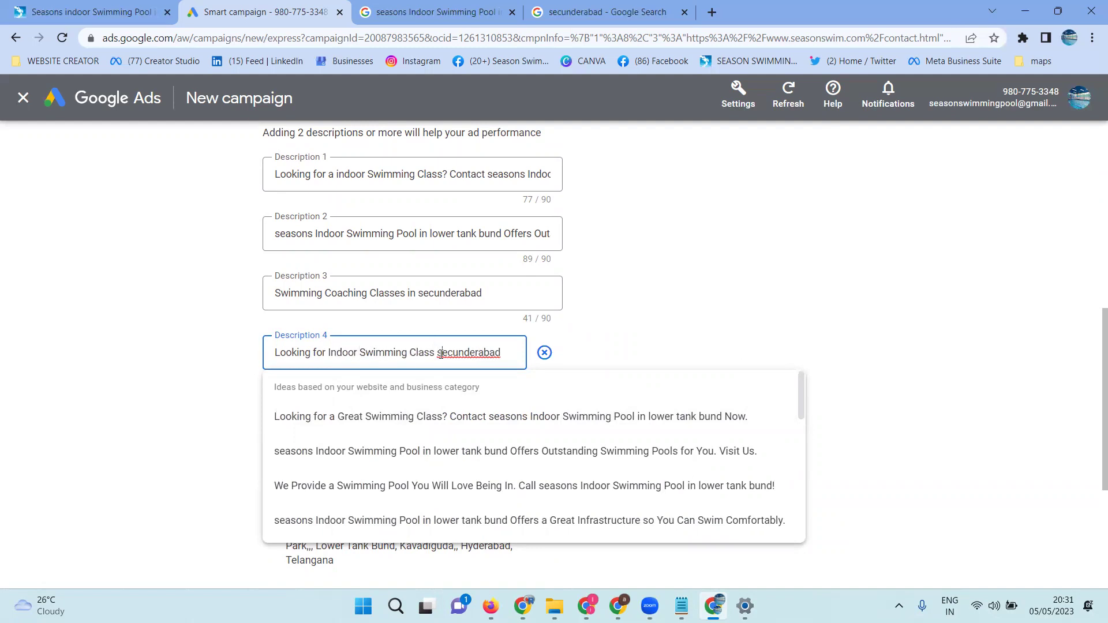
click(439, 354)
key(BackSpace)
text(S)
click(660, 299)
scroll(683, 293, down, 2)
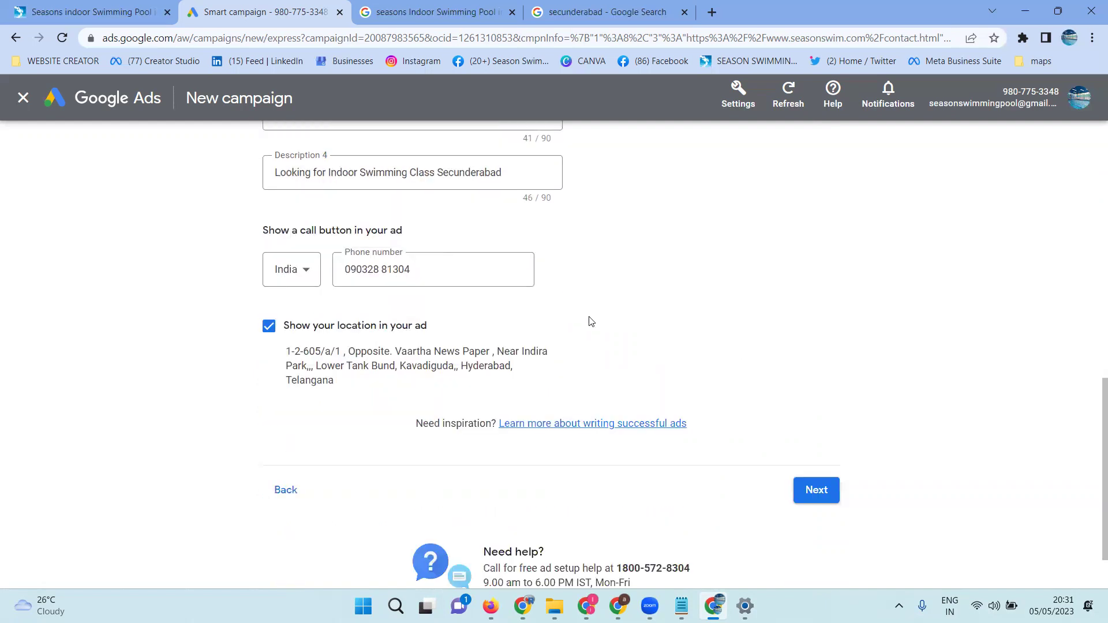
scroll(592, 323, up, 1)
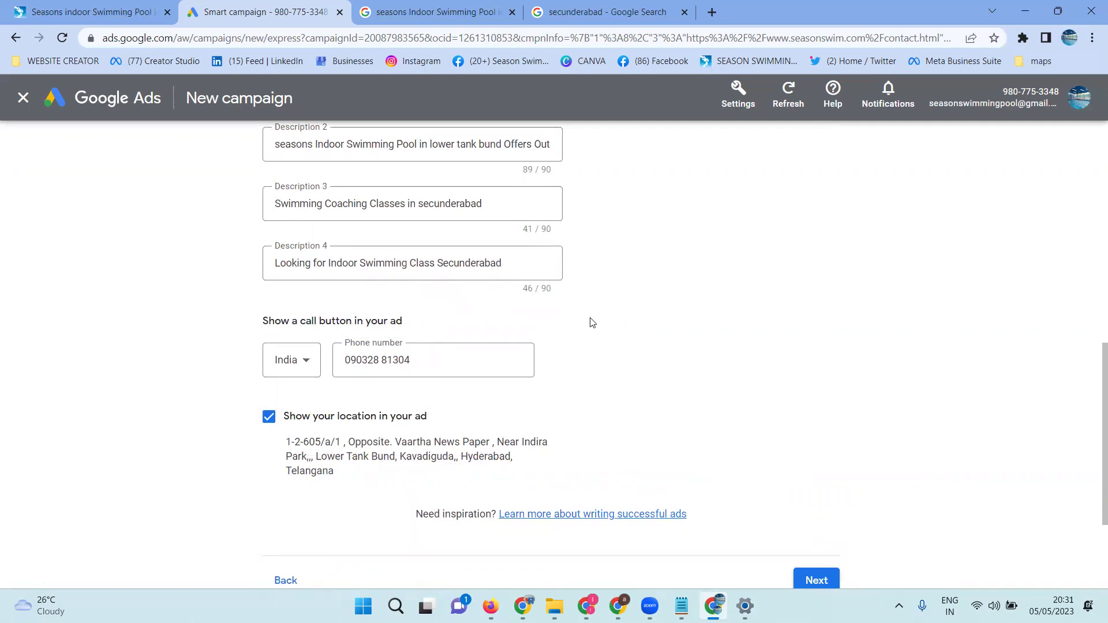
scroll(592, 323, up, 3)
scroll(642, 261, up, 1)
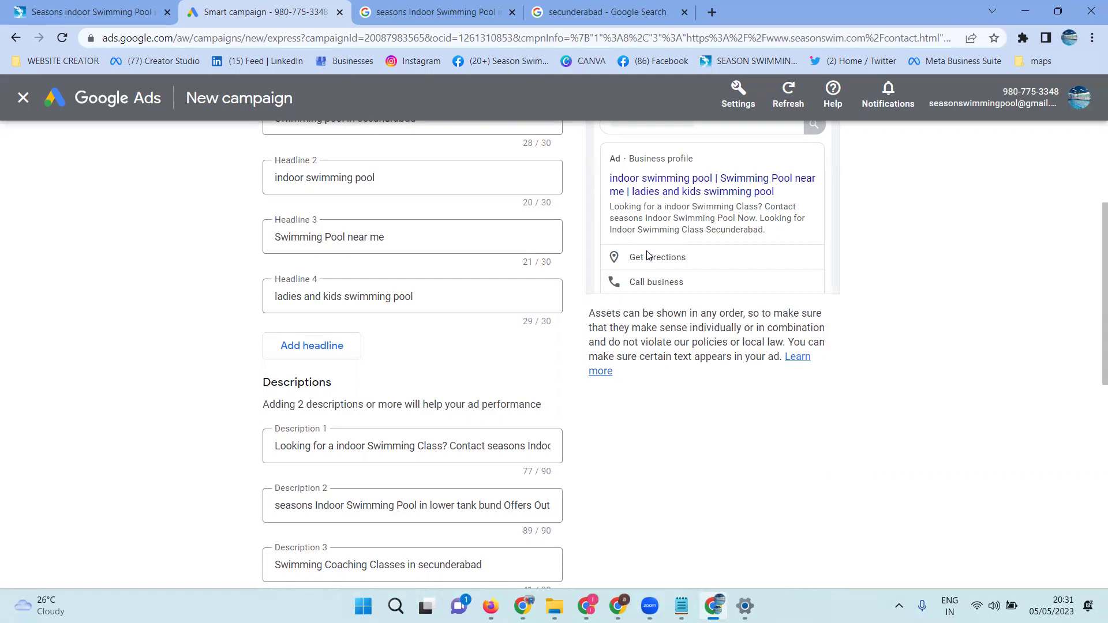
scroll(649, 261, down, 5)
scroll(693, 320, down, 2)
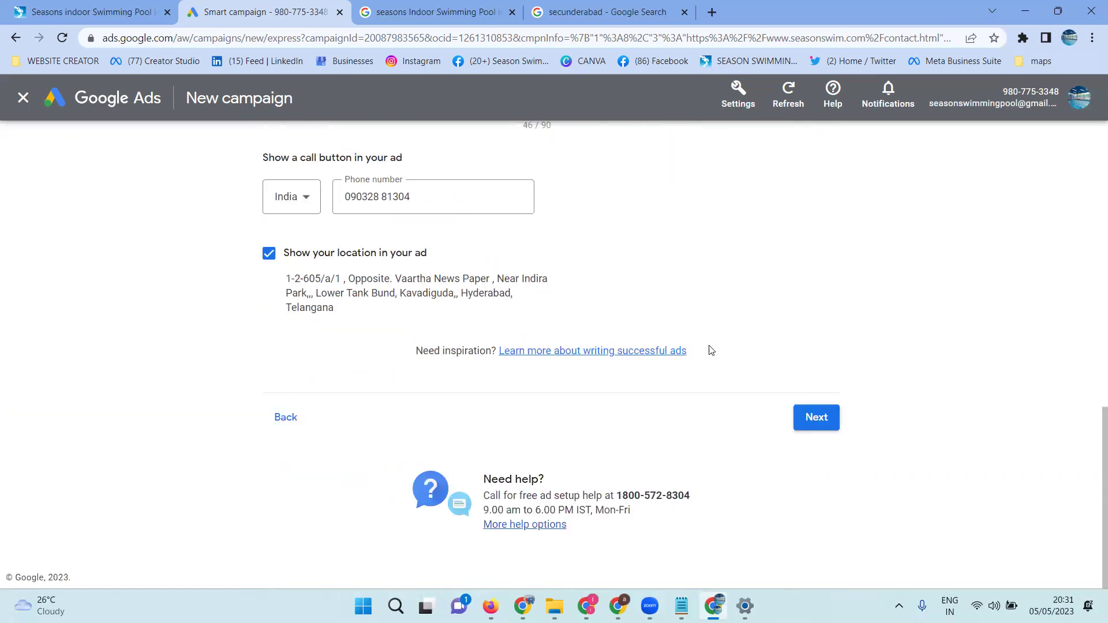
Check the finished ad preview and continue to the keyword themes step
click(828, 425)
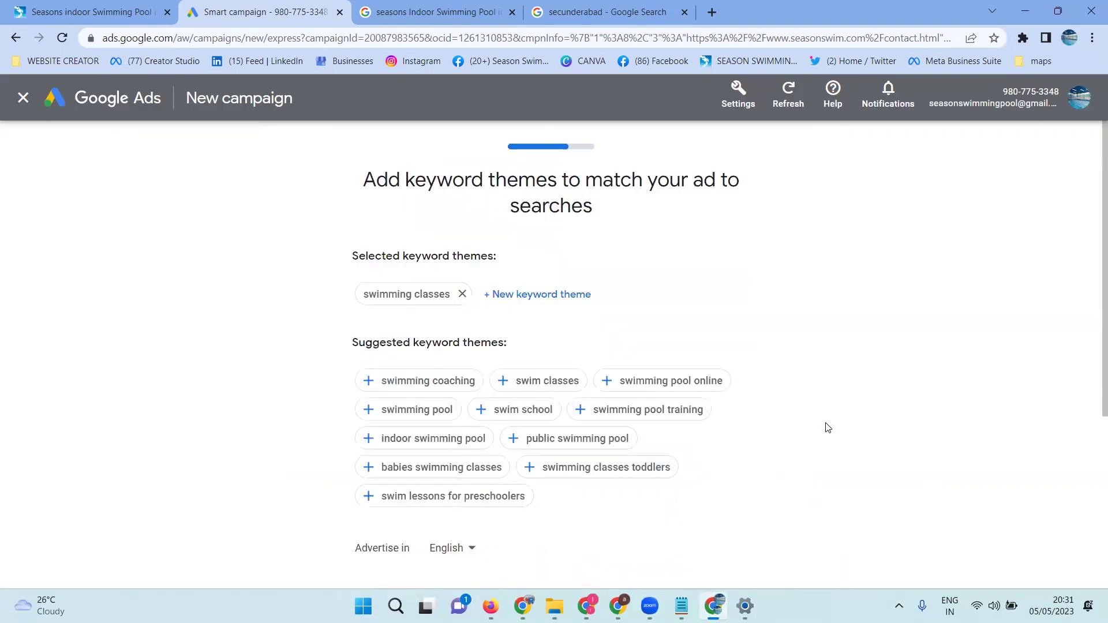
Search Google for 'indoor swimming pool secunderabad' and select the query for copying
click(607, 12)
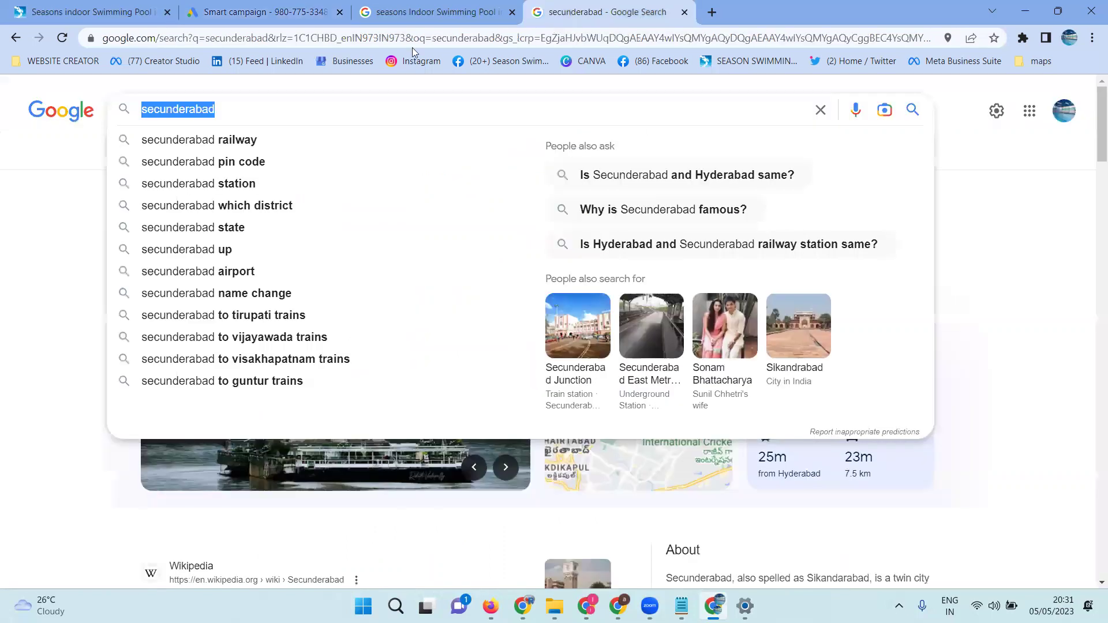
click(147, 108)
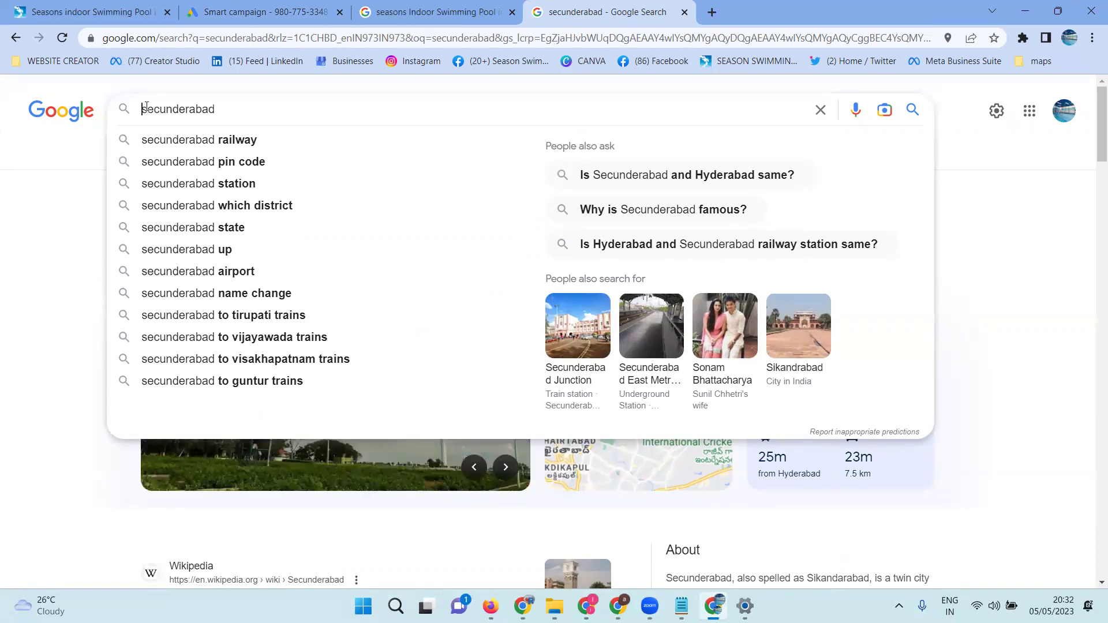
text(Sindoor )
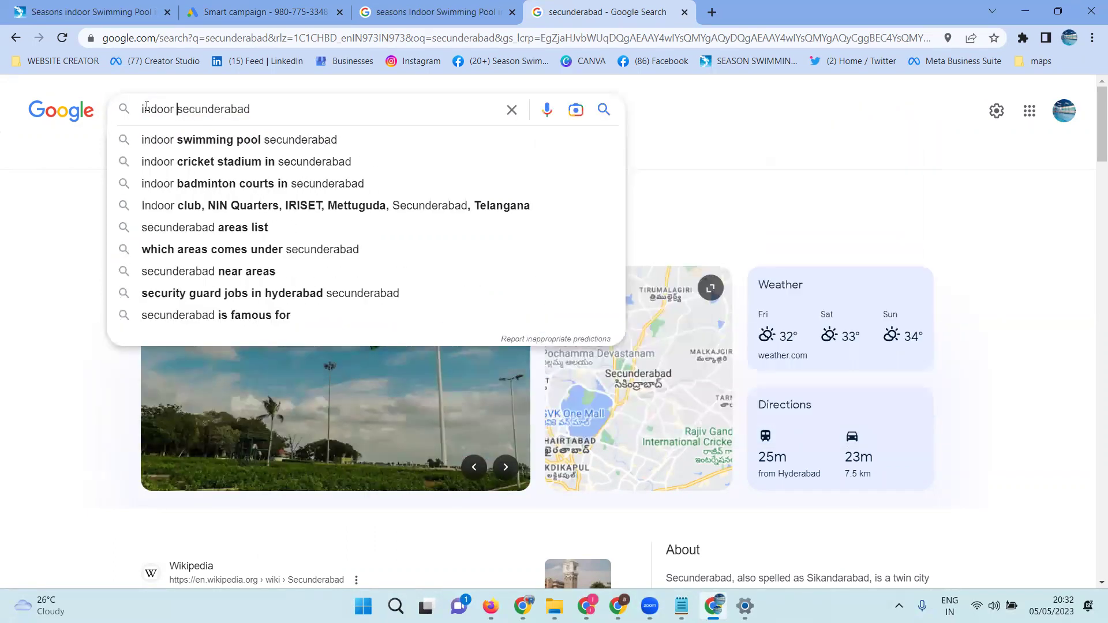
text(swimming po)
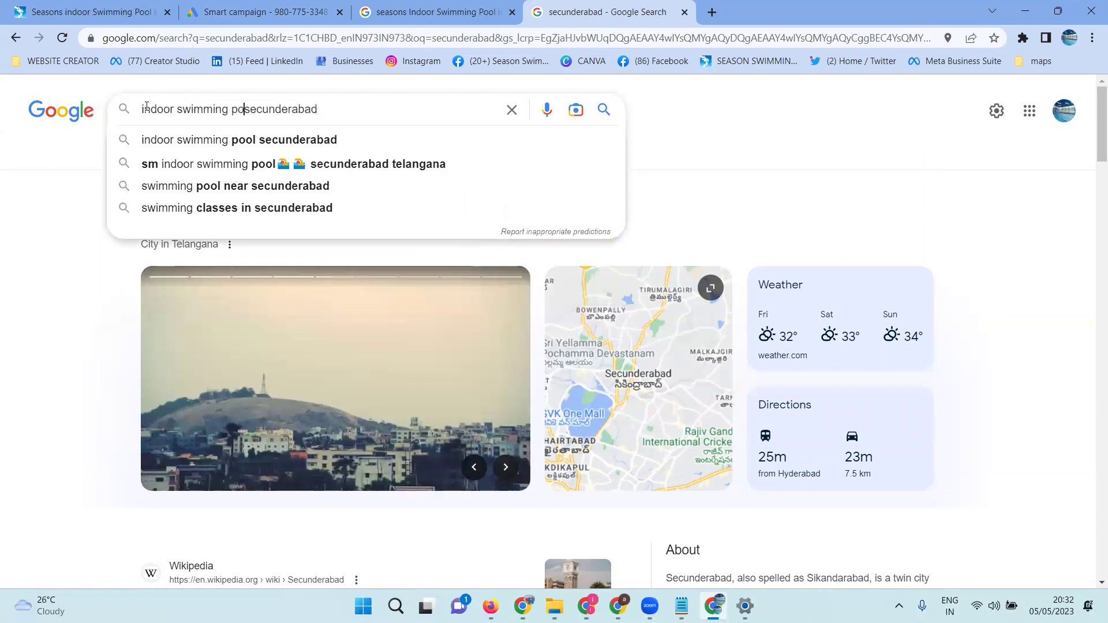
text(ol)
key(Return)
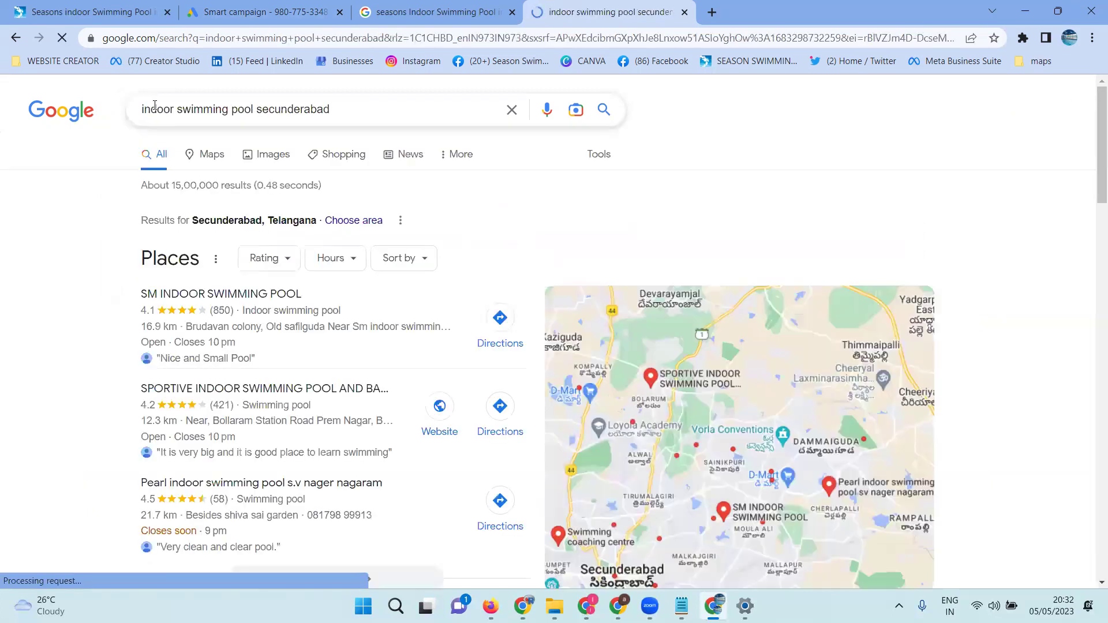
triple_click(164, 104)
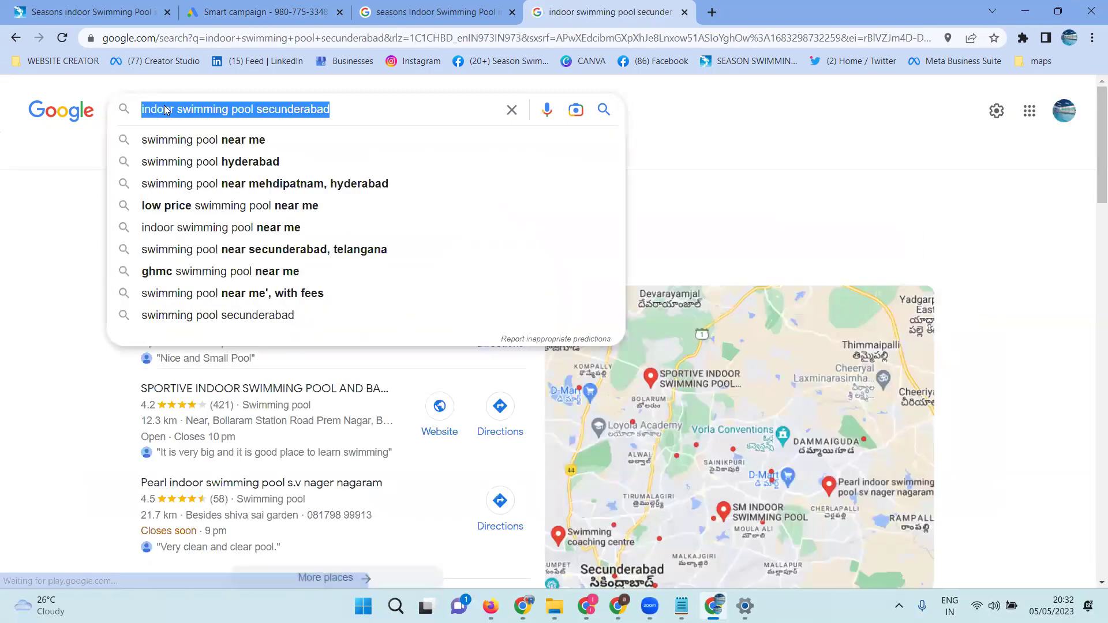
Add 'indoor swimming pool secunderabad' as a keyword theme from the pasted query
click(392, 17)
click(268, 8)
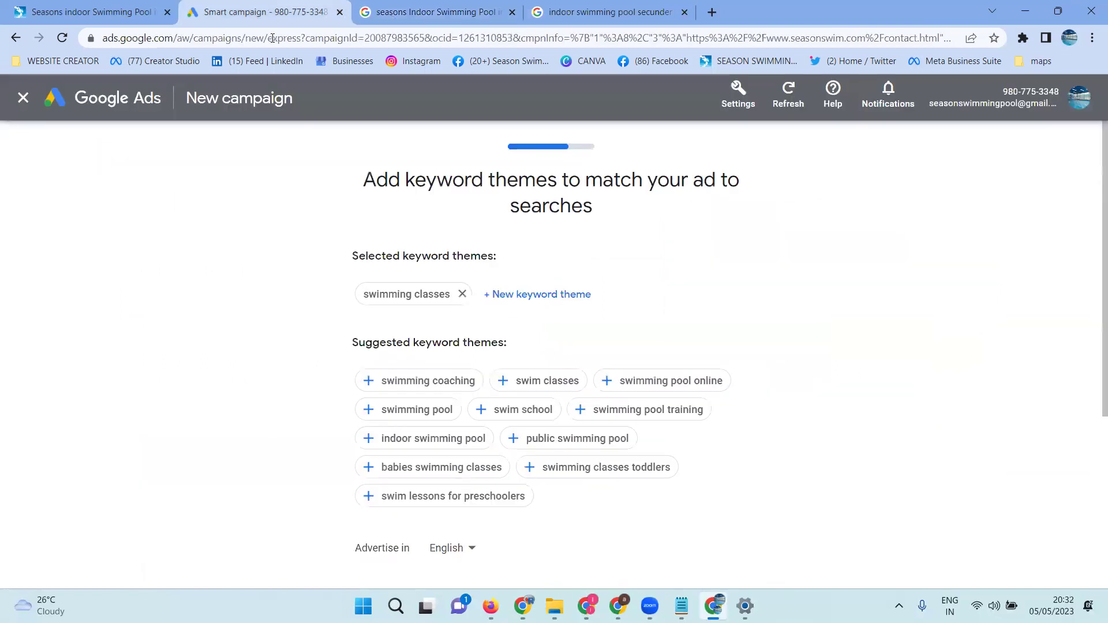
click(566, 305)
key(ctrl+v)
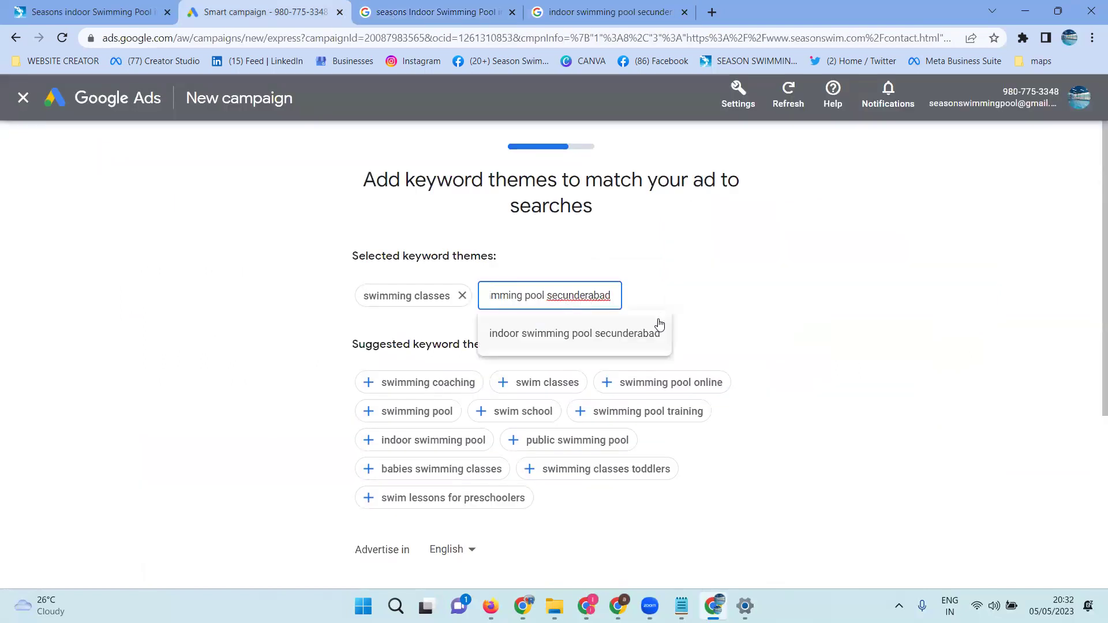
click(627, 336)
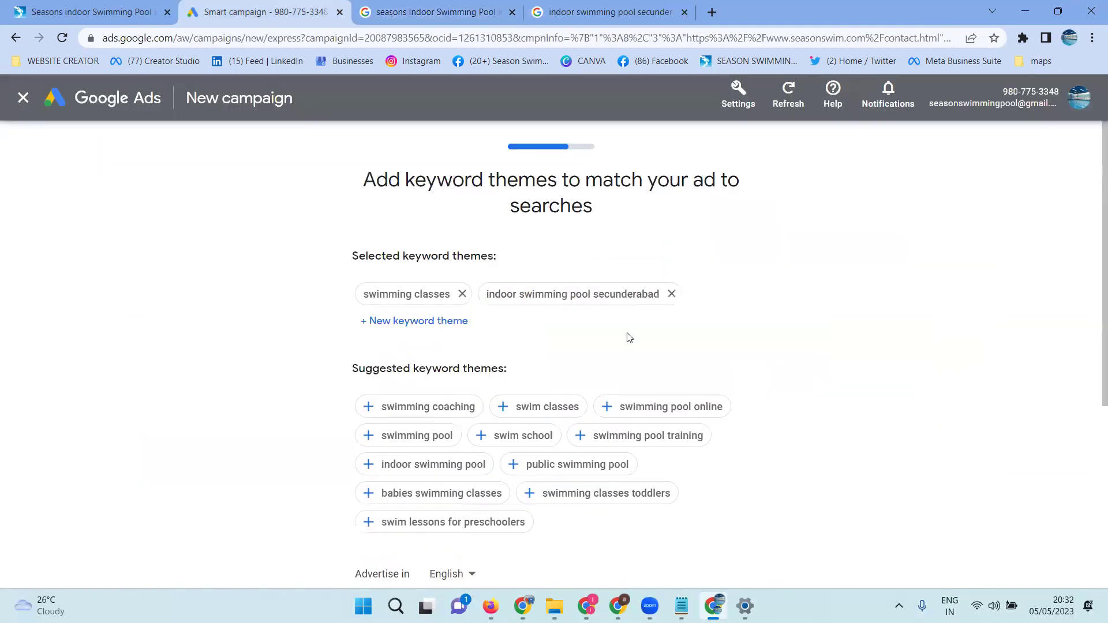
Copy 'swimming pool near me' from a Google search and add it as a keyword theme
click(453, 322)
click(591, 14)
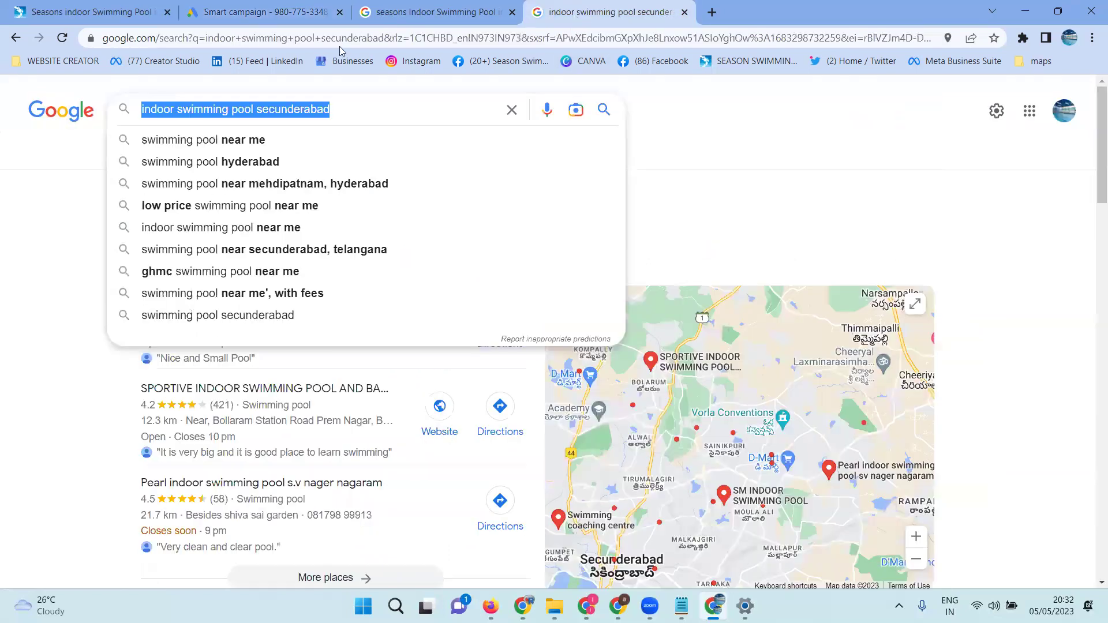
click(257, 109)
drag(329, 109, 146, 111)
click(250, 110)
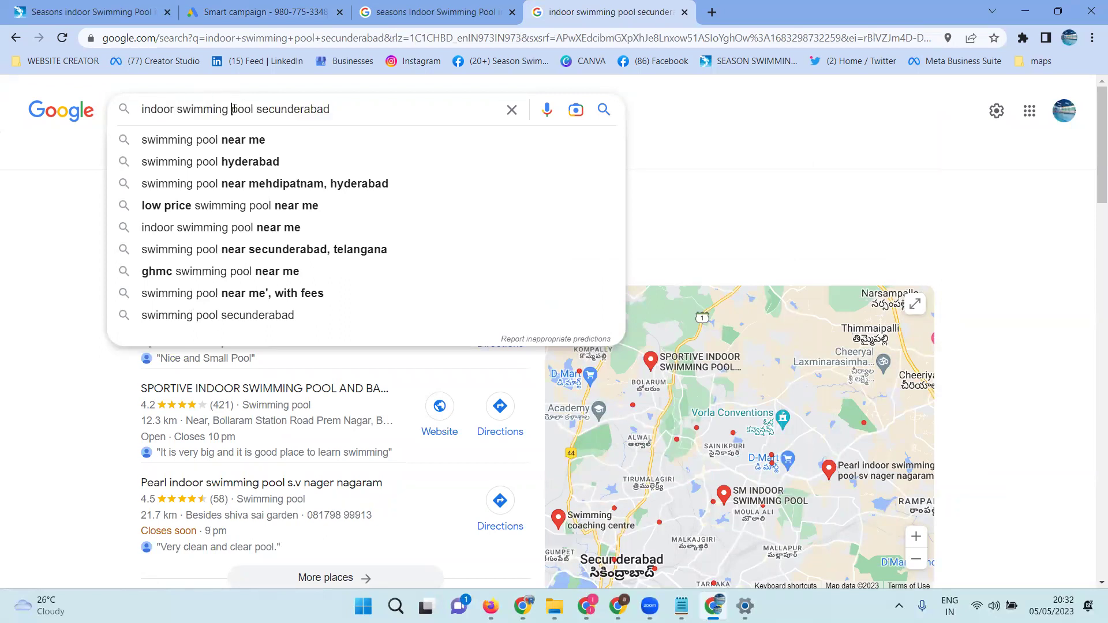
click(254, 139)
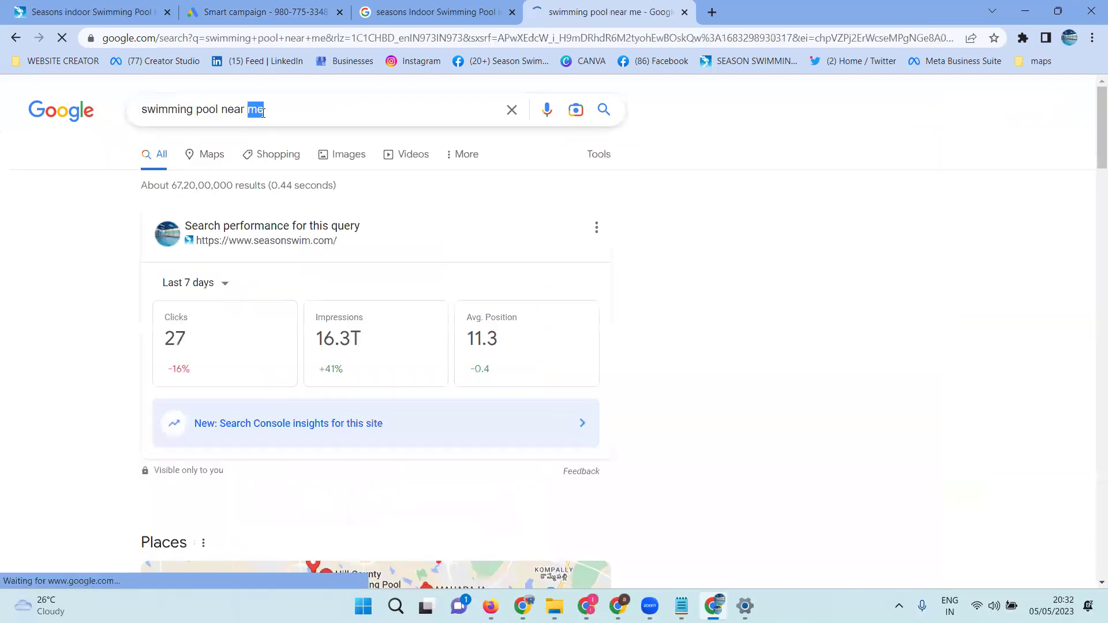
click(390, 13)
click(326, 5)
text(swimming pool near me)
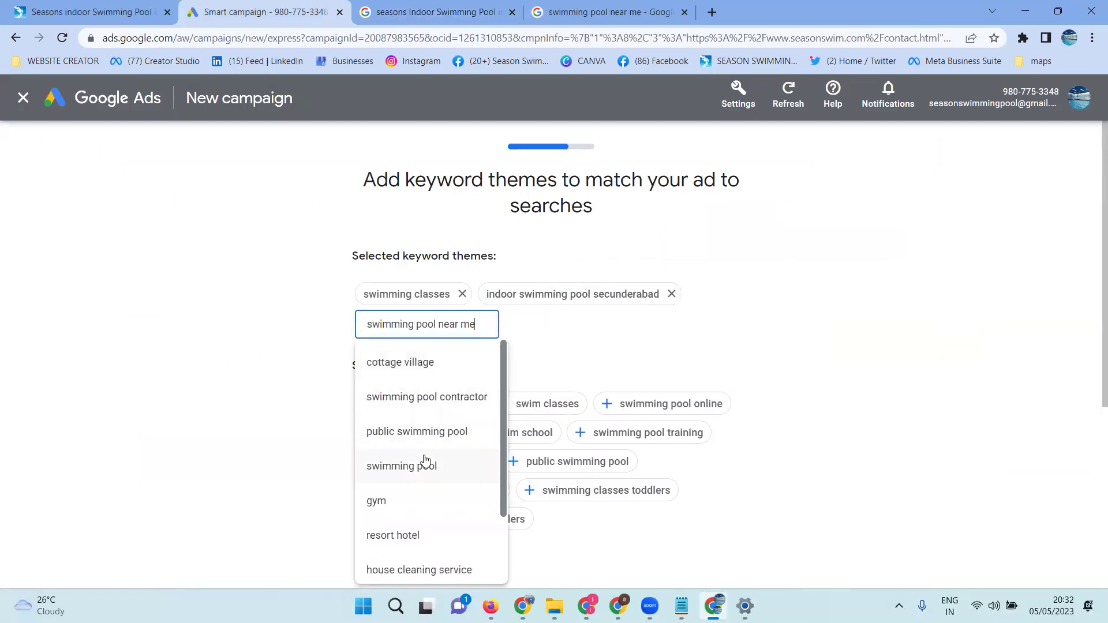
scroll(425, 462, down, 2)
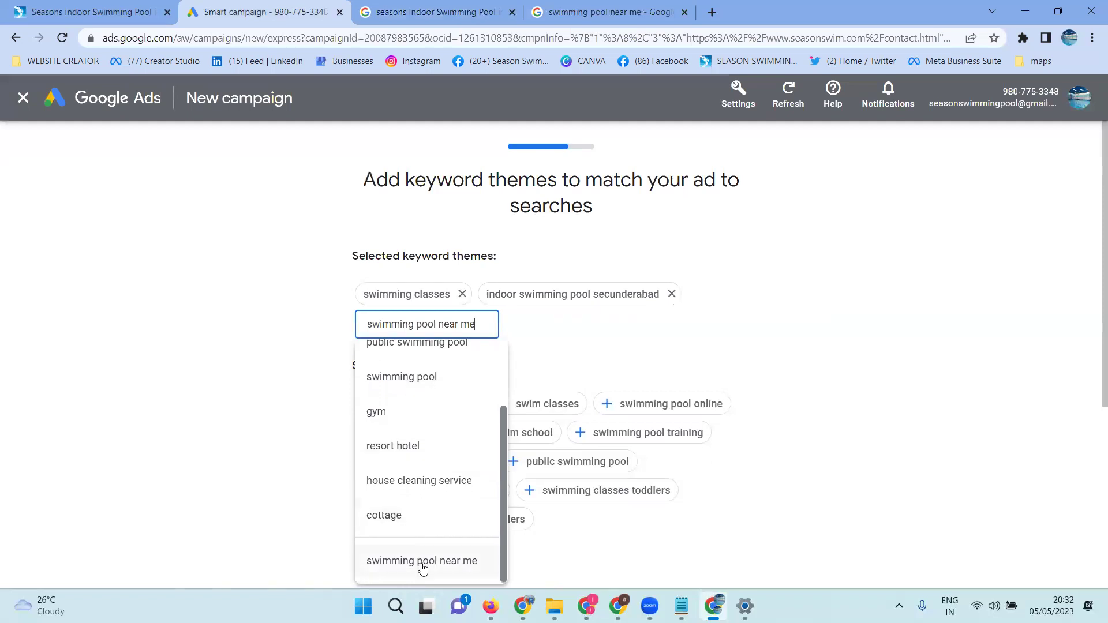
click(423, 561)
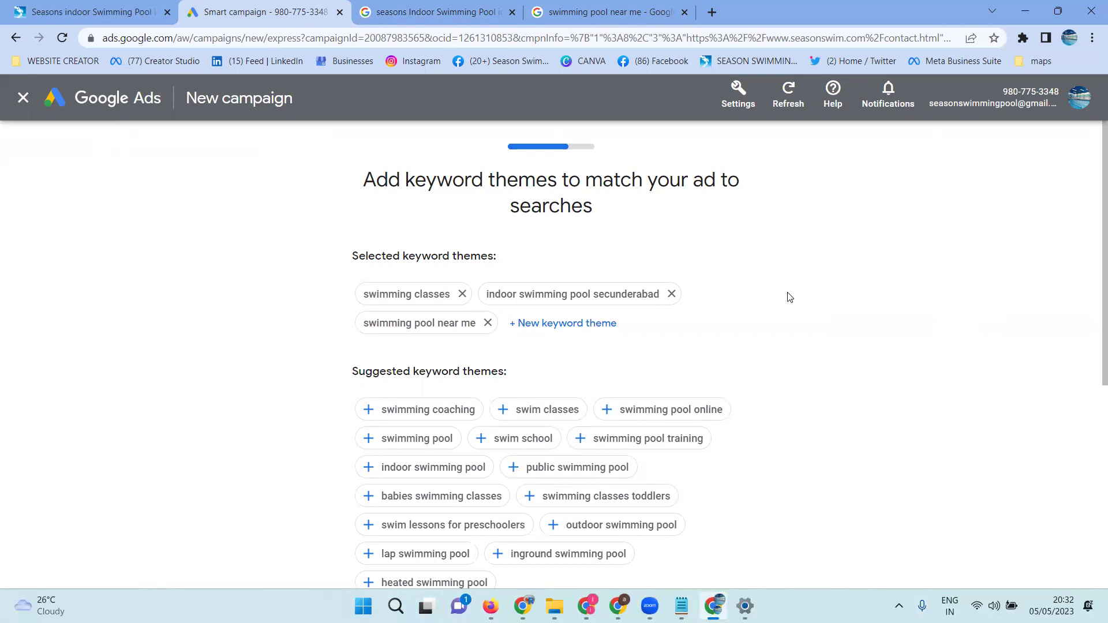
Review the seasons pool profile's Performance chart (5,959 interactions), then close it
click(500, 12)
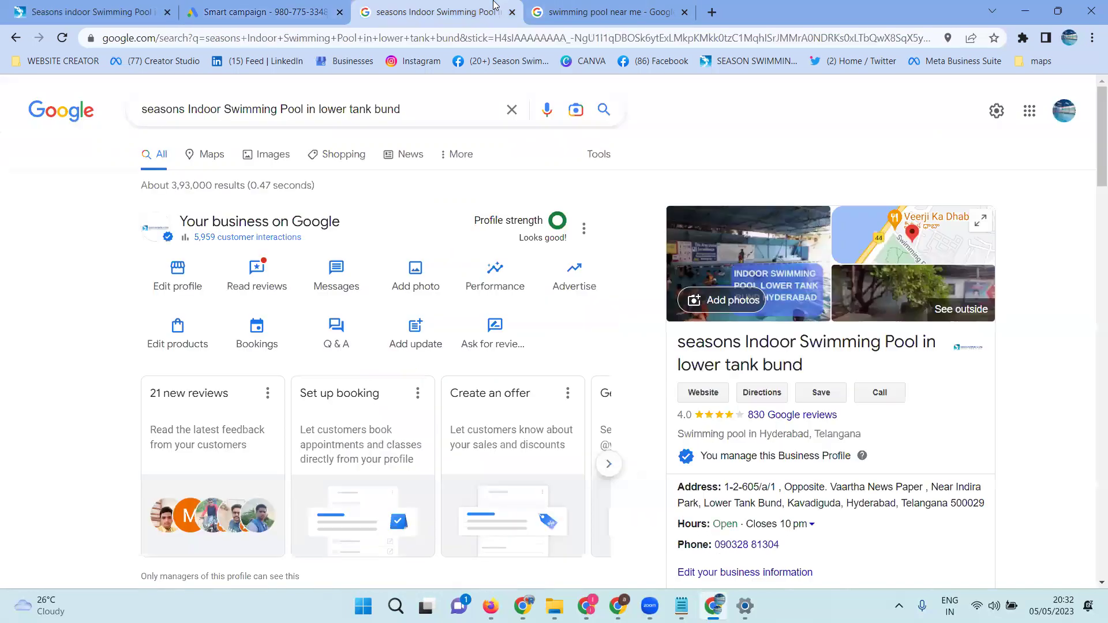
click(500, 288)
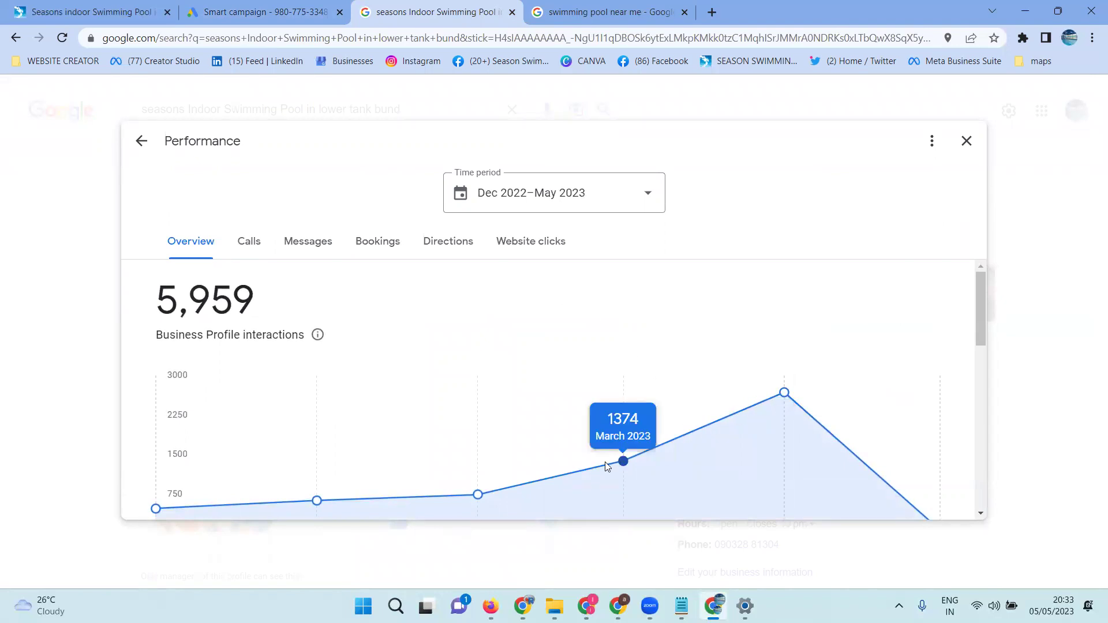
mouse_move(784, 394)
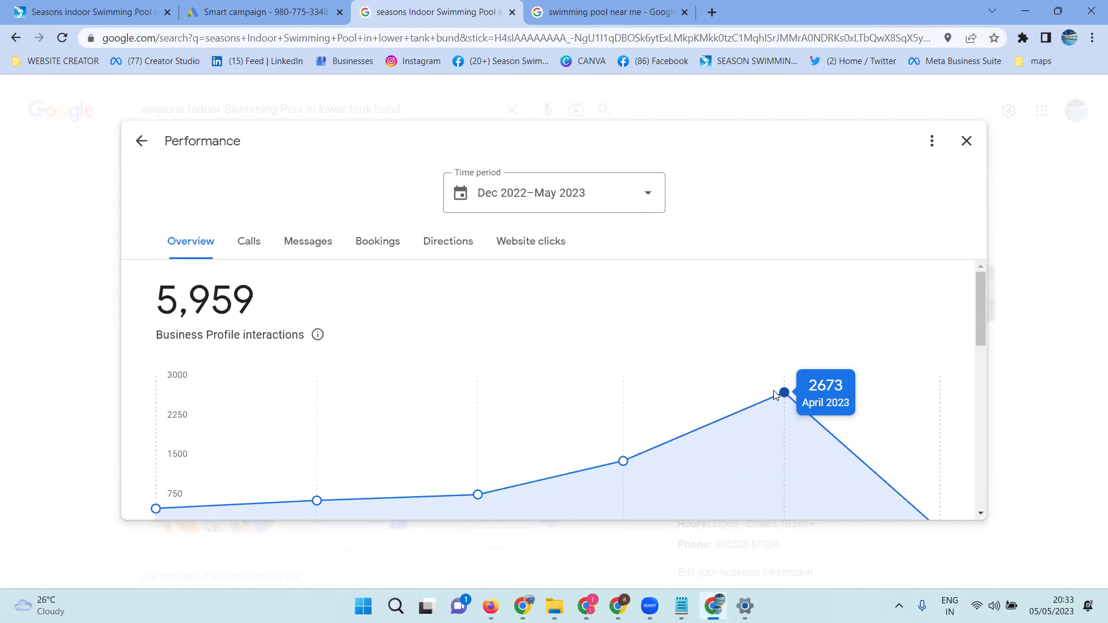
click(967, 140)
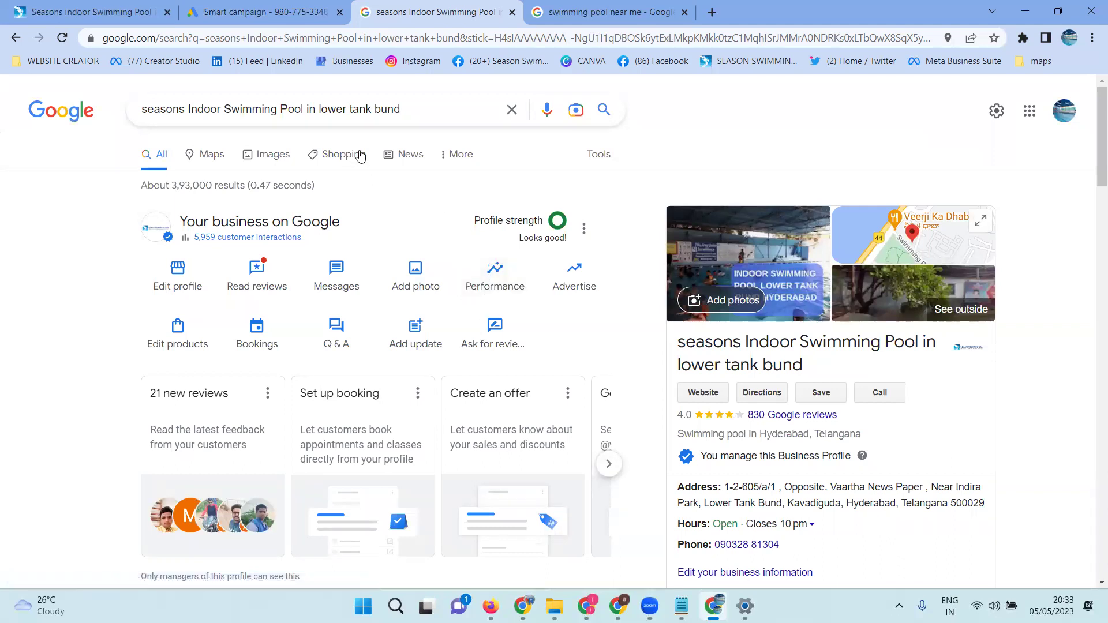
Browse the Maps, campaign and search tabs, selecting 'swimming pool' in the search query
click(211, 156)
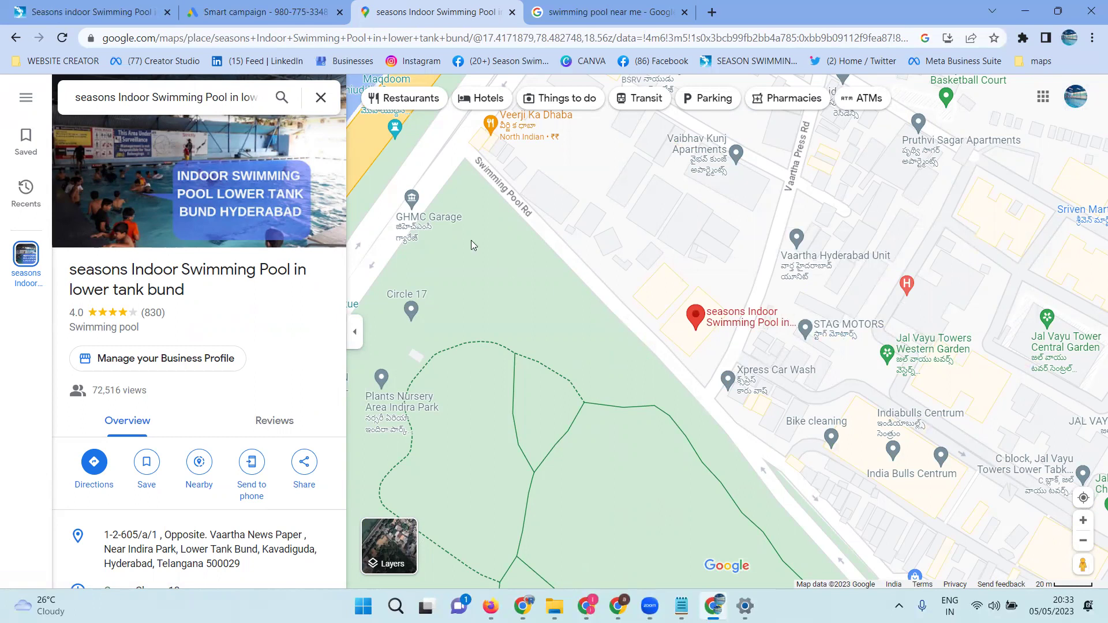
click(284, 10)
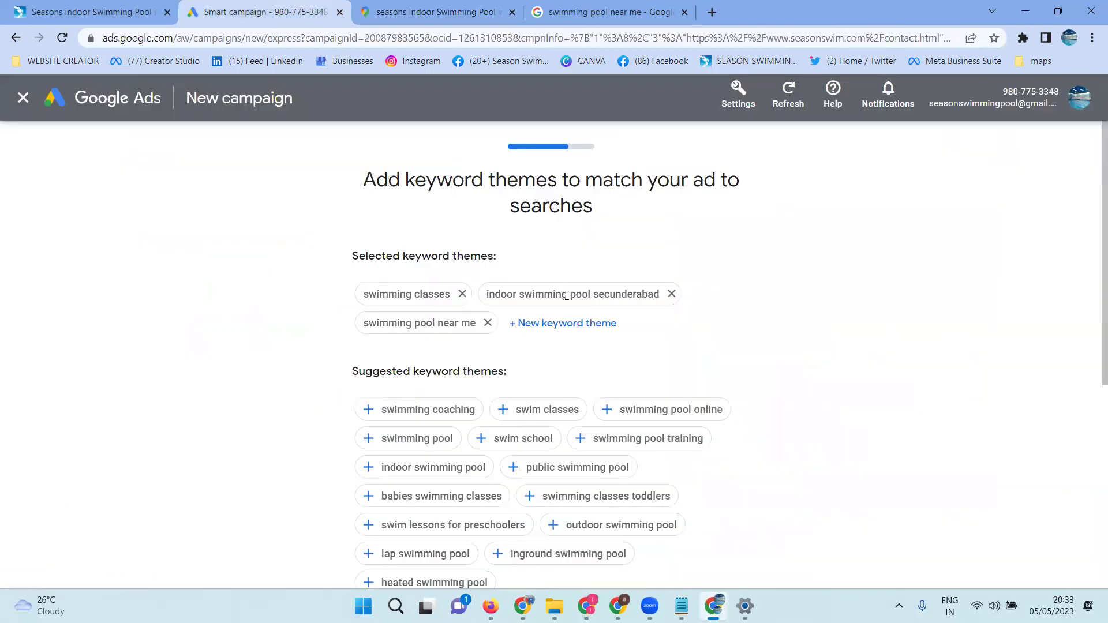
click(567, 12)
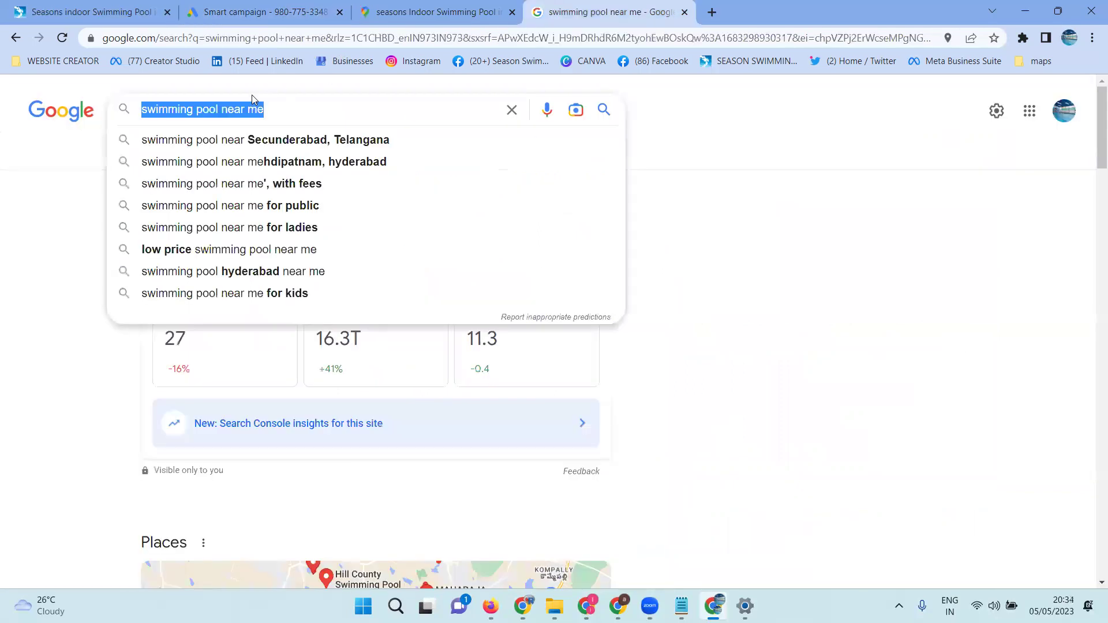
click(218, 109)
drag(221, 109, 141, 111)
key(ctrl+c)
click(388, 9)
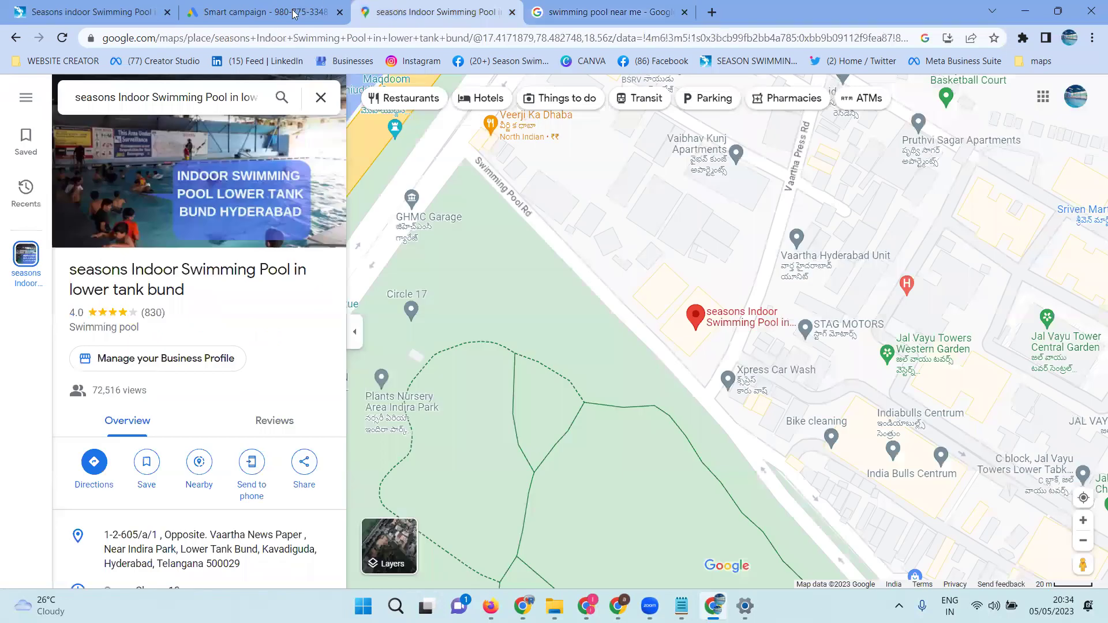
Add 'swimming pool' as a new keyword theme
key(ctrl+shift+Tab)
click(517, 323)
key(ctrl+v)
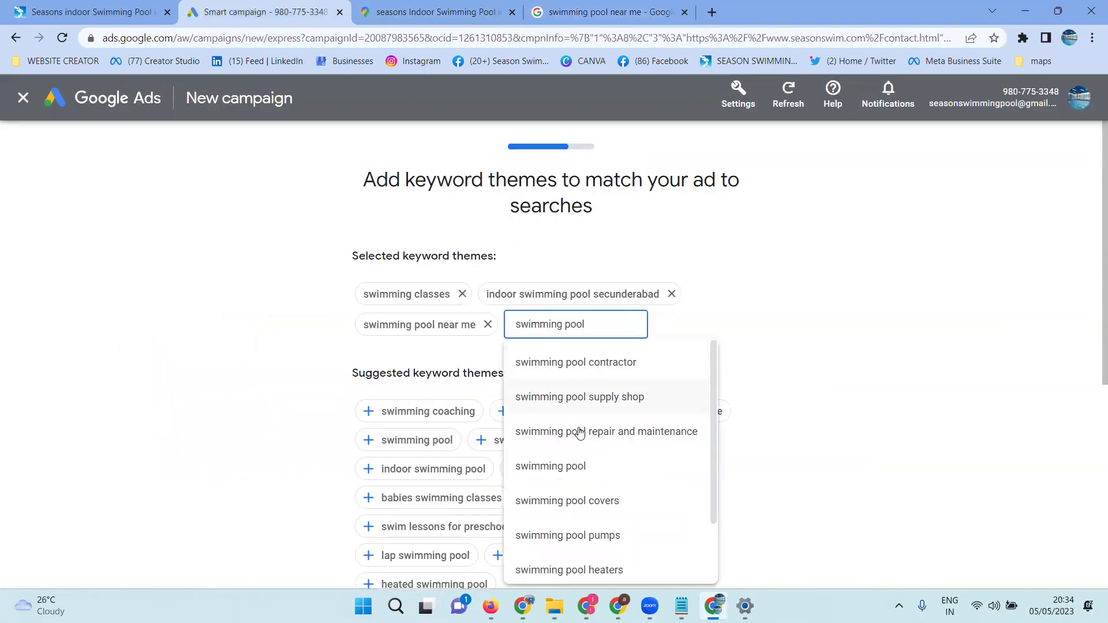
scroll(596, 475, down, 1)
scroll(596, 485, down, 1)
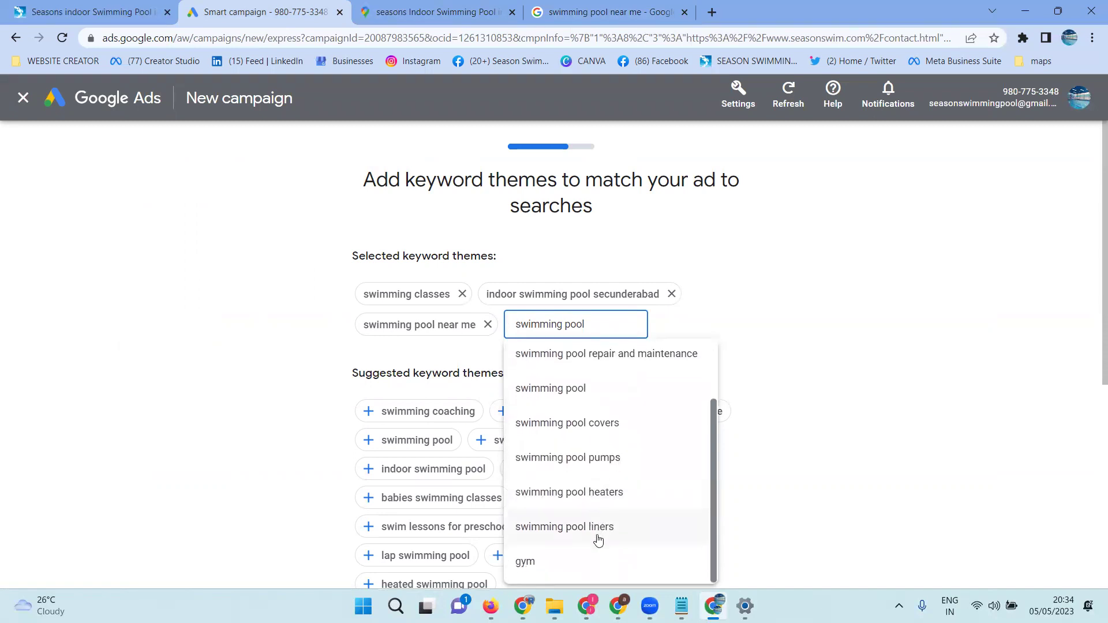
click(604, 391)
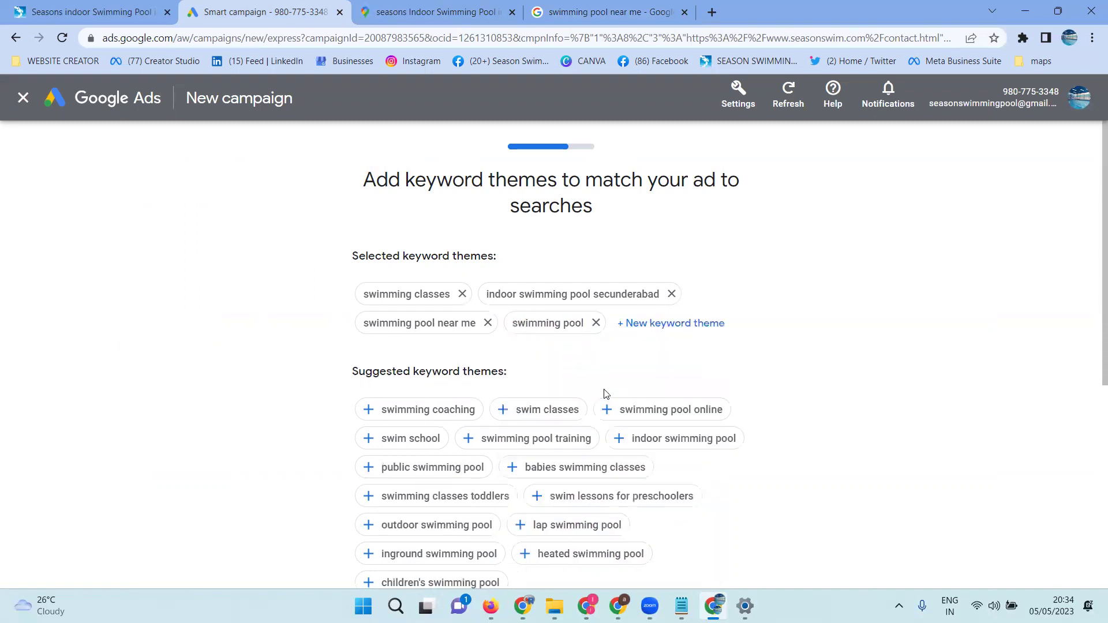
Add 'indoor swimming pool' as a theme, removing the mistaken 'swimming pool contractor' chip
click(649, 332)
text(i)
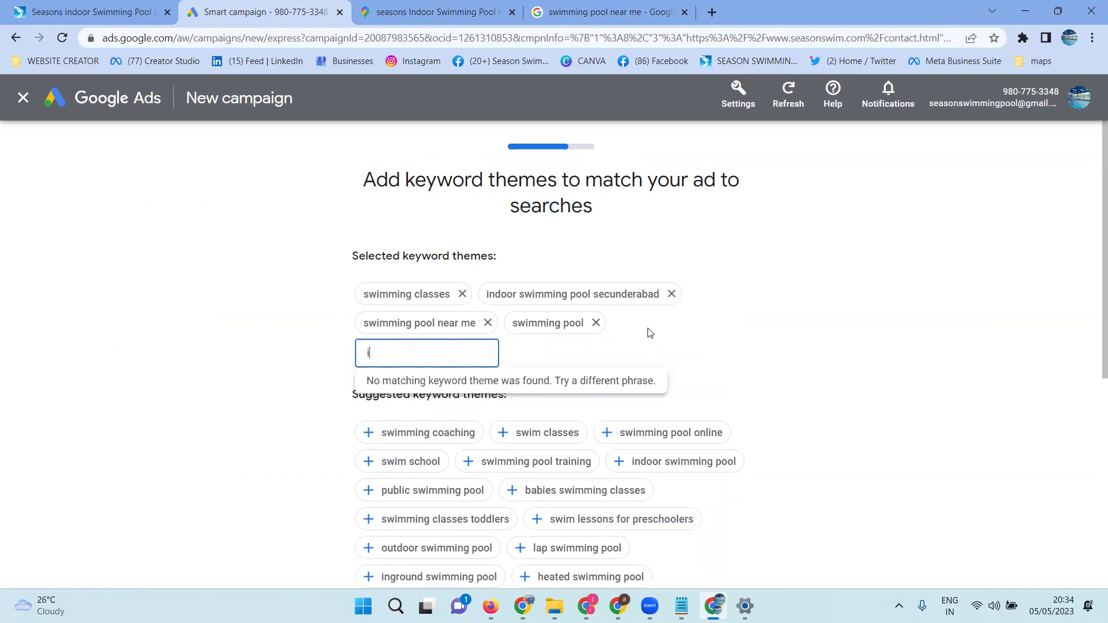
text(ndoor swimming pool)
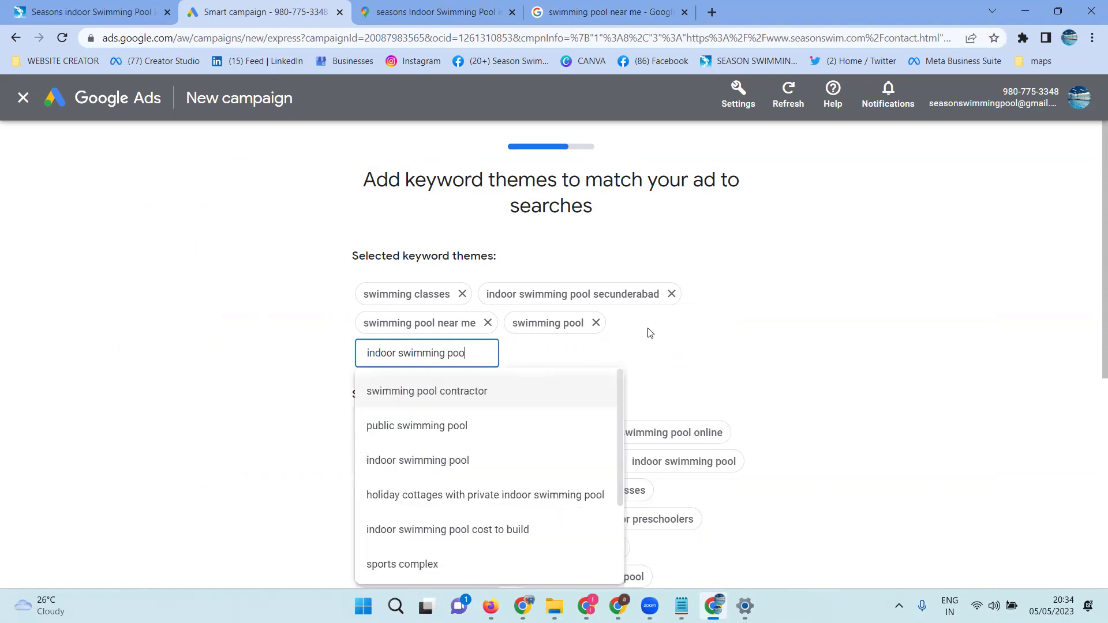
key(Return)
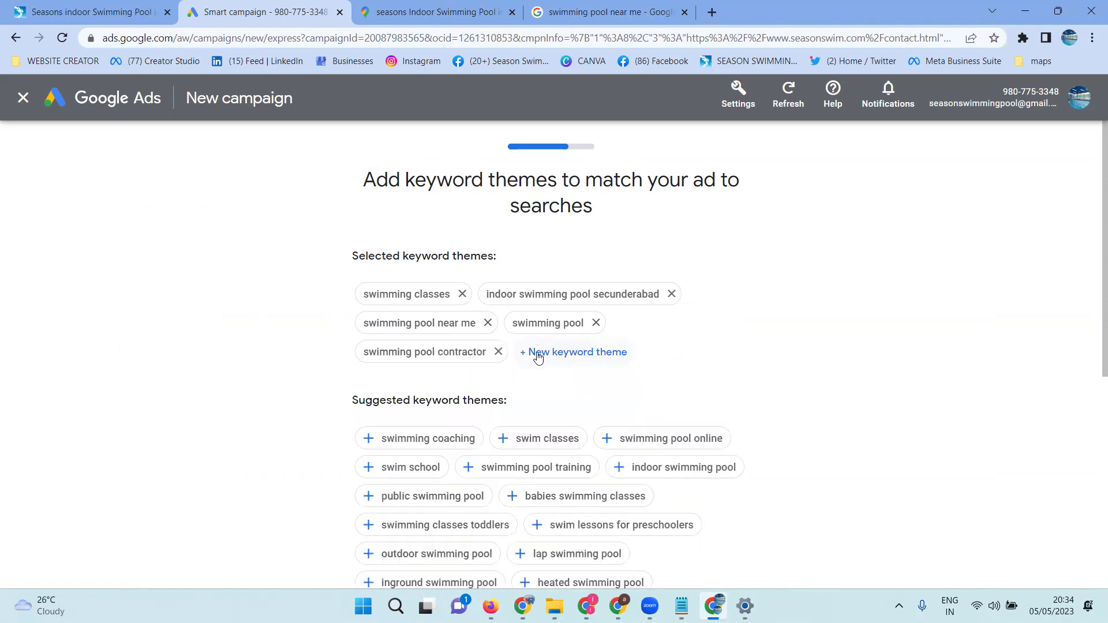
click(498, 352)
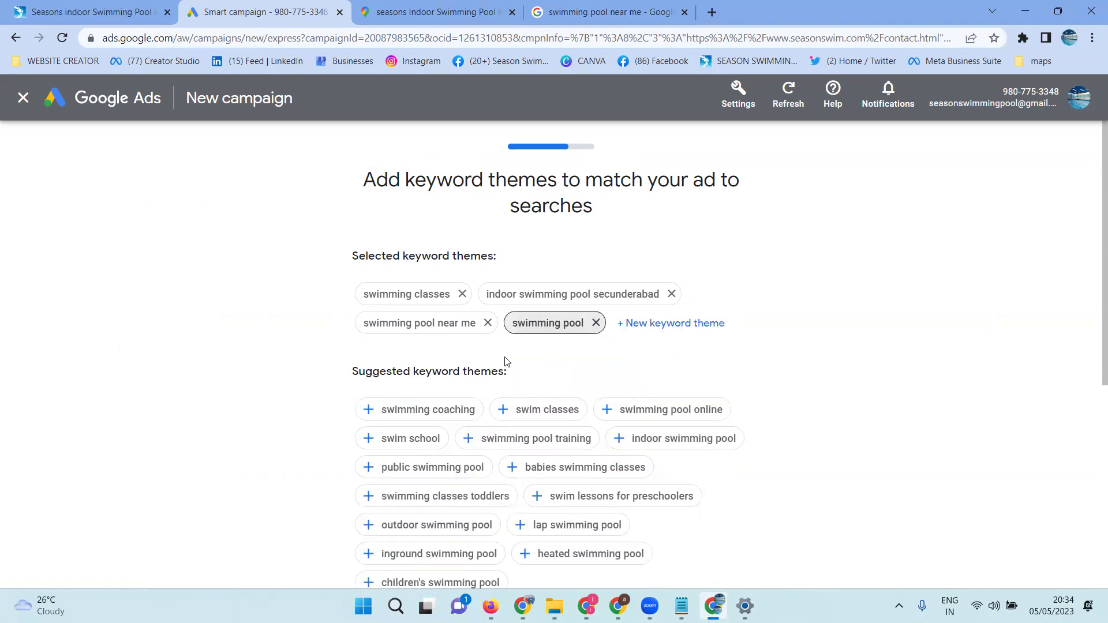
click(651, 330)
text(indoor swimming pool)
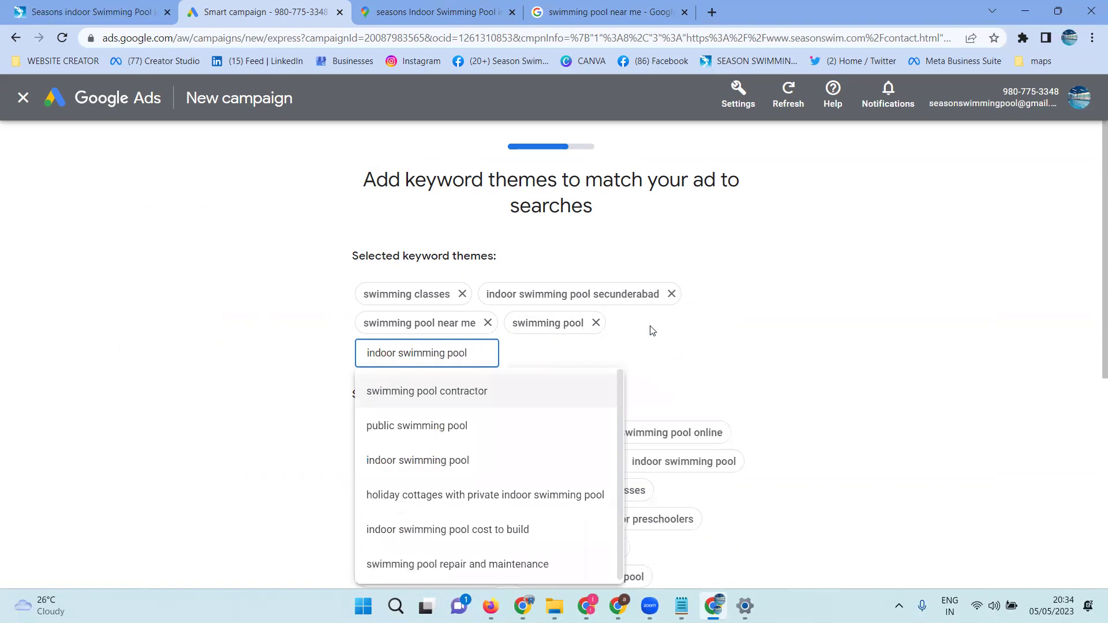
click(446, 459)
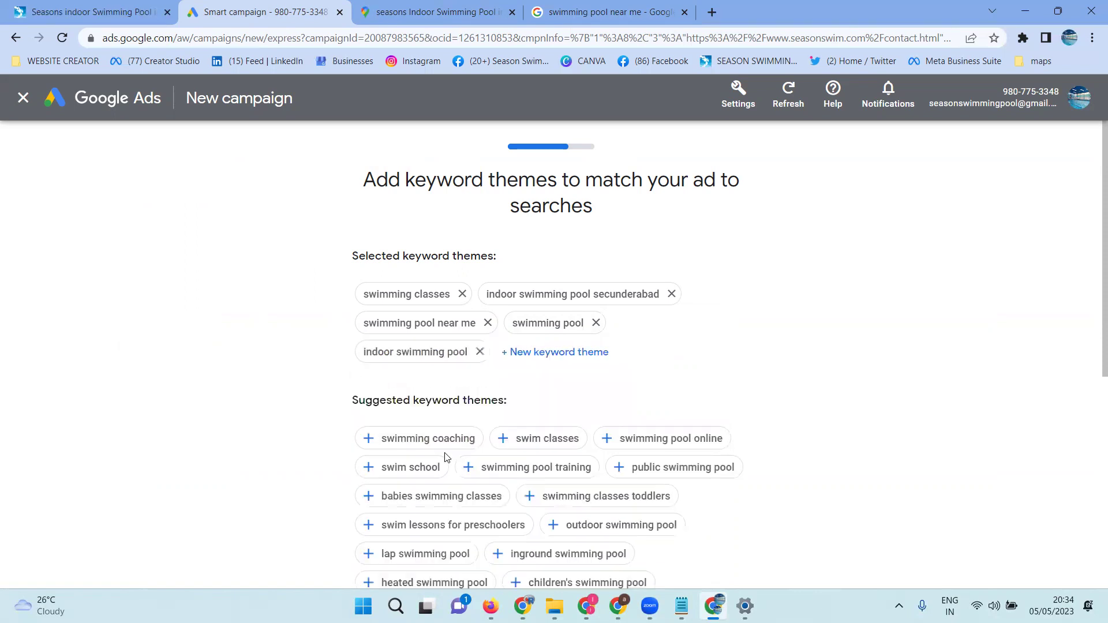
Open the 'indoor swimming pool secunderabad' results in Maps and view the seasons pool listing
click(569, 11)
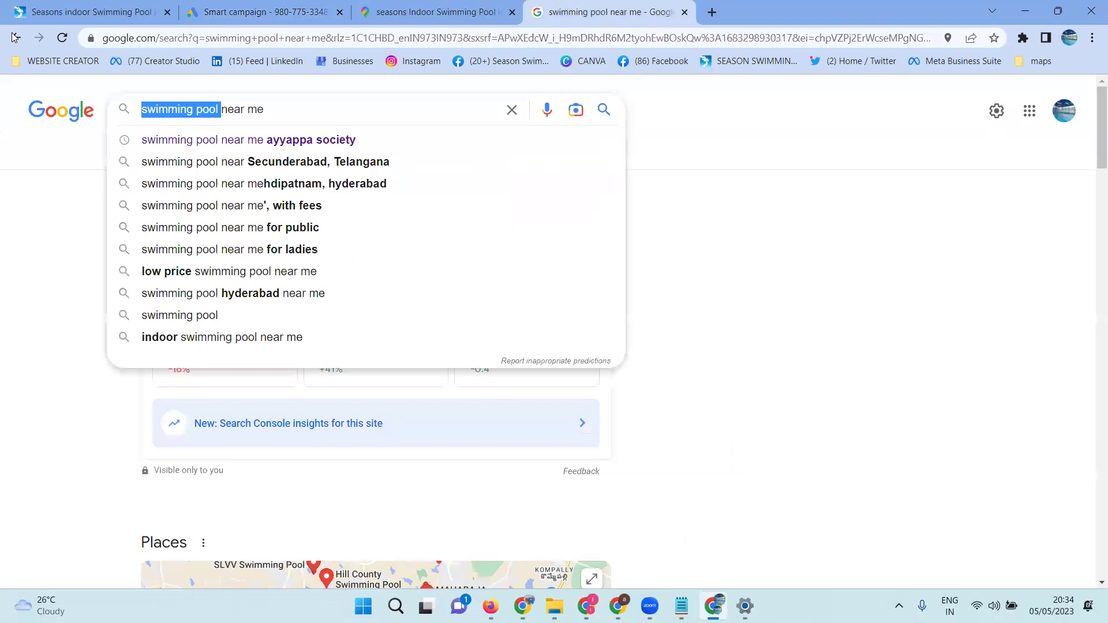
click(15, 38)
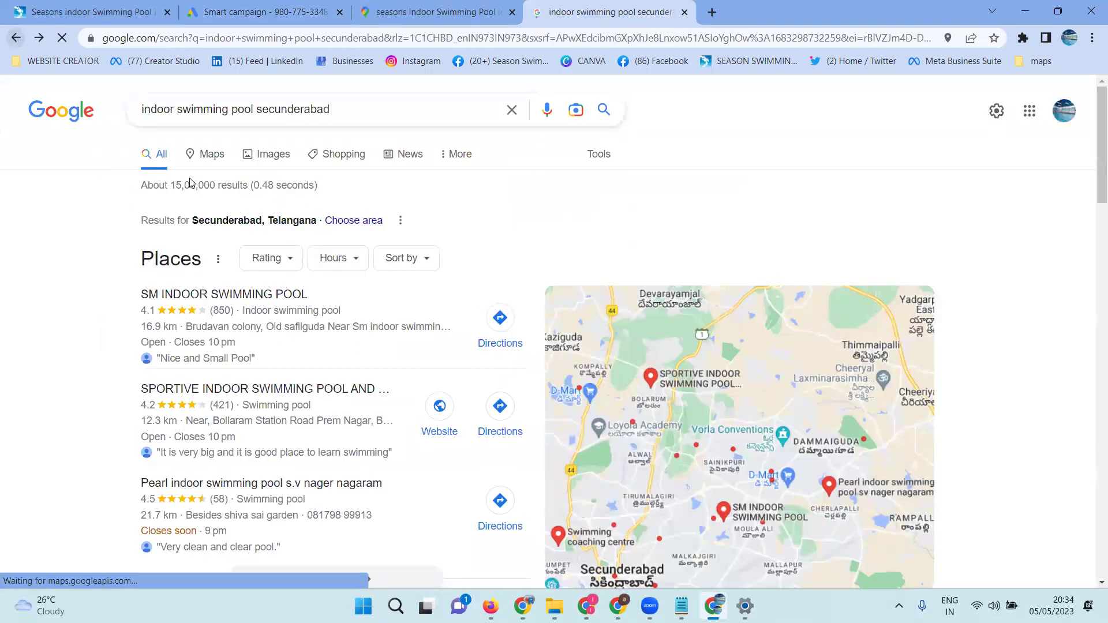
click(209, 155)
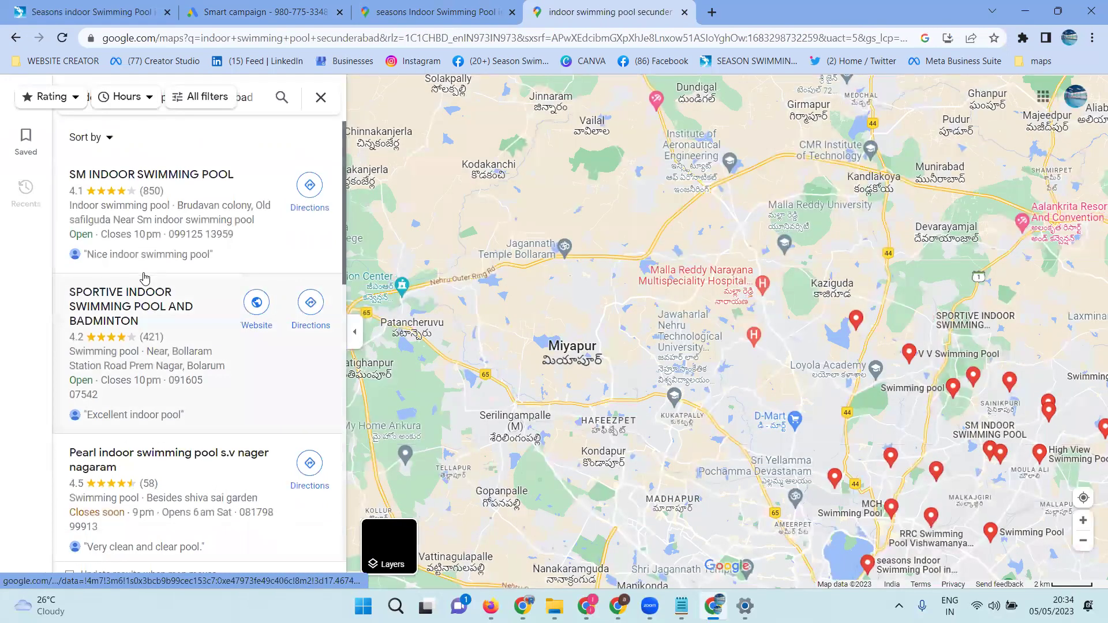
scroll(138, 308, down, 3)
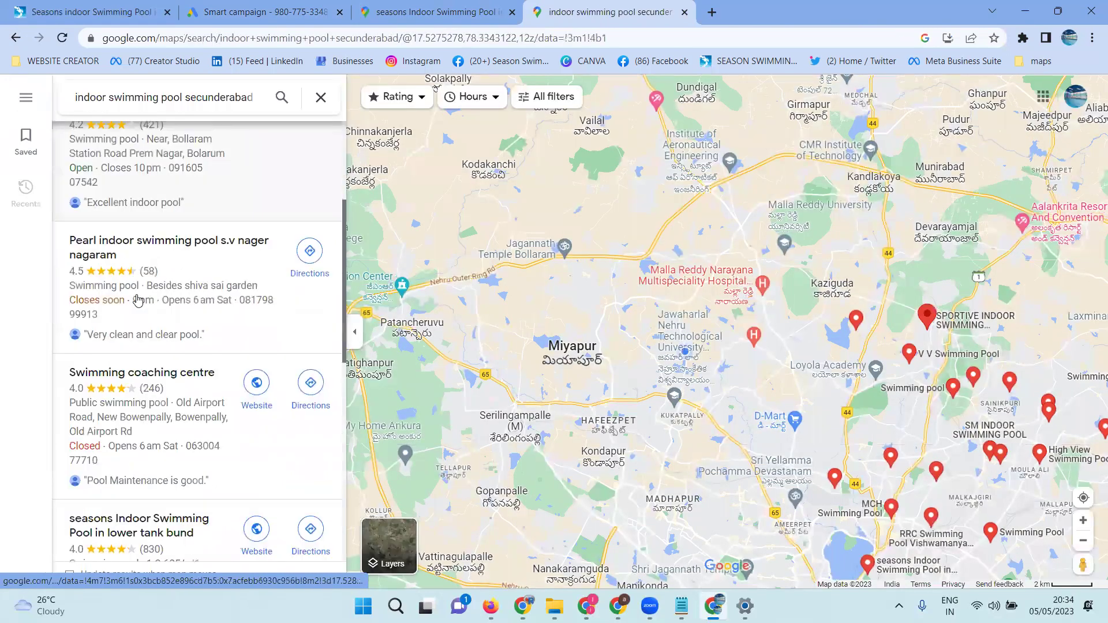
scroll(136, 307, down, 2)
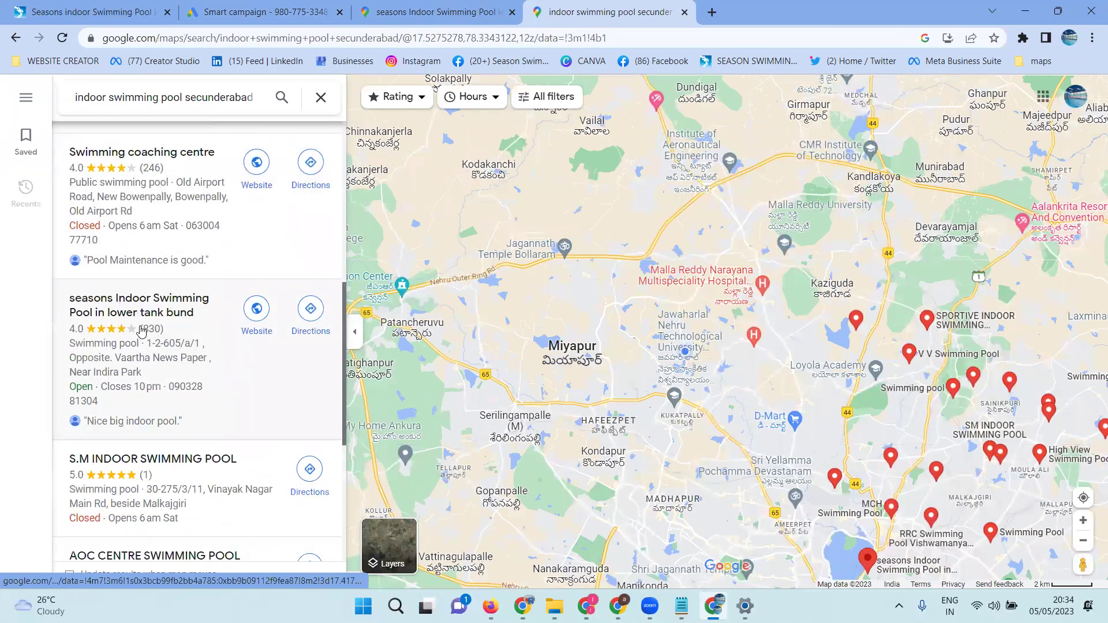
click(141, 331)
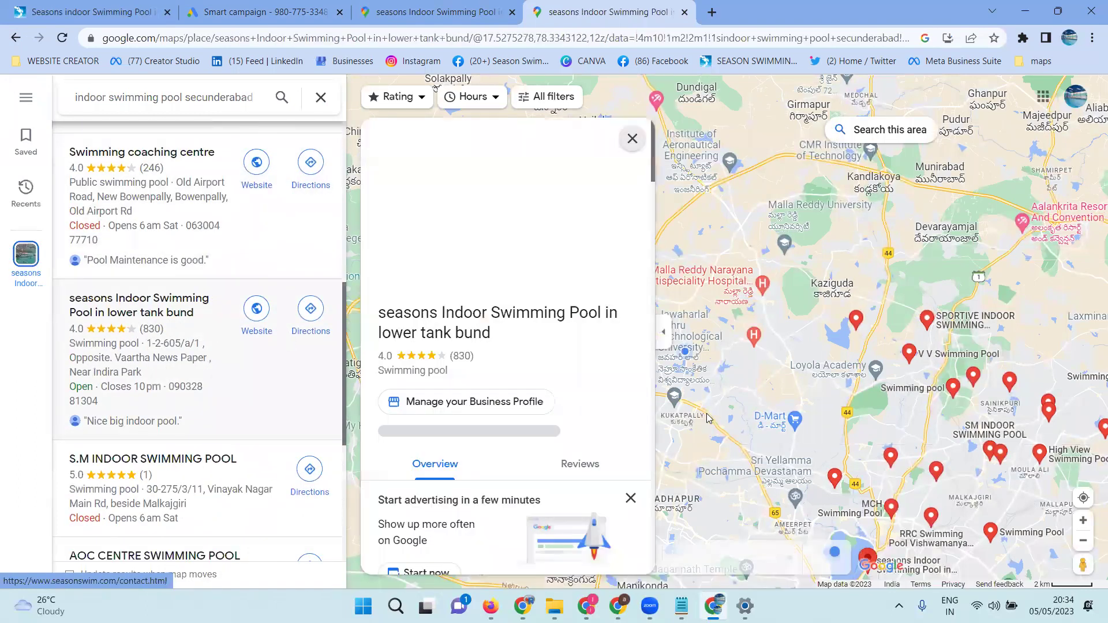
click(416, 10)
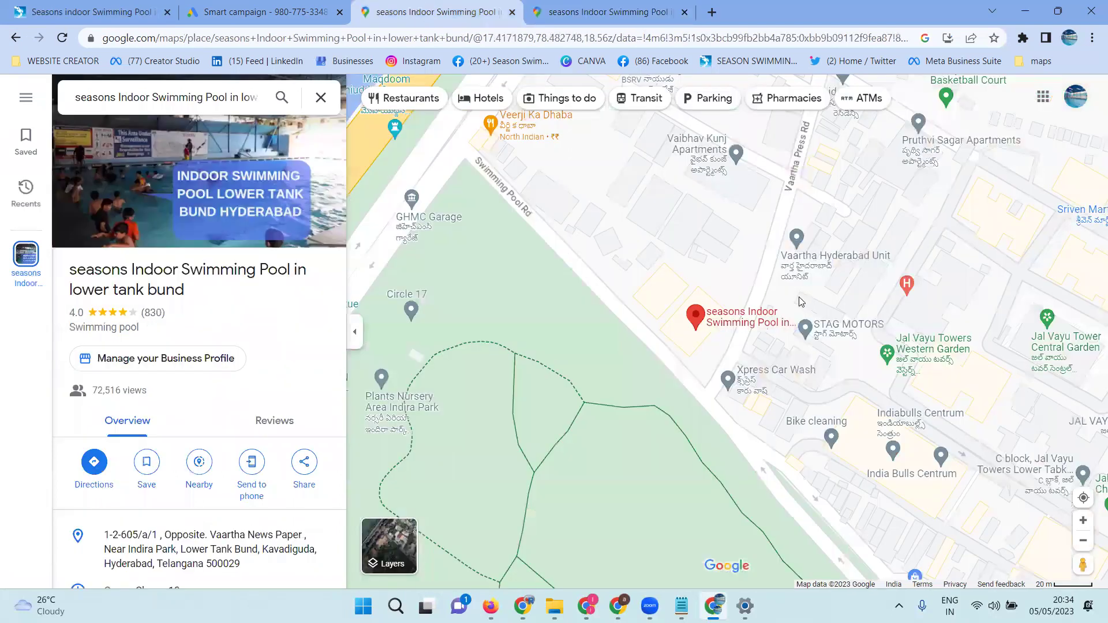
scroll(802, 303, down, 2)
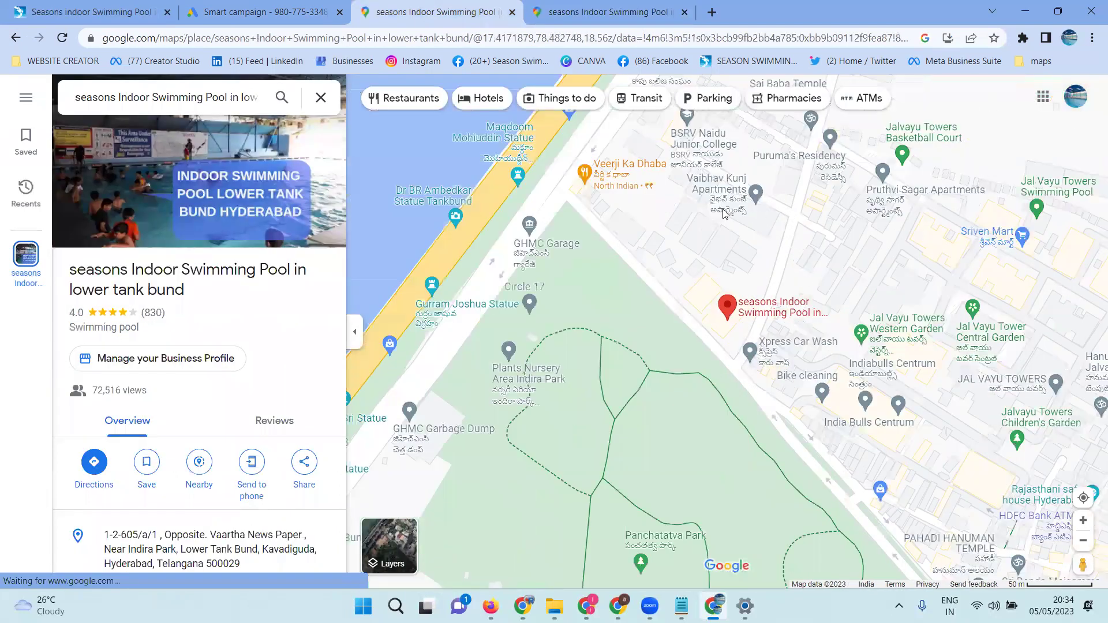
scroll(728, 214, down, 1)
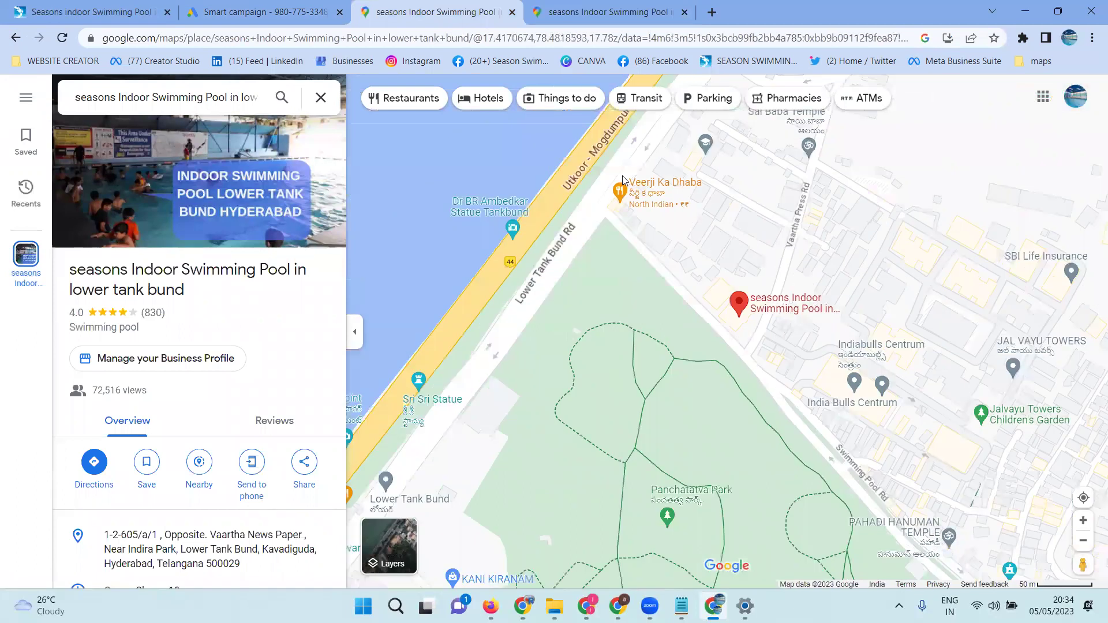
scroll(773, 280, down, 1)
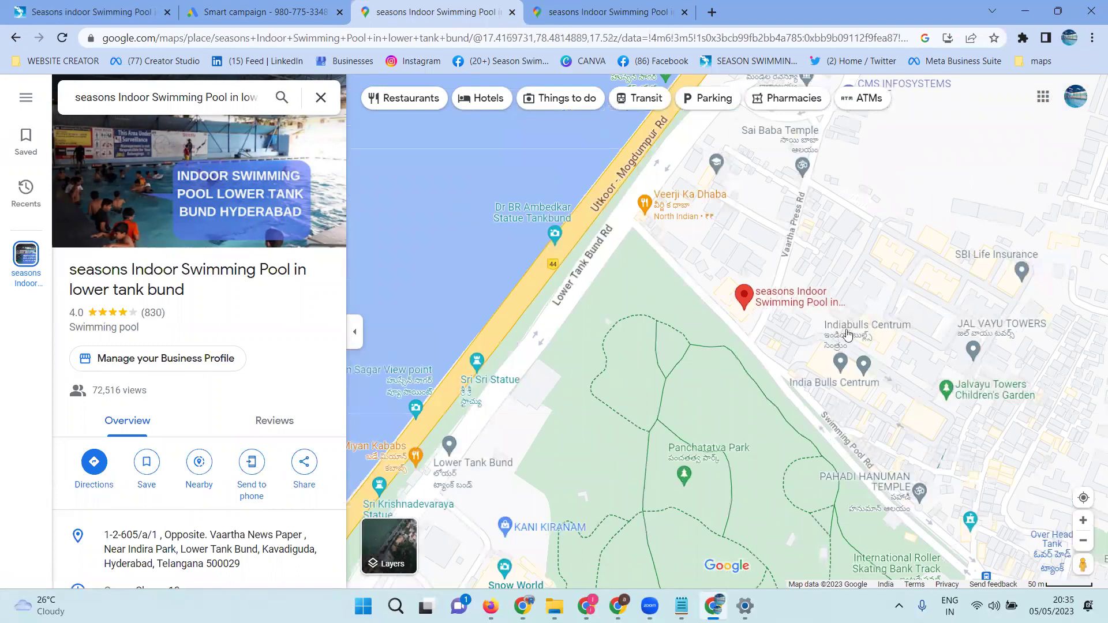
scroll(850, 326, down, 1)
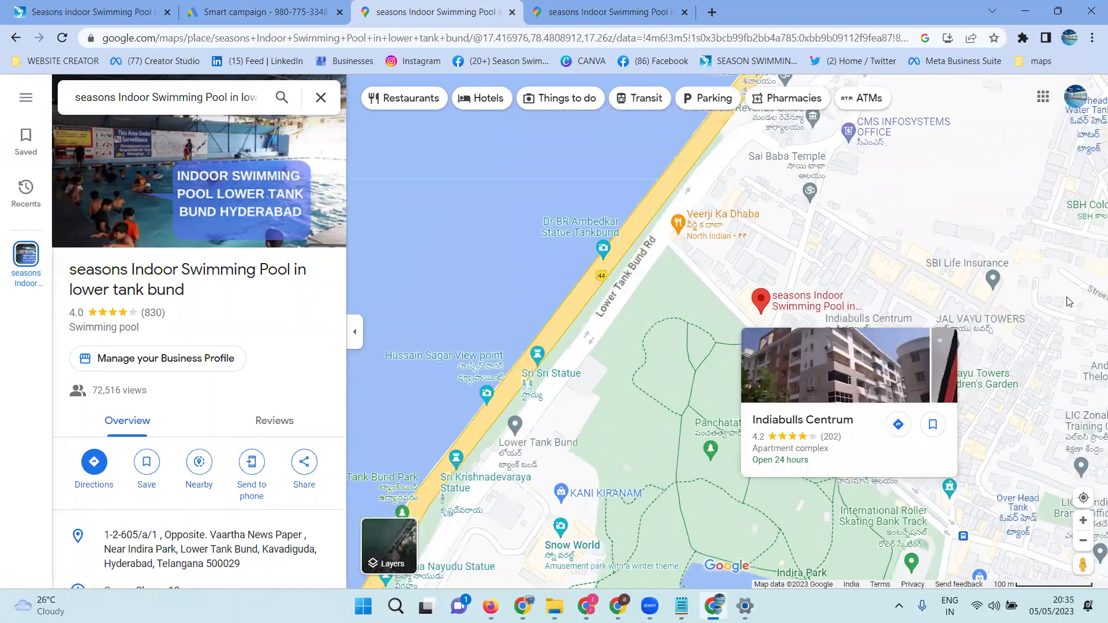
scroll(1022, 305, down, 1)
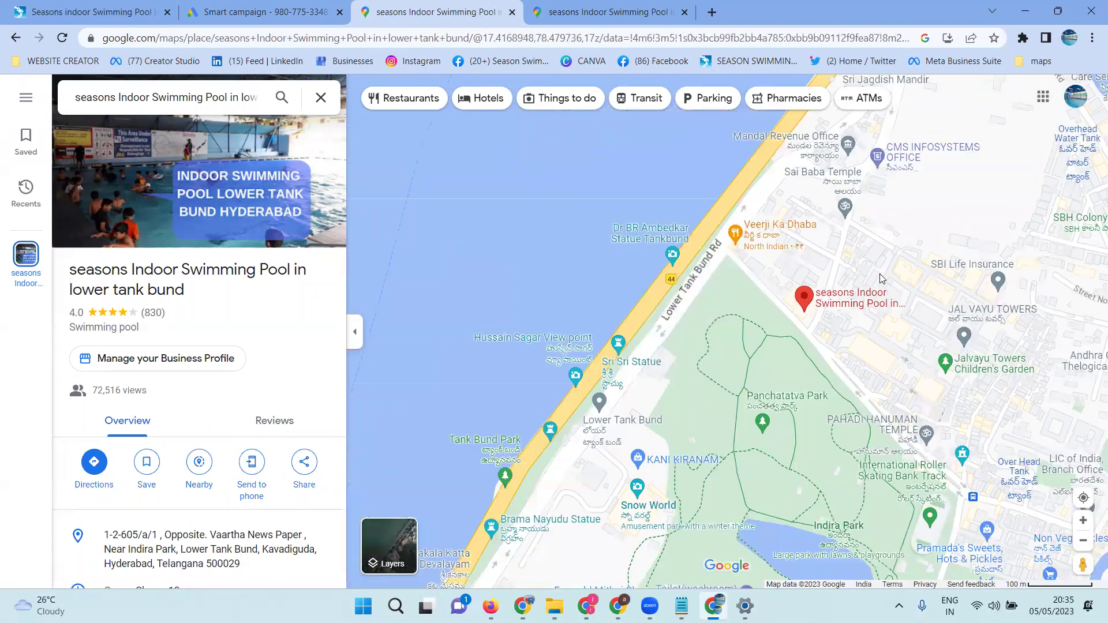
click(572, 11)
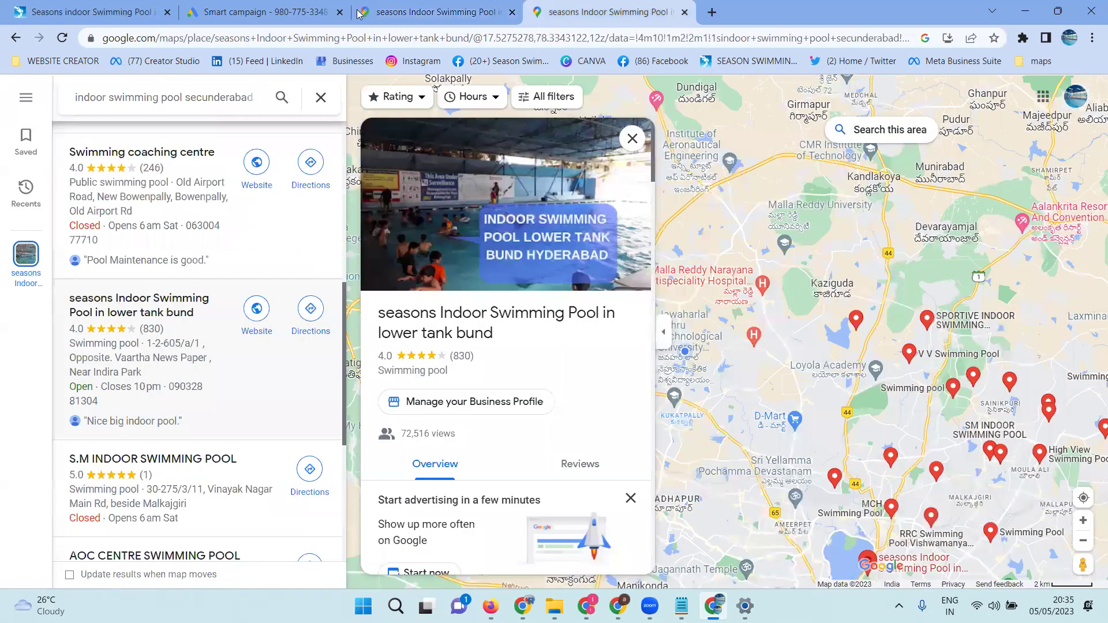
Search Google for 'indoor swimming pool rtc cross road' and select the full query text
click(16, 40)
click(15, 39)
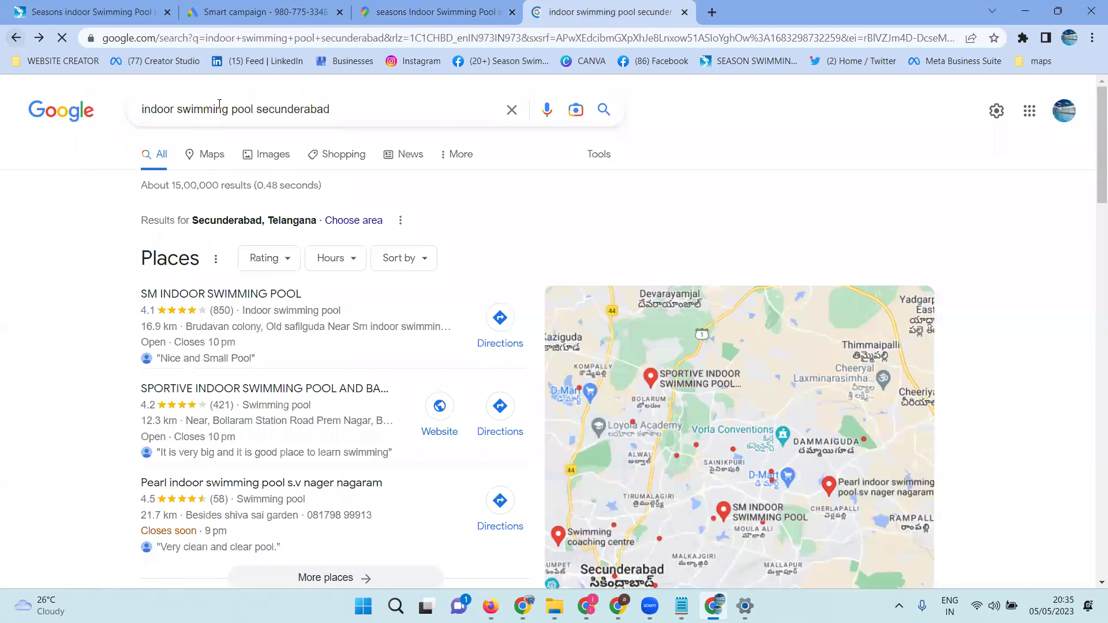
double_click(266, 110)
text(r)
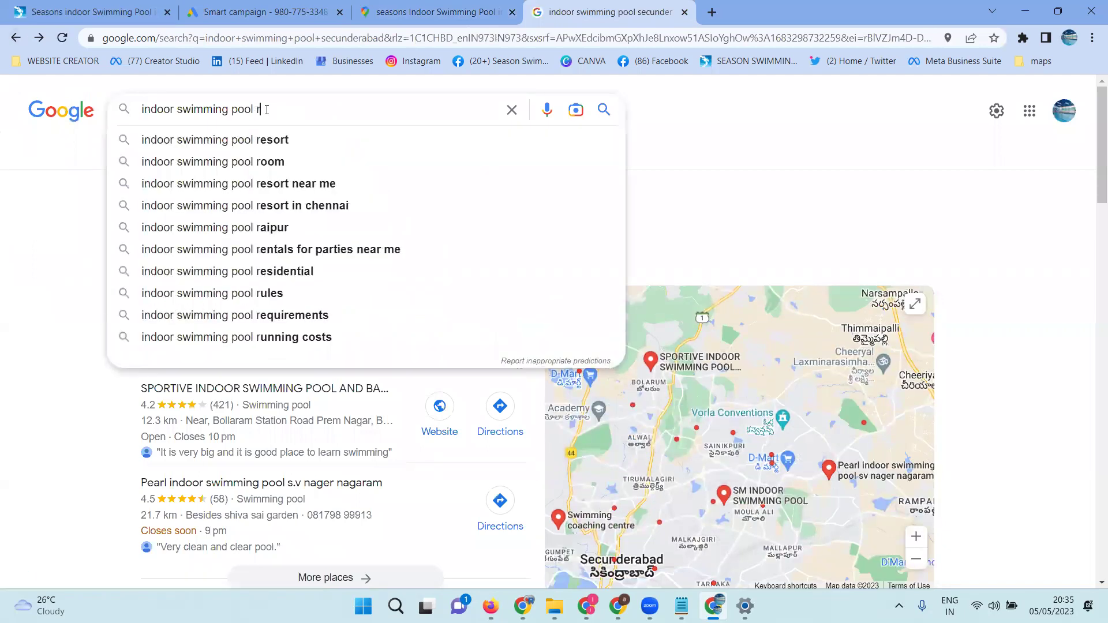
text(ts cross road)
key(Return)
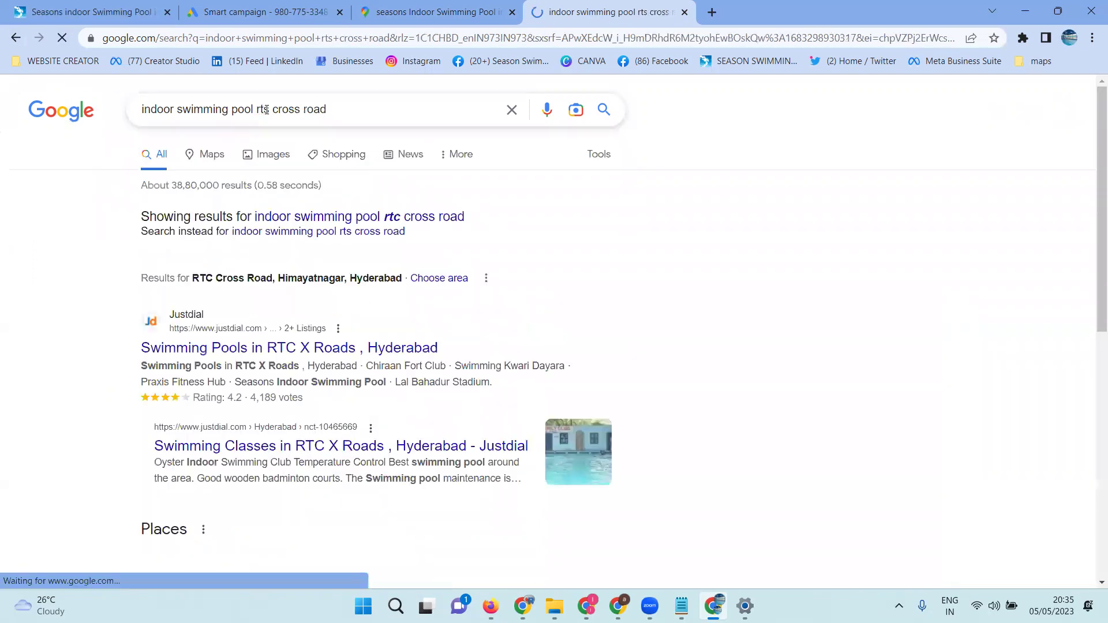
double_click(285, 110)
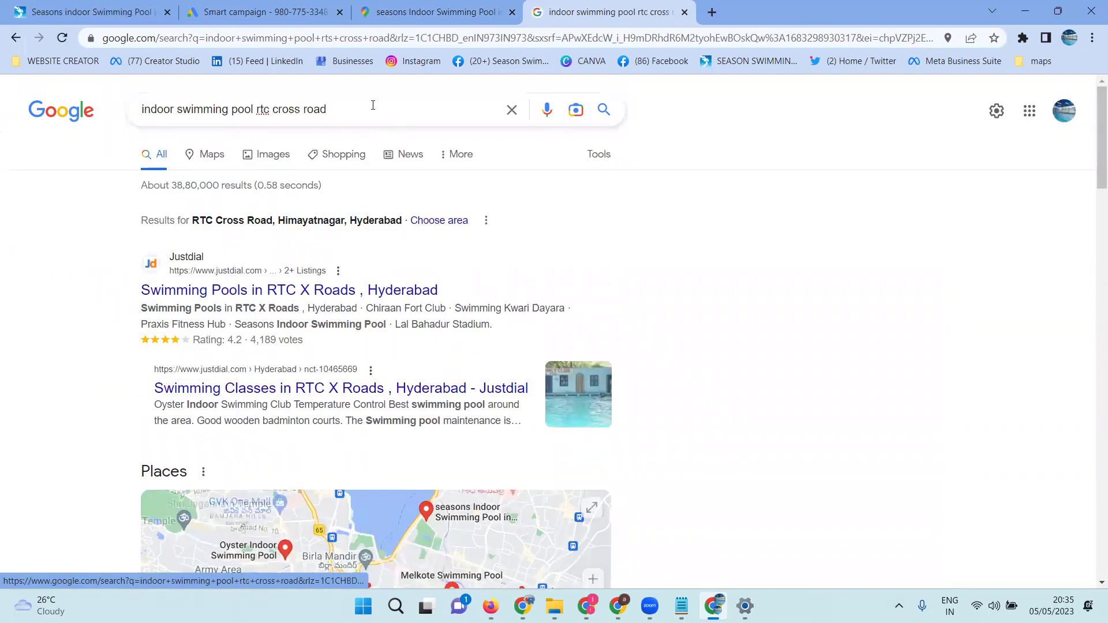
triple_click(372, 109)
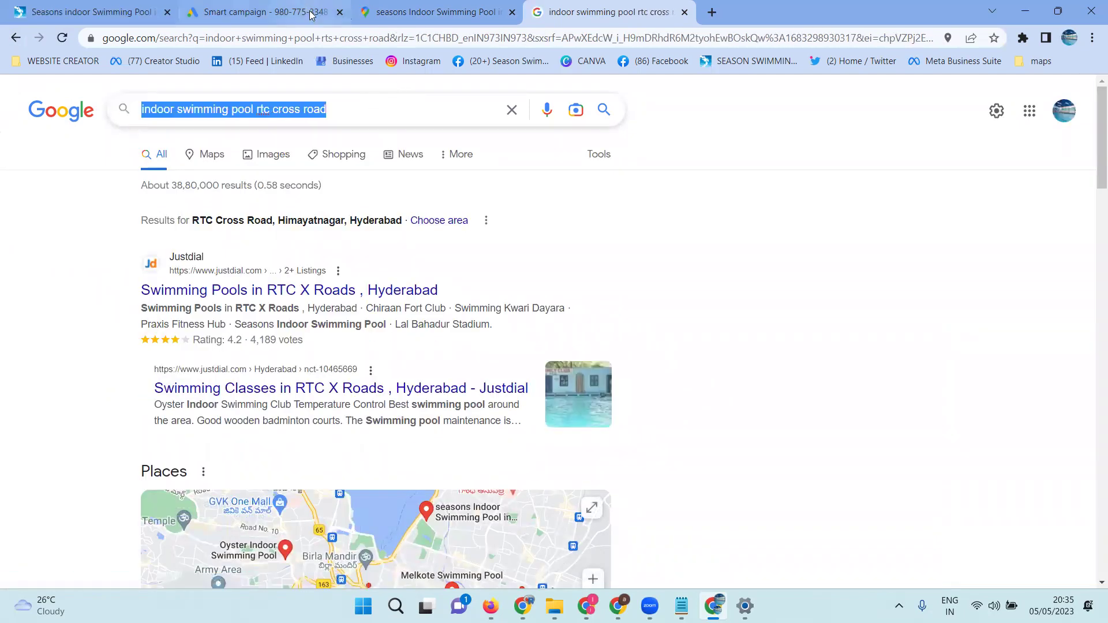
Paste 'indoor swimming pool rtc cross road' into the Smart campaign as a new keyword theme
click(268, 12)
click(545, 351)
key(ctrl+v)
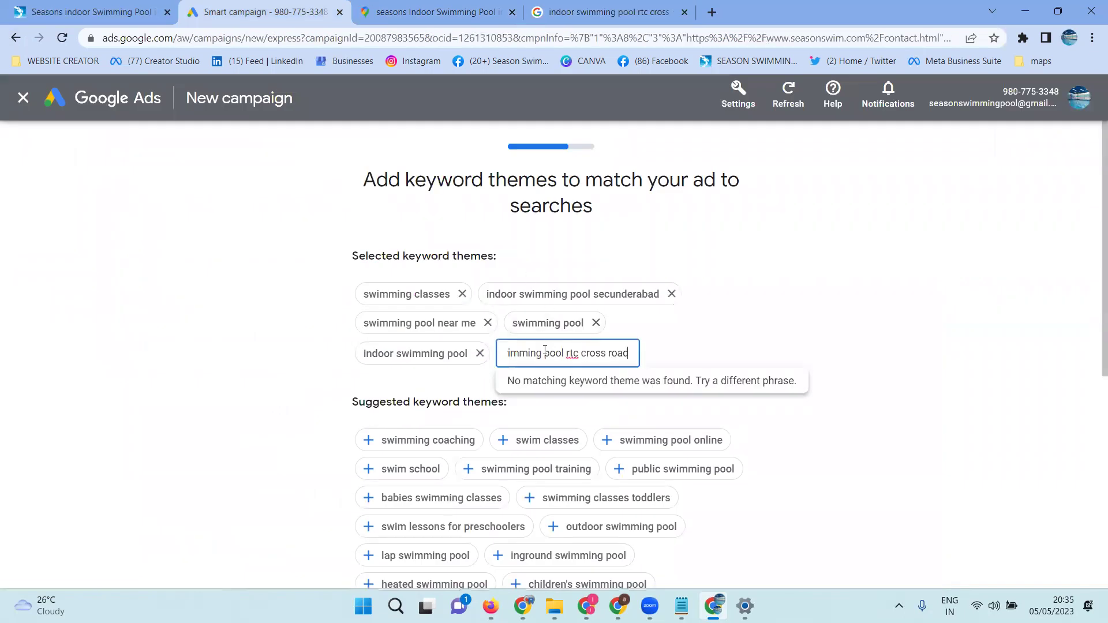
click(559, 388)
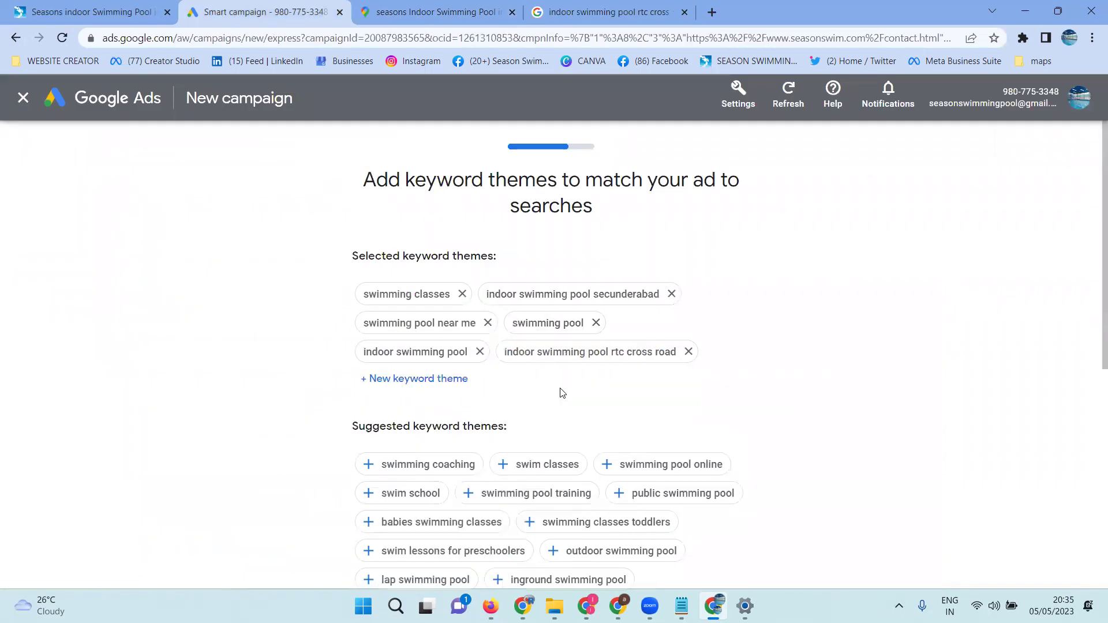
Add 'swimming lessons' and 'swimming class' as keyword themes from the suggestions
click(426, 379)
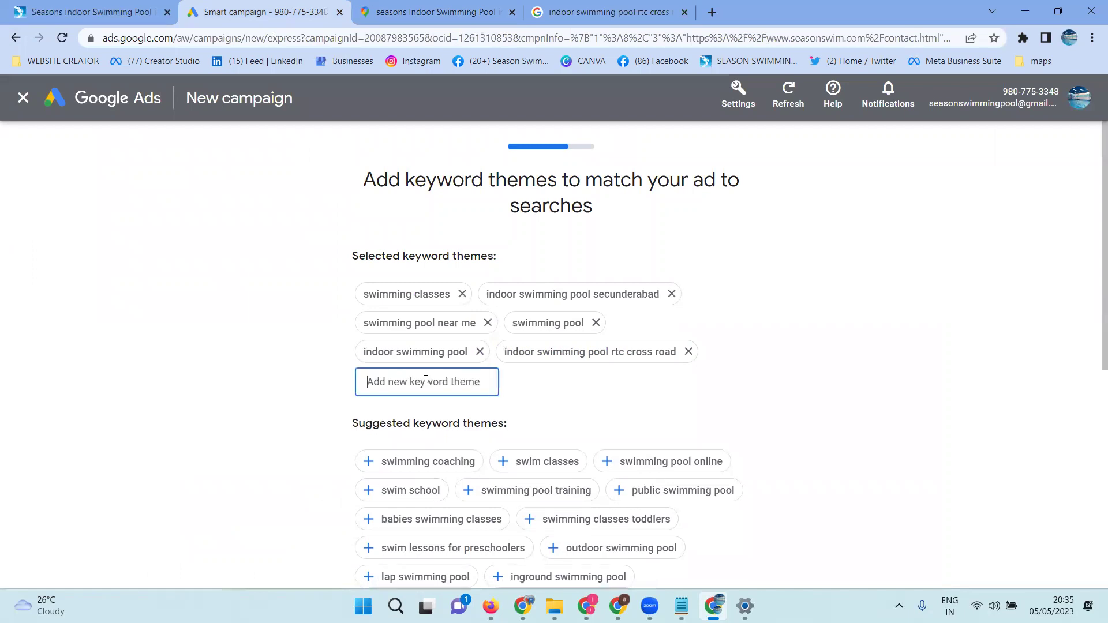
text(swimming)
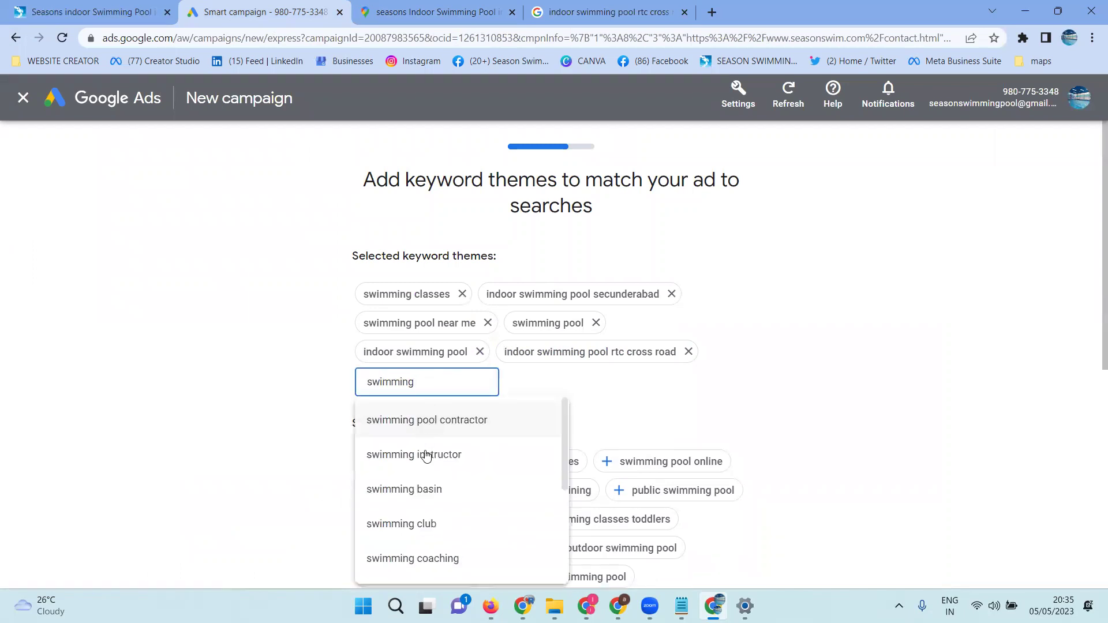
scroll(424, 495, down, 1)
scroll(425, 494, down, 3)
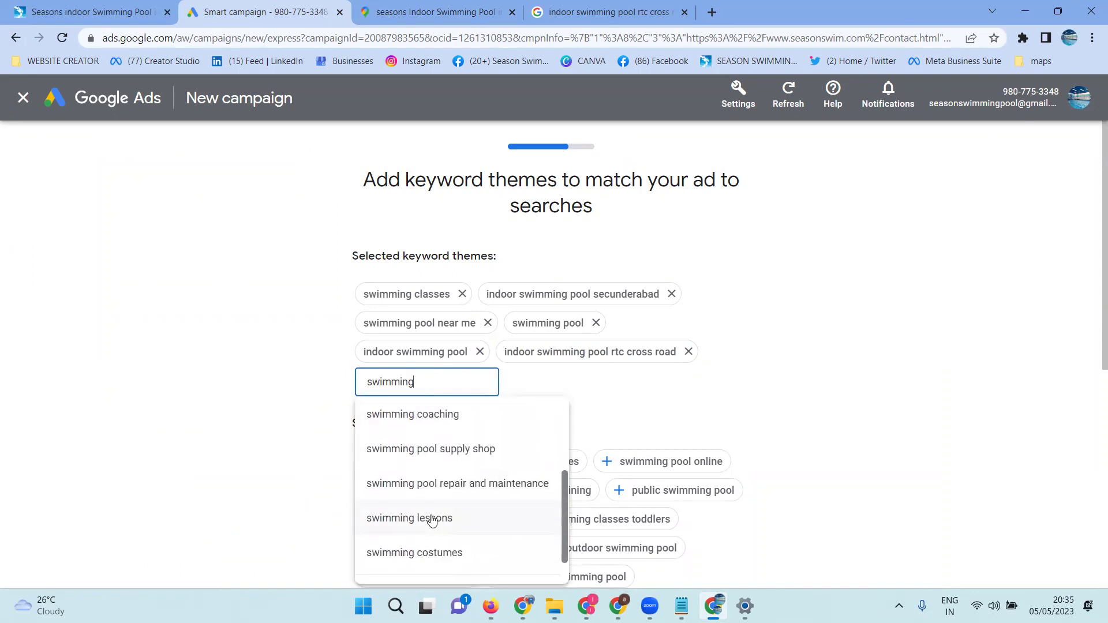
scroll(436, 498, down, 1)
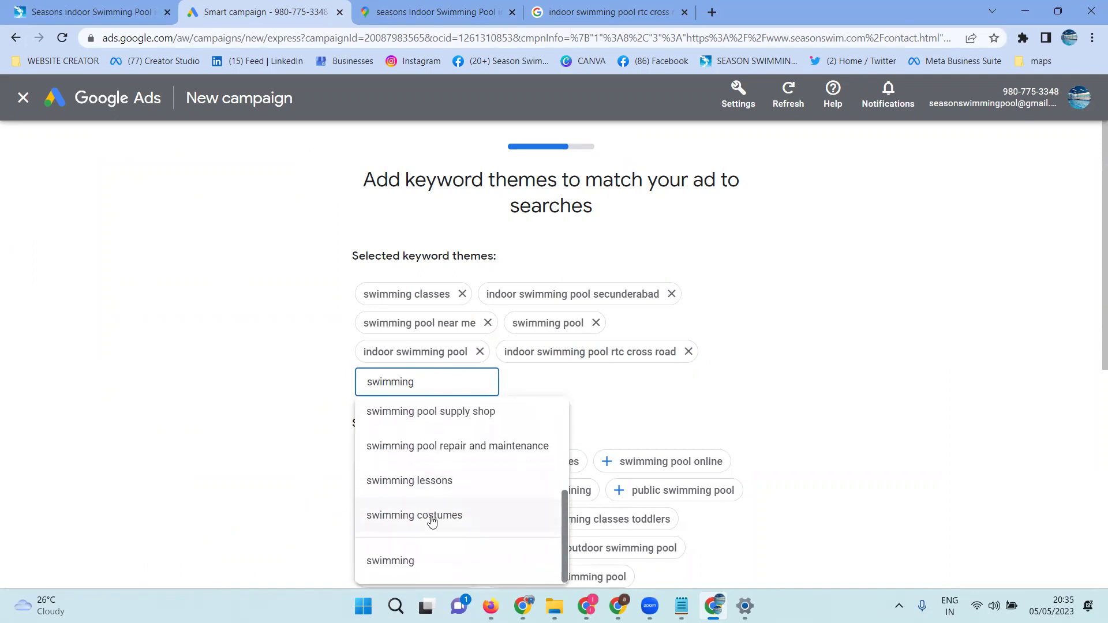
click(438, 483)
click(511, 381)
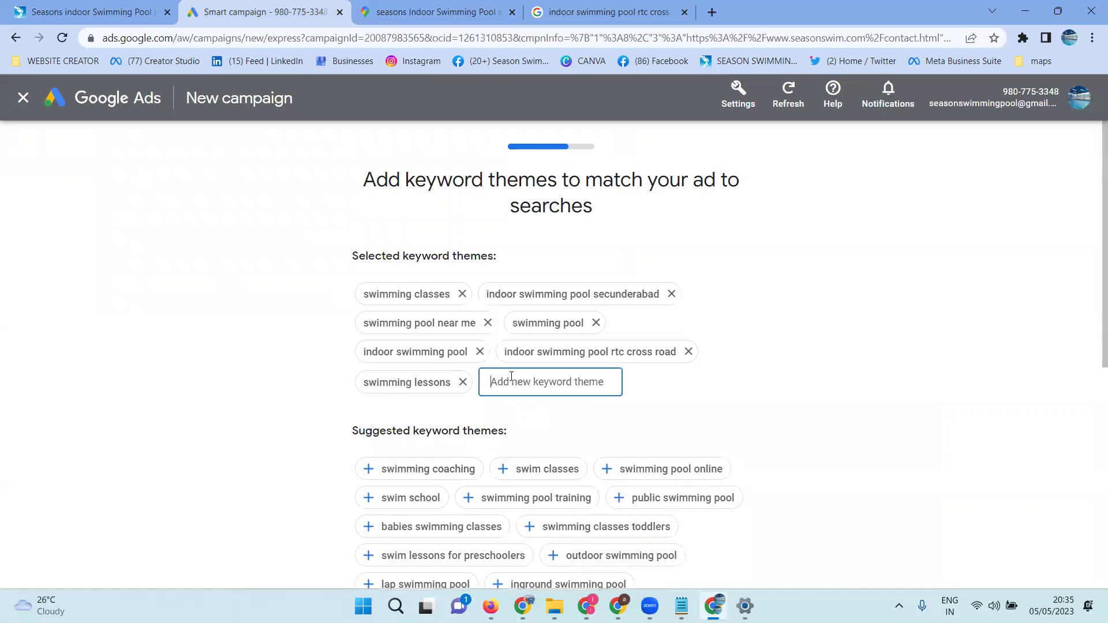
text(swimming class)
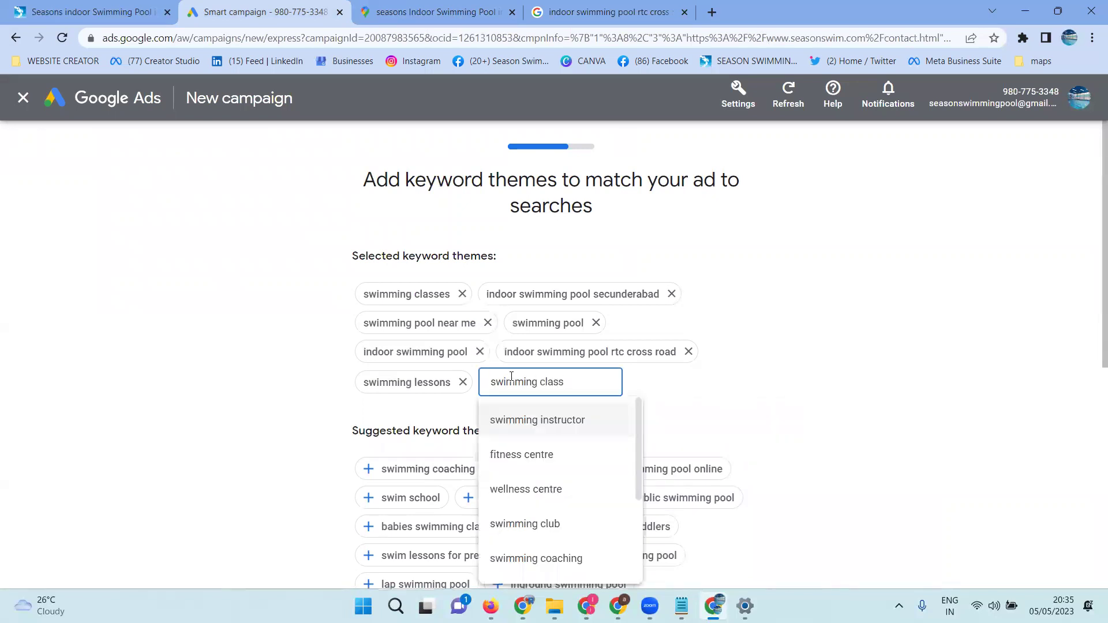
scroll(543, 467, down, 1)
scroll(544, 468, down, 1)
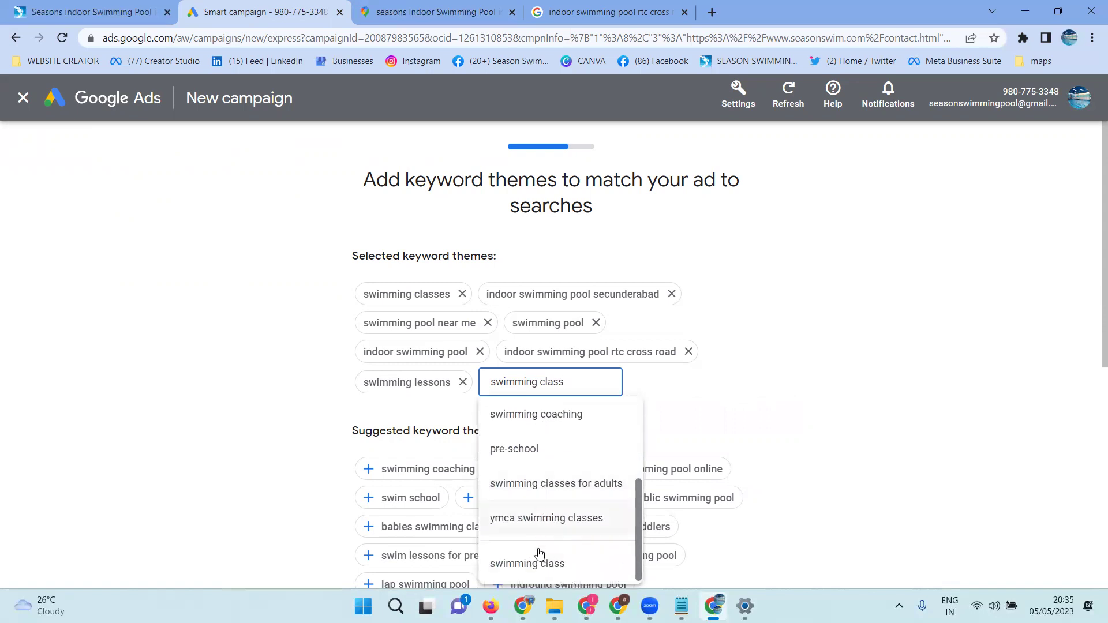
click(538, 563)
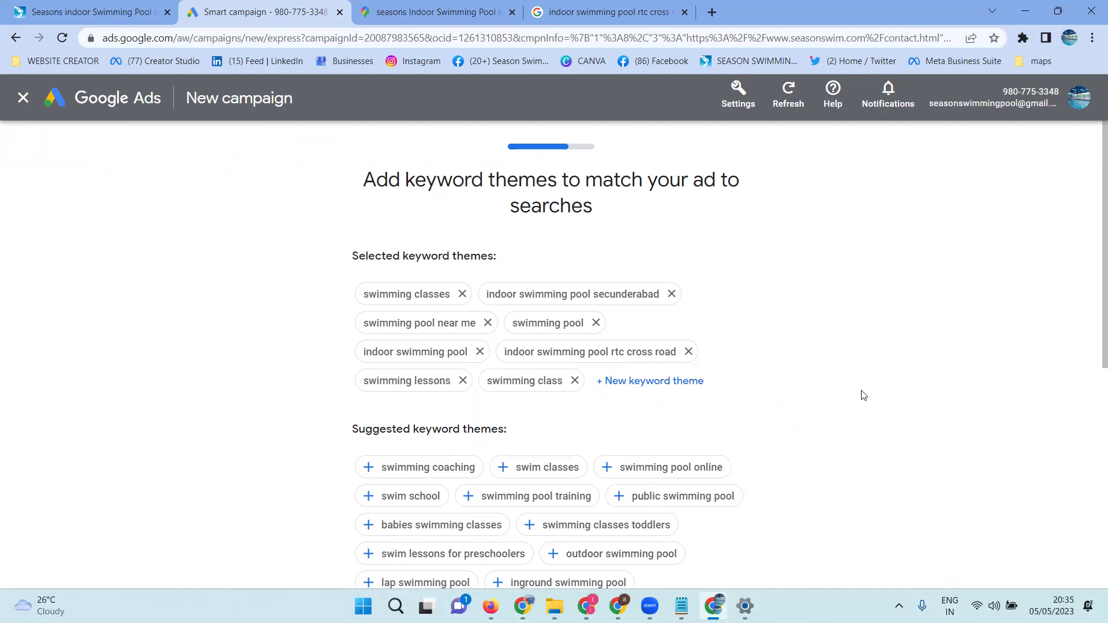
scroll(796, 309, down, 2)
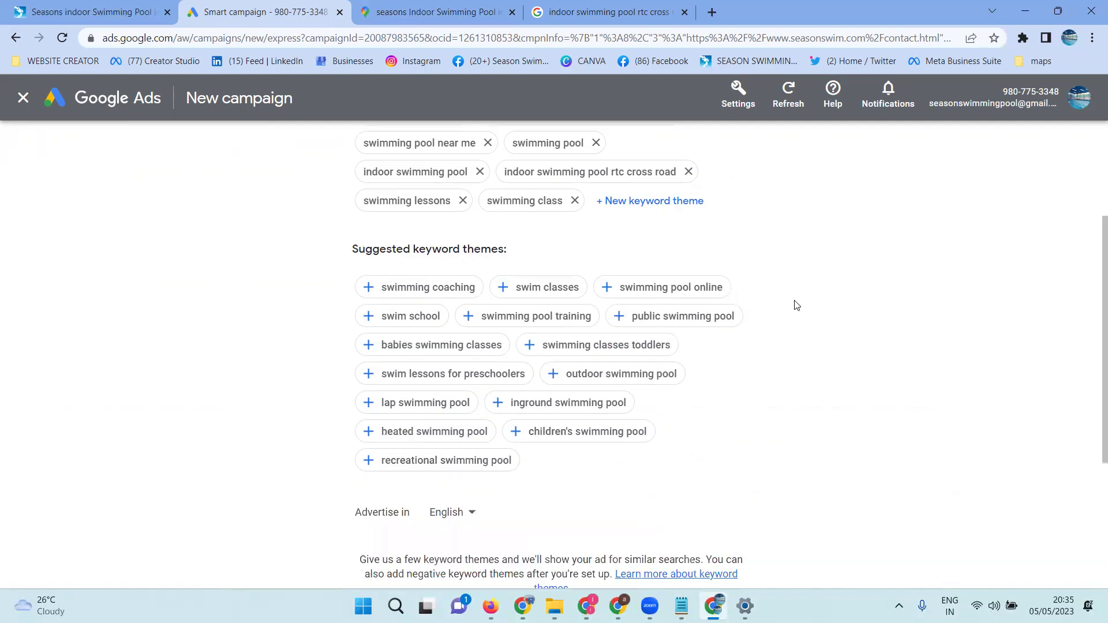
Add 'swimming coaching' and 'swim classes' themes, removing the 'swimming class' theme
click(364, 295)
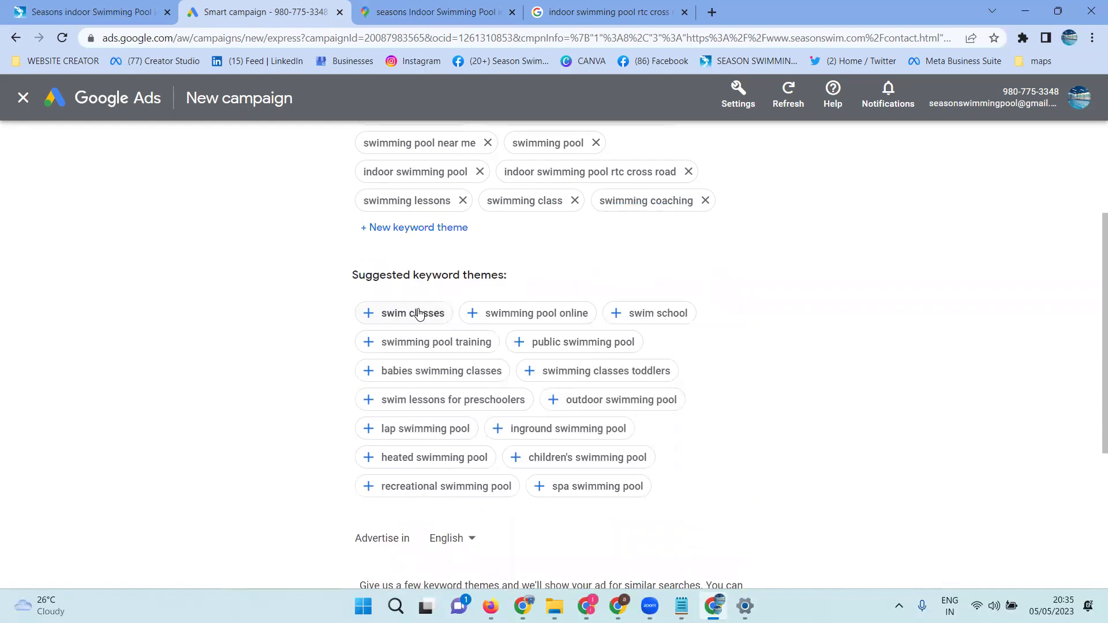
click(568, 201)
click(370, 288)
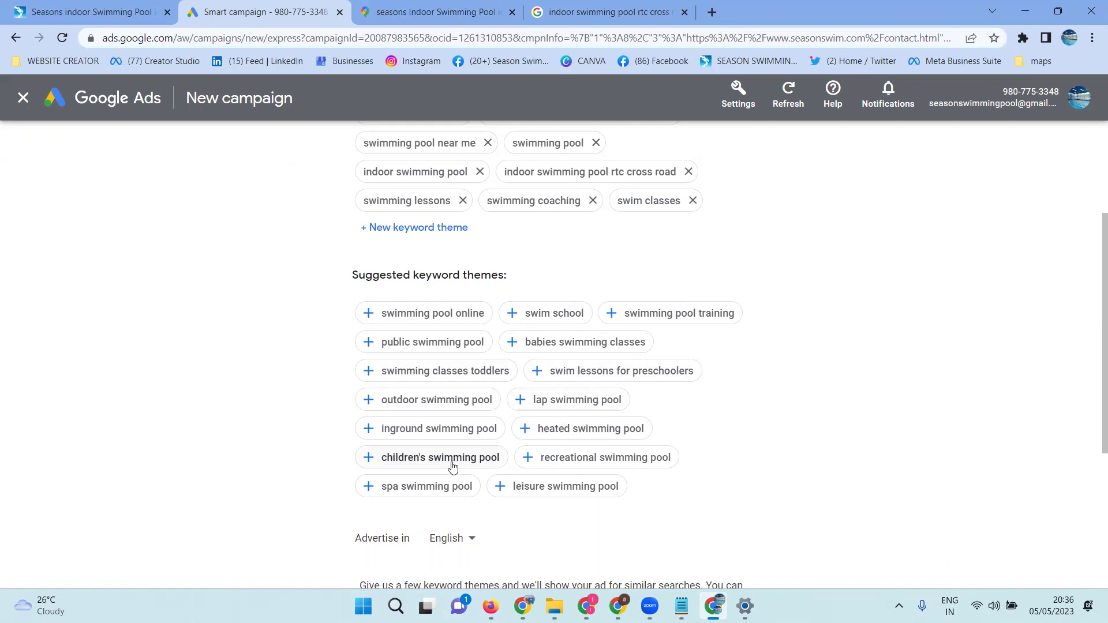
Add 'children's swimming pool' and 'swimming classes toddlers' themes, removing 'swimming lessons'
click(369, 457)
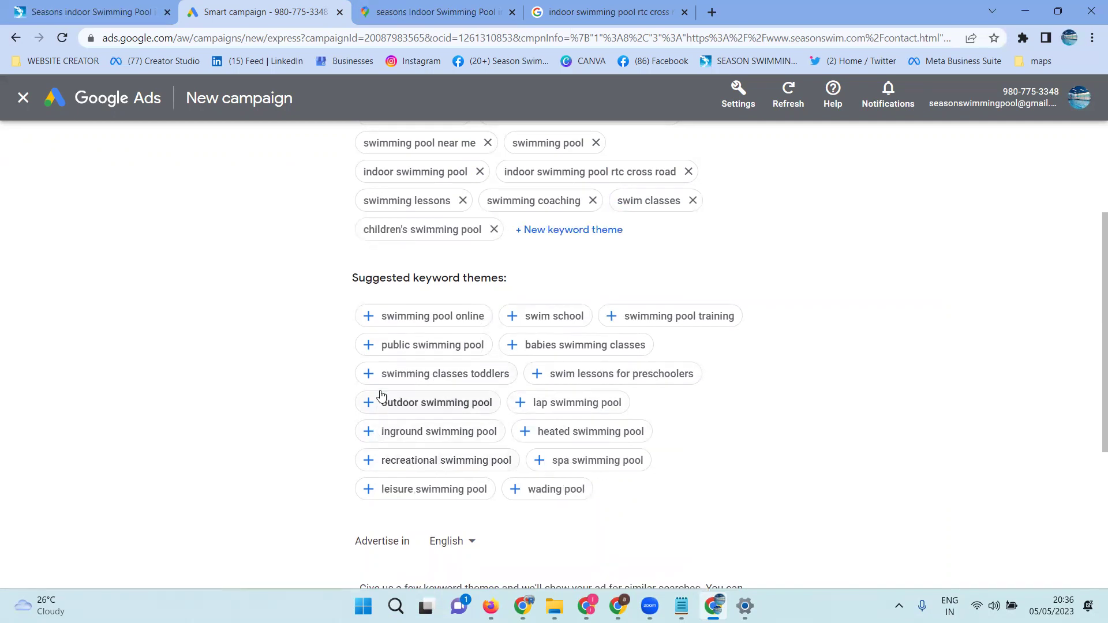
click(371, 374)
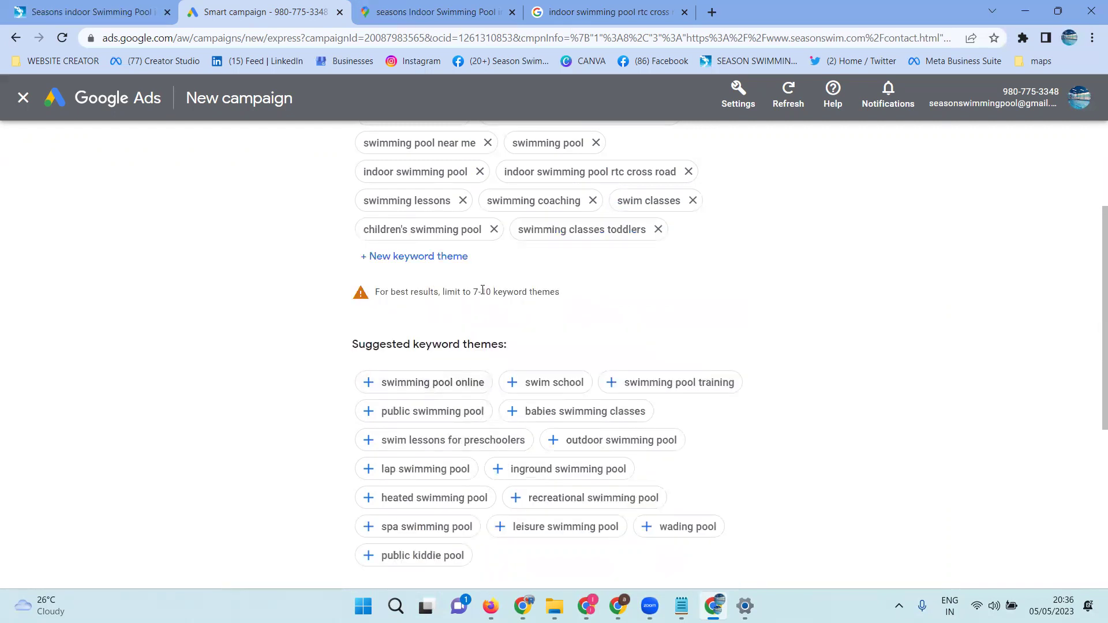
scroll(503, 275, up, 1)
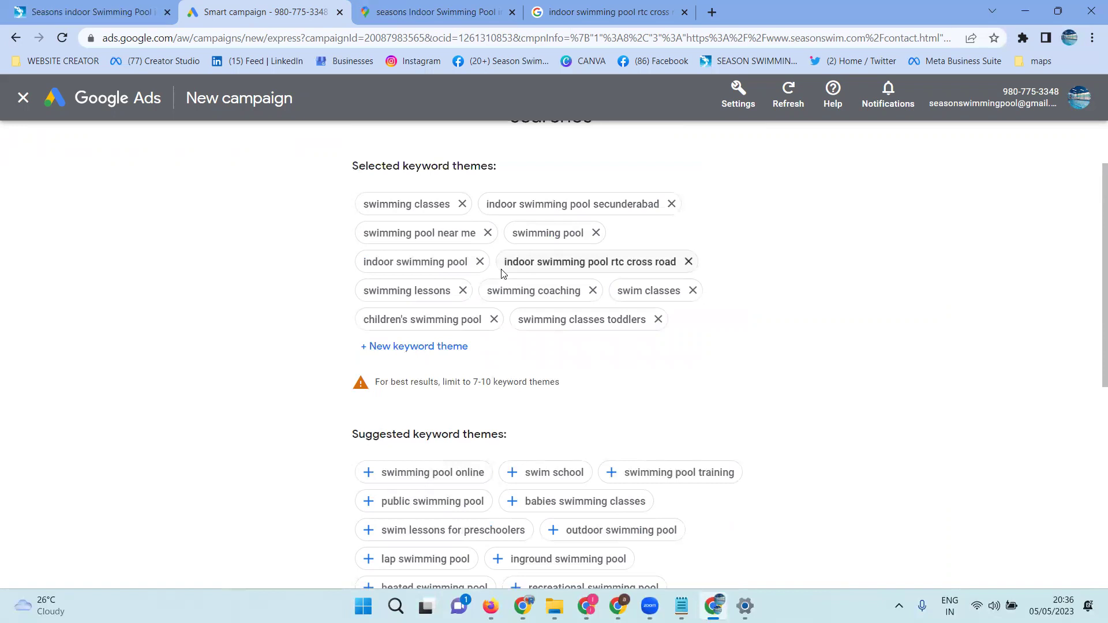
click(464, 296)
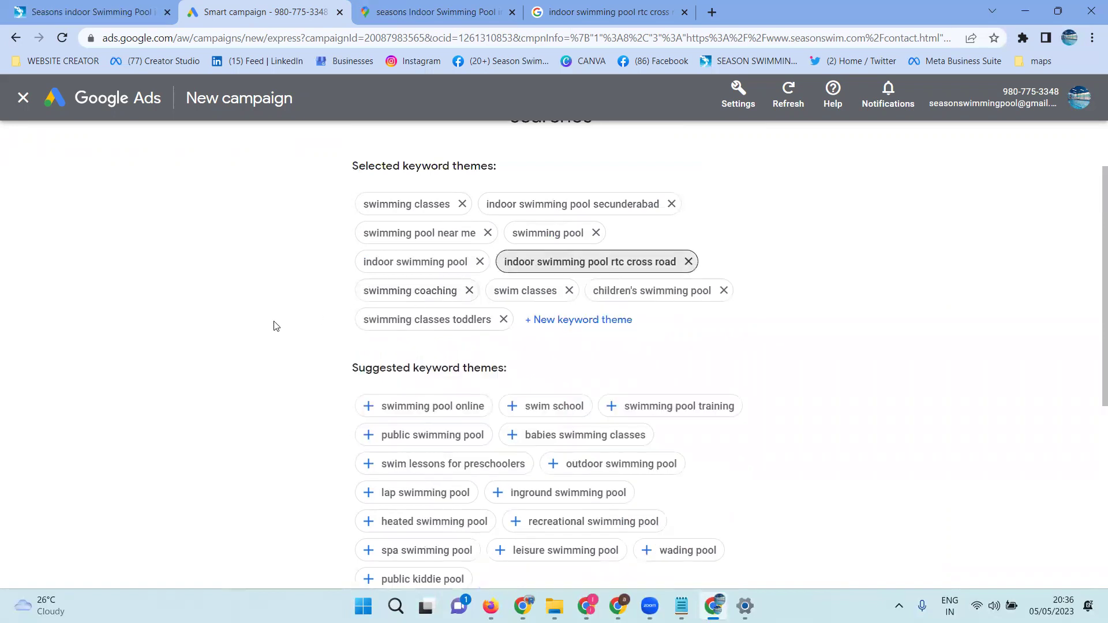
scroll(274, 326, down, 1)
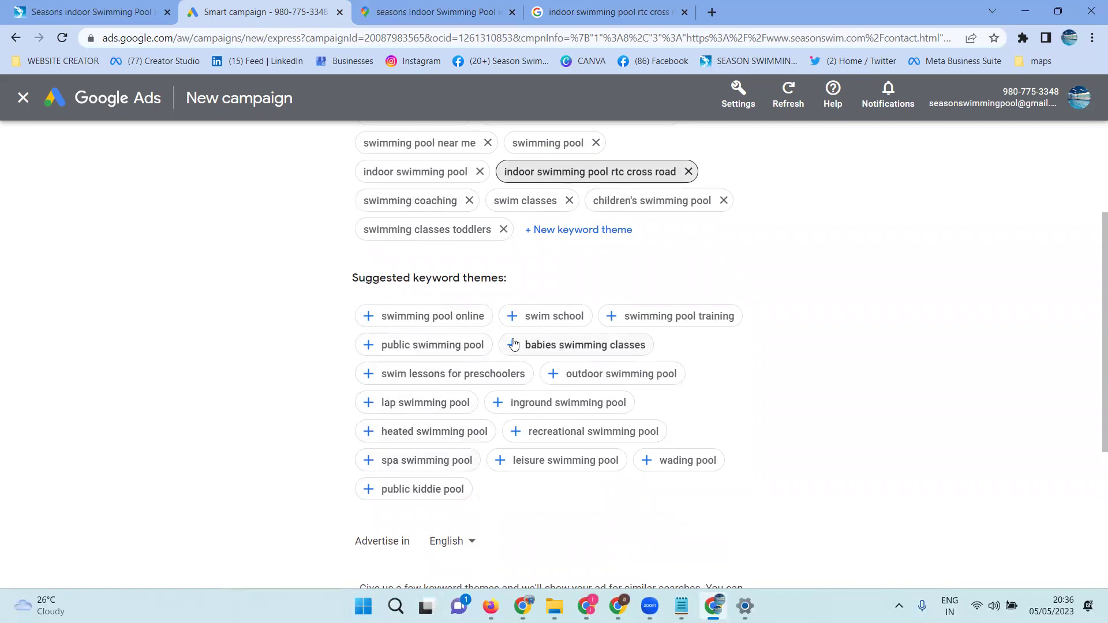
scroll(723, 251, up, 1)
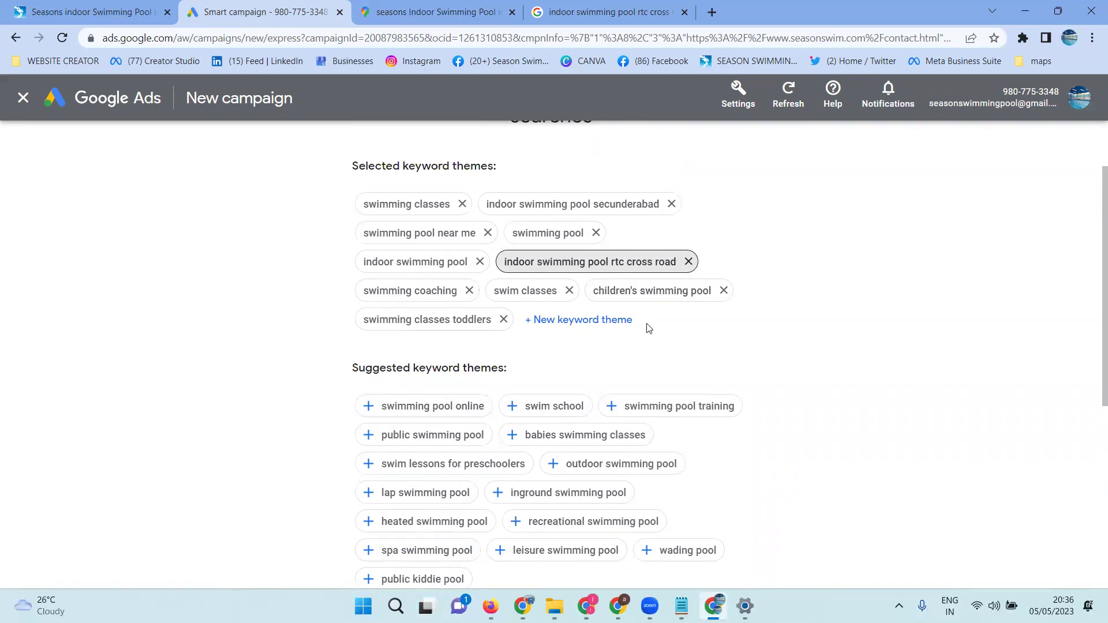
drag(514, 204, 662, 208)
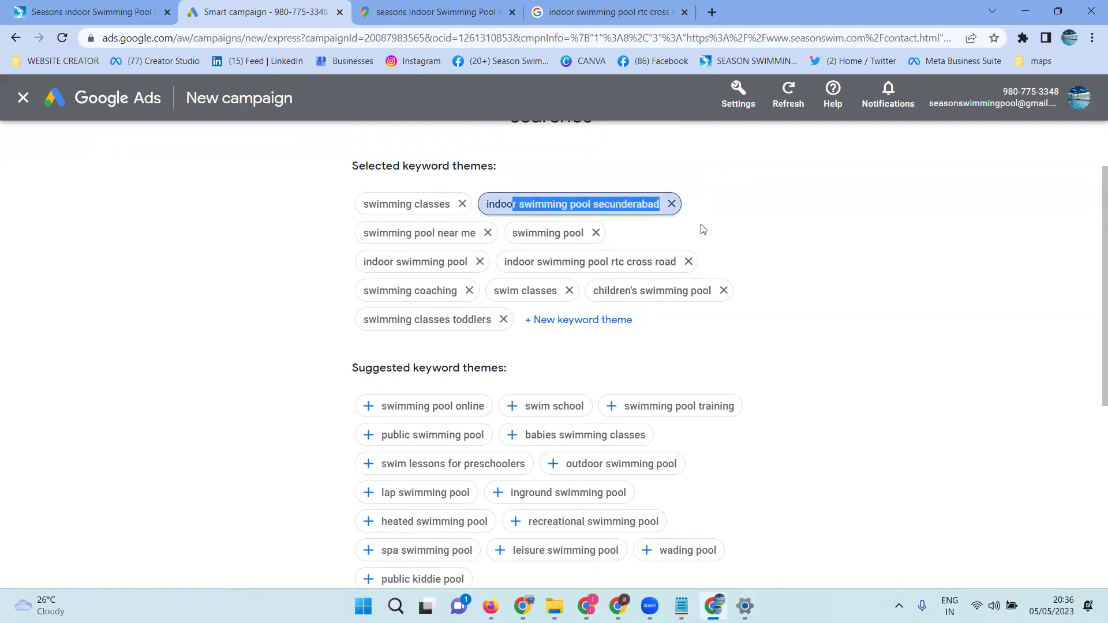
scroll(779, 237, down, 4)
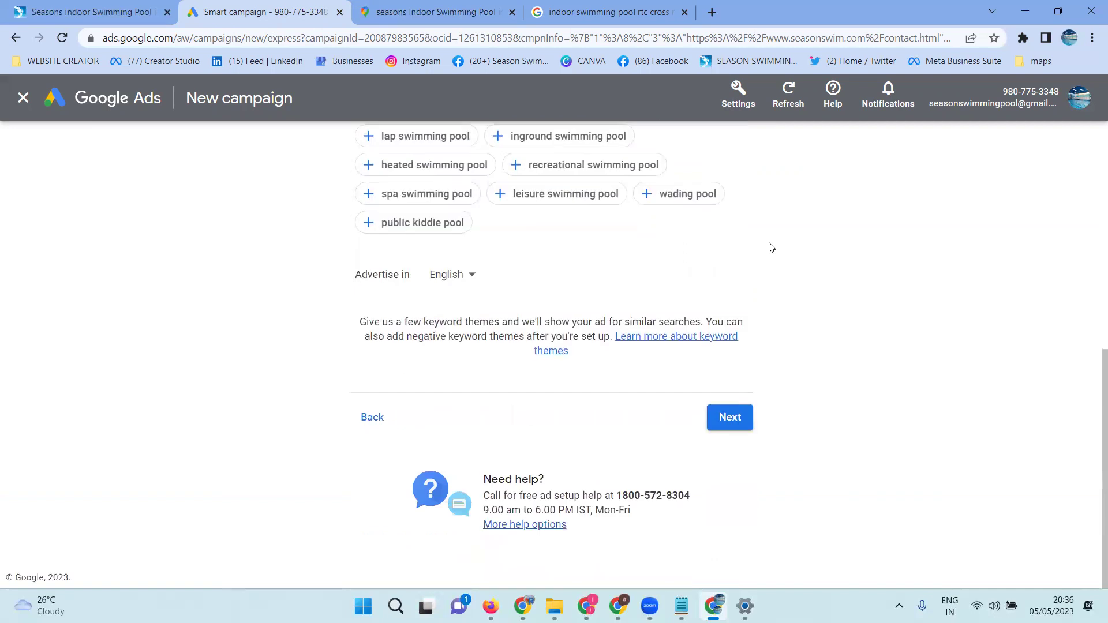
Choose English as the advertising language and continue to the location step
click(448, 279)
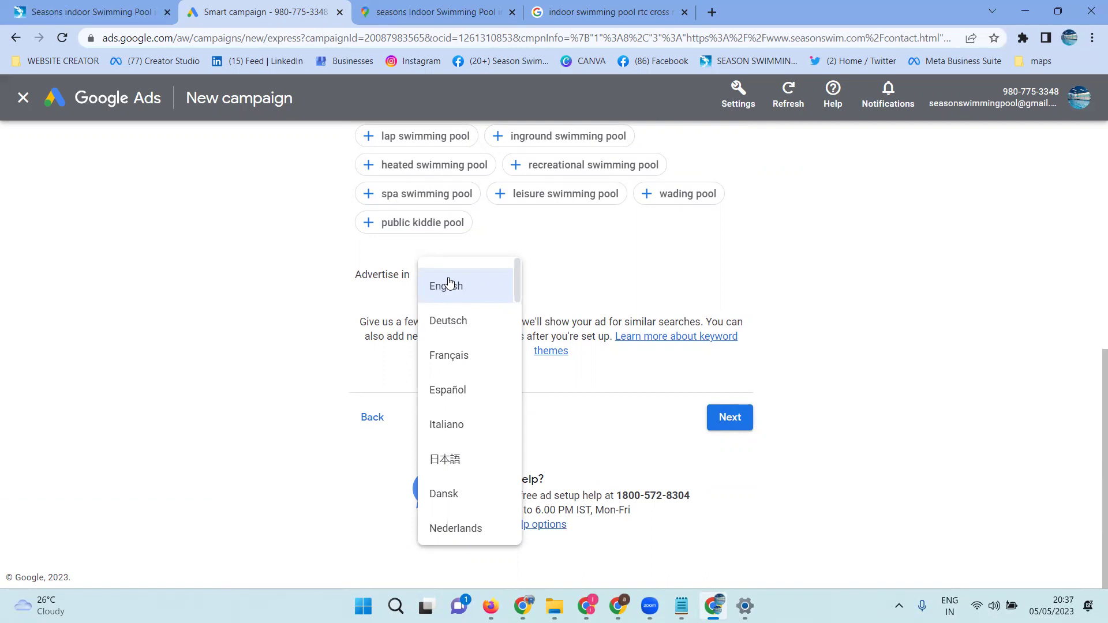
click(449, 286)
click(738, 424)
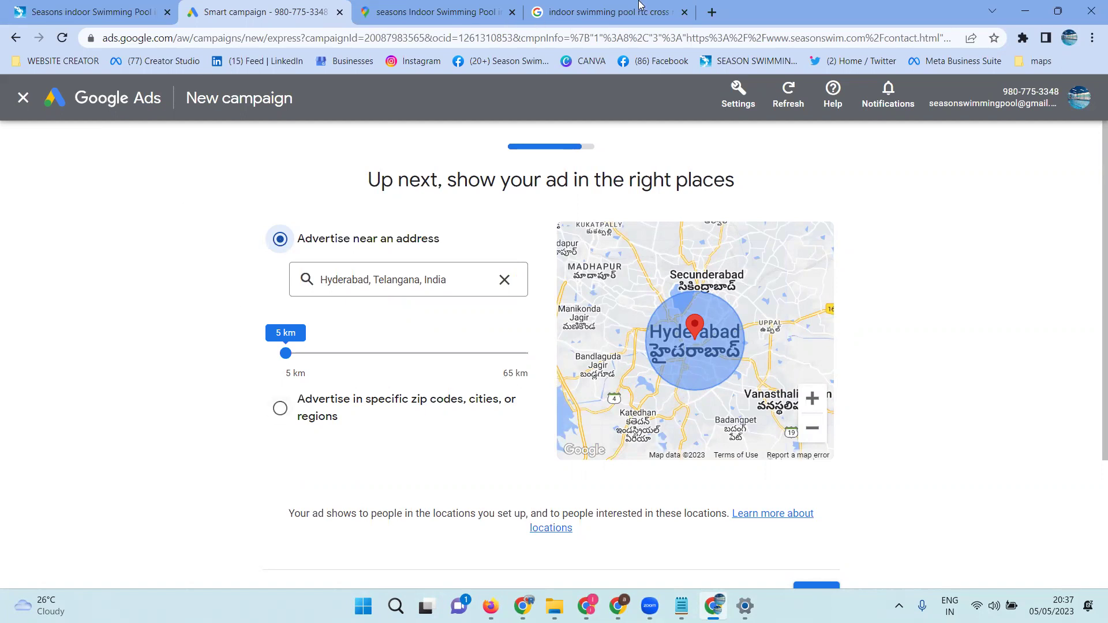
Search Google for 'secunderabad pin code', then return to the Google Ads campaign
click(621, 7)
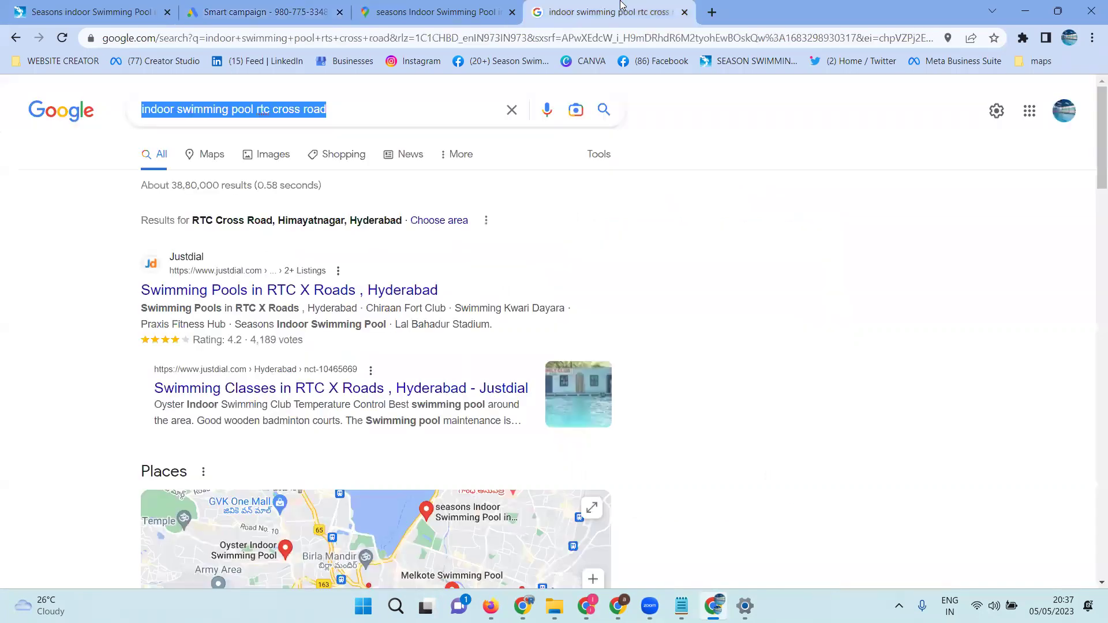
click(6, 37)
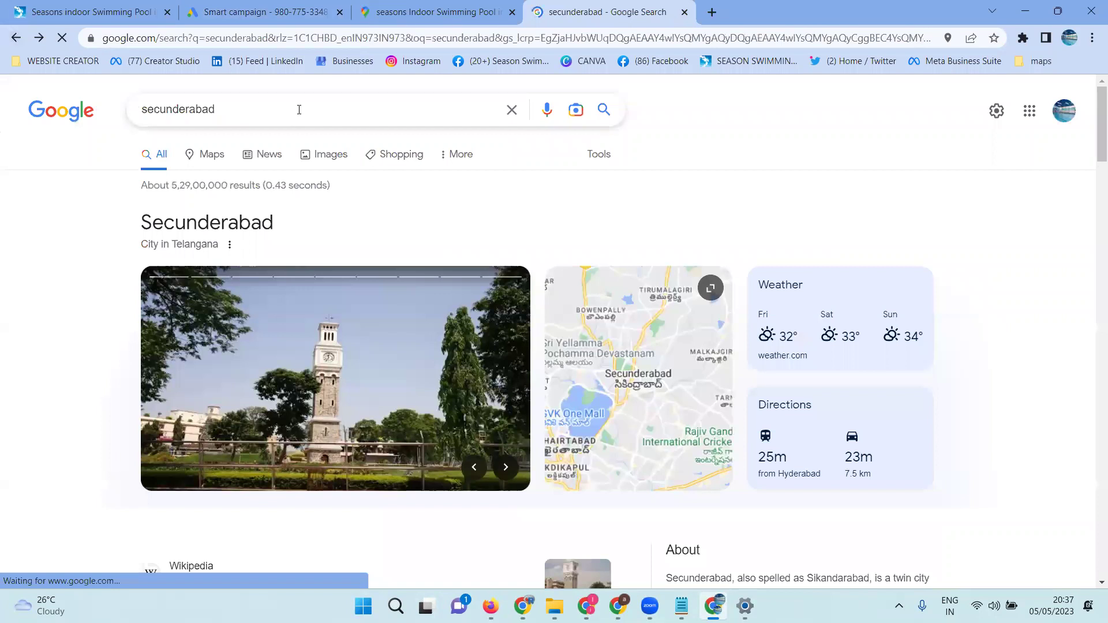
click(299, 109)
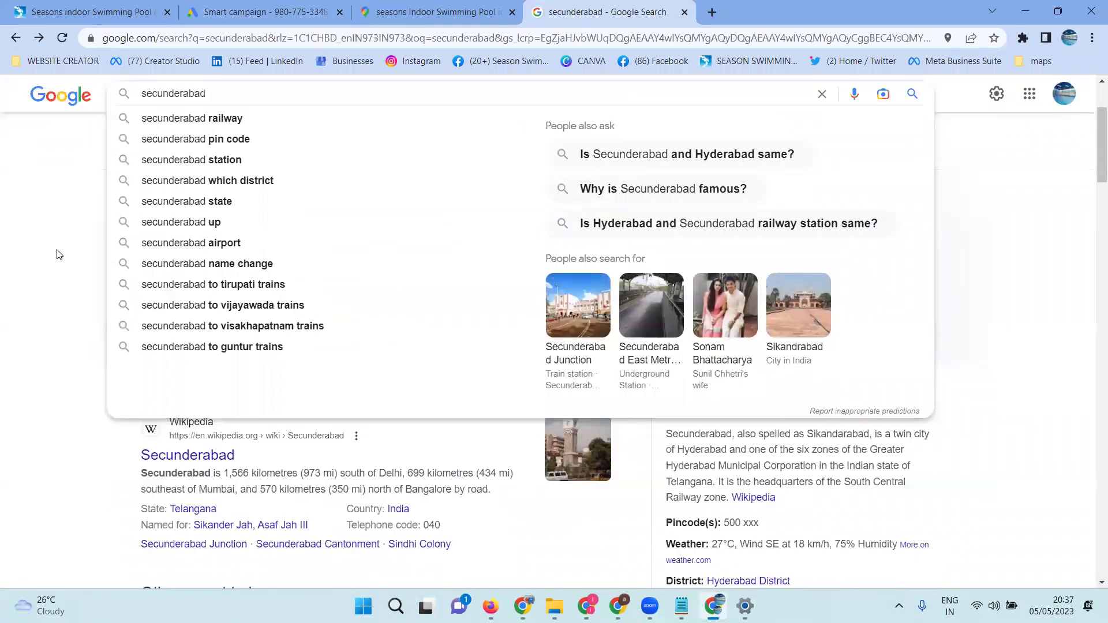
click(227, 138)
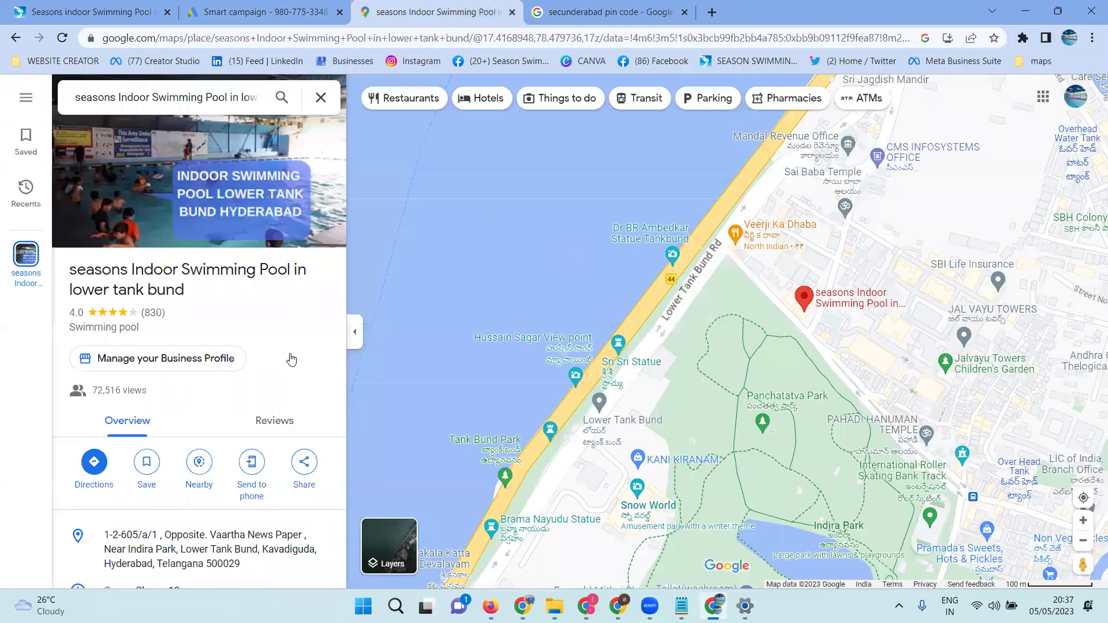
key(ctrl+shift+Tab)
drag(291, 353, 309, 353)
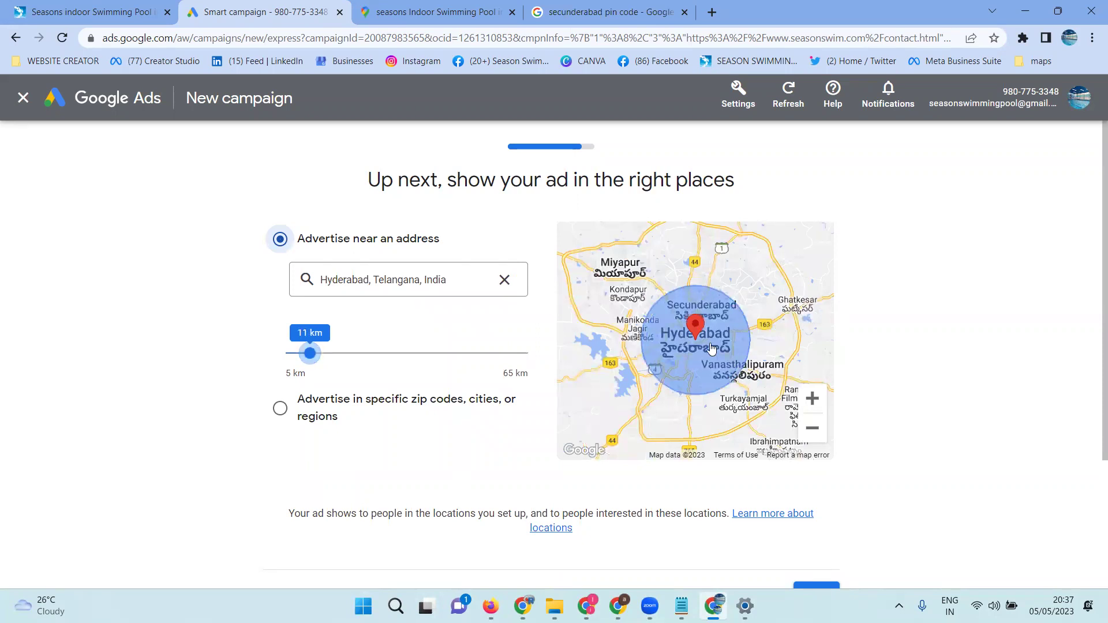
scroll(712, 349, down, 2)
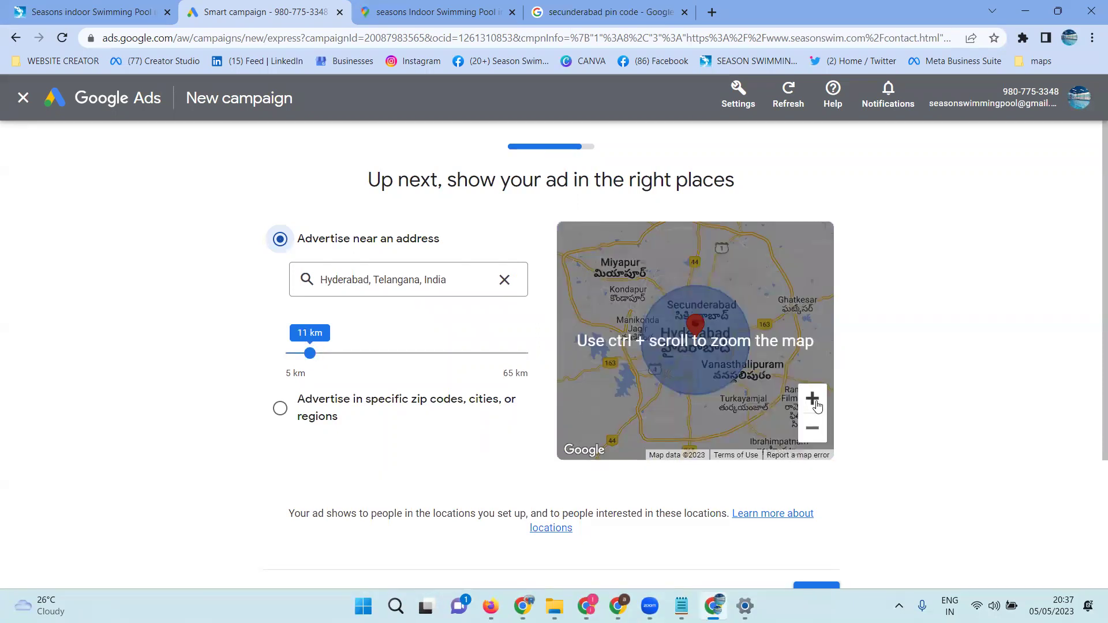
click(814, 402)
click(814, 401)
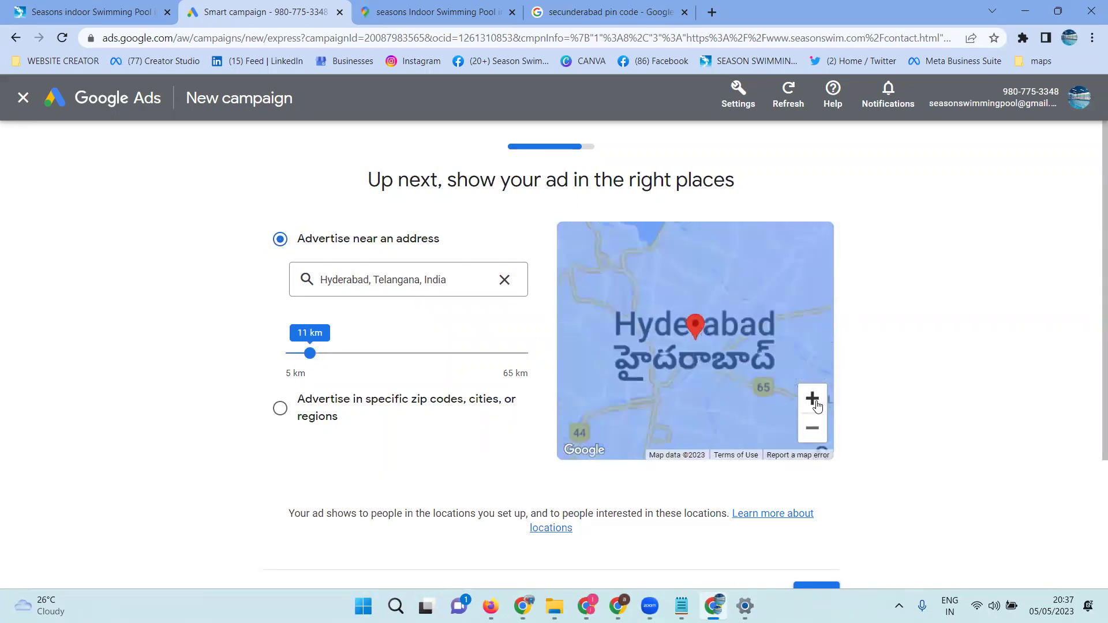
click(814, 401)
click(814, 400)
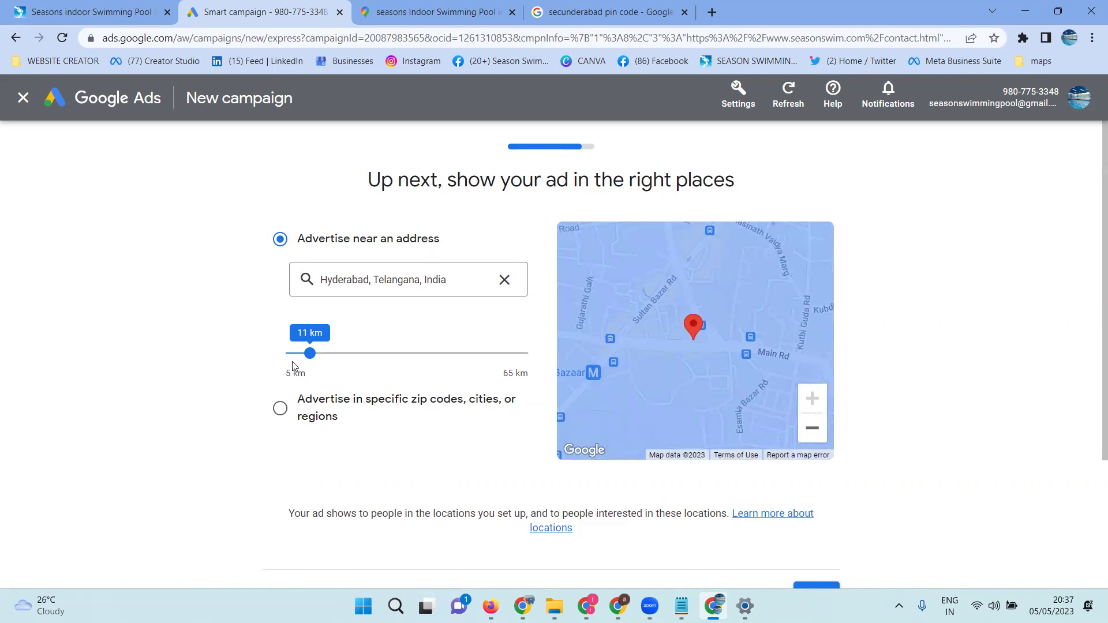
scroll(222, 354, down, 1)
scroll(223, 353, down, 1)
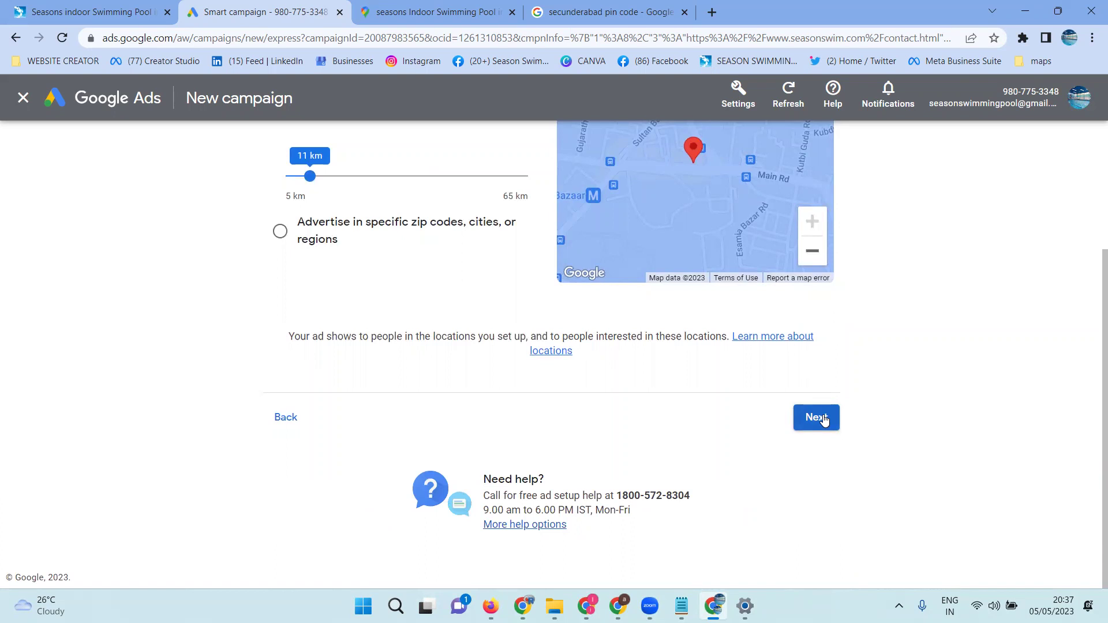
Check the Tankbund branch page, pin codes and Maps listing, then submit the 11 km location
click(87, 11)
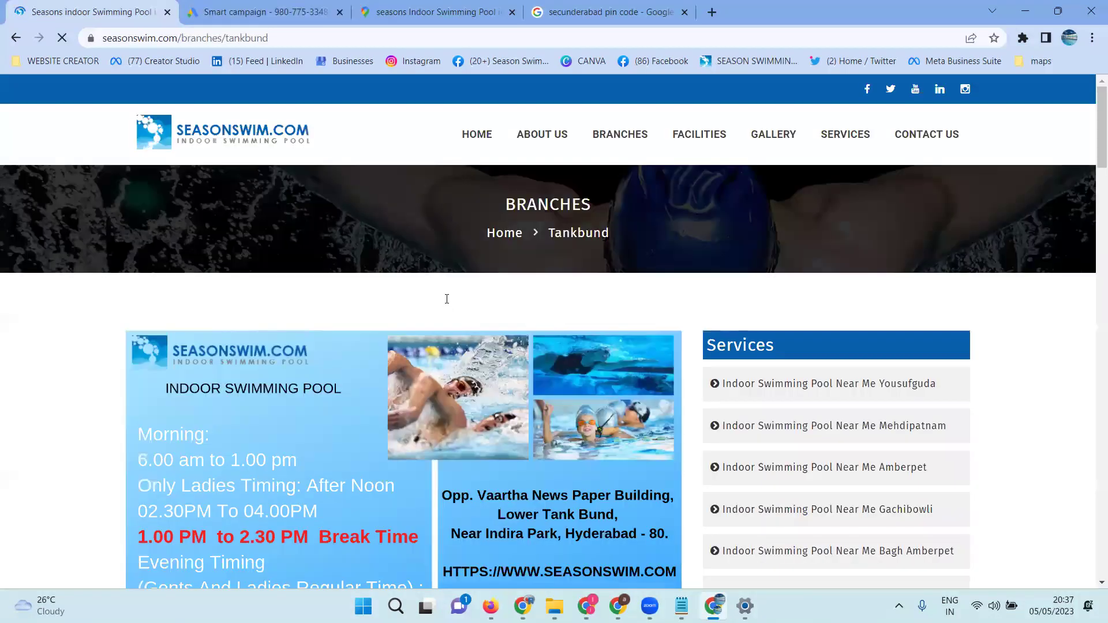
scroll(444, 295, down, 5)
scroll(442, 295, down, 5)
scroll(438, 295, down, 4)
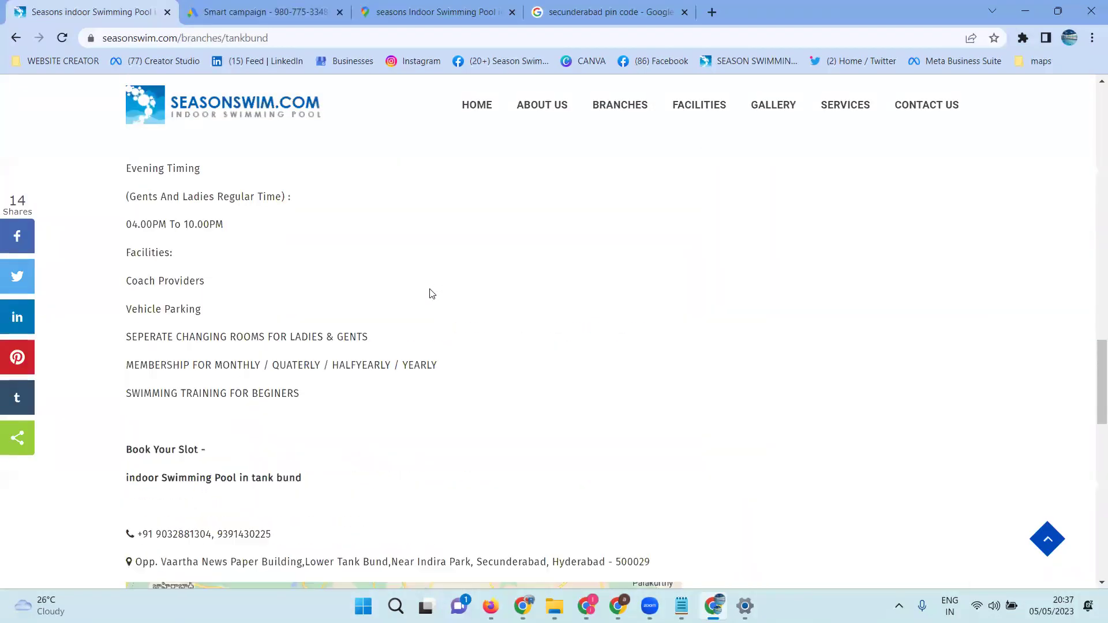
scroll(429, 295, down, 1)
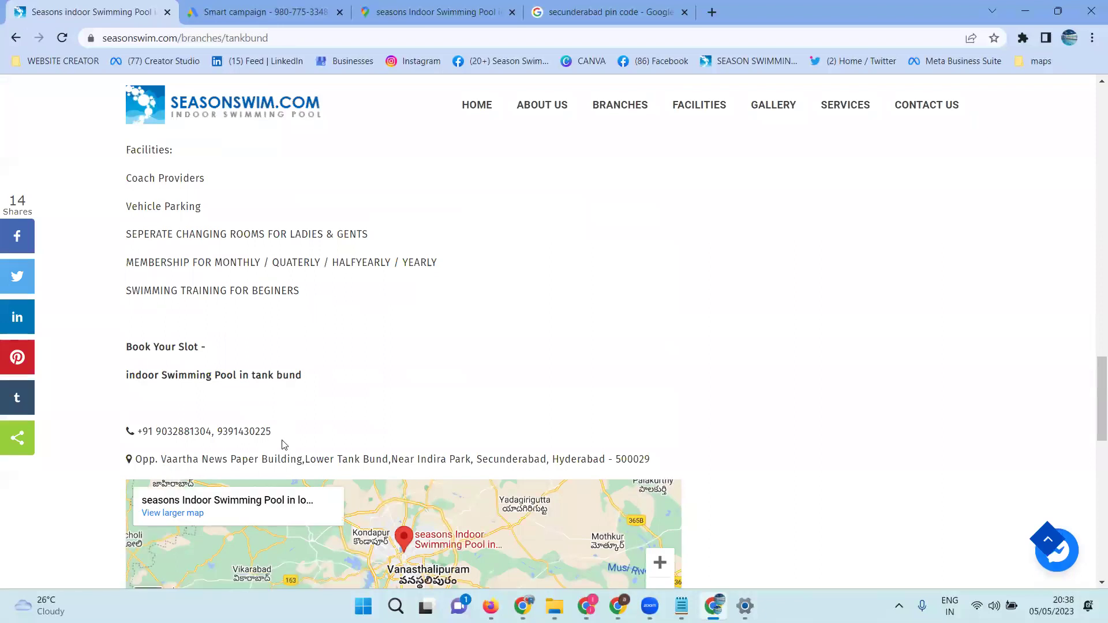
click(620, 12)
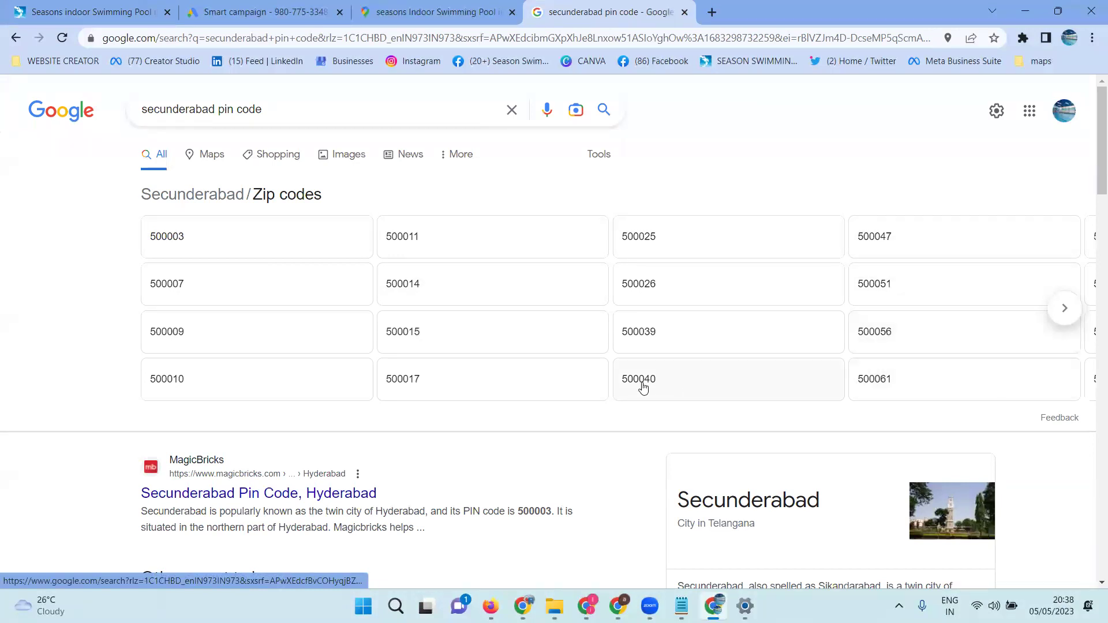
click(367, 7)
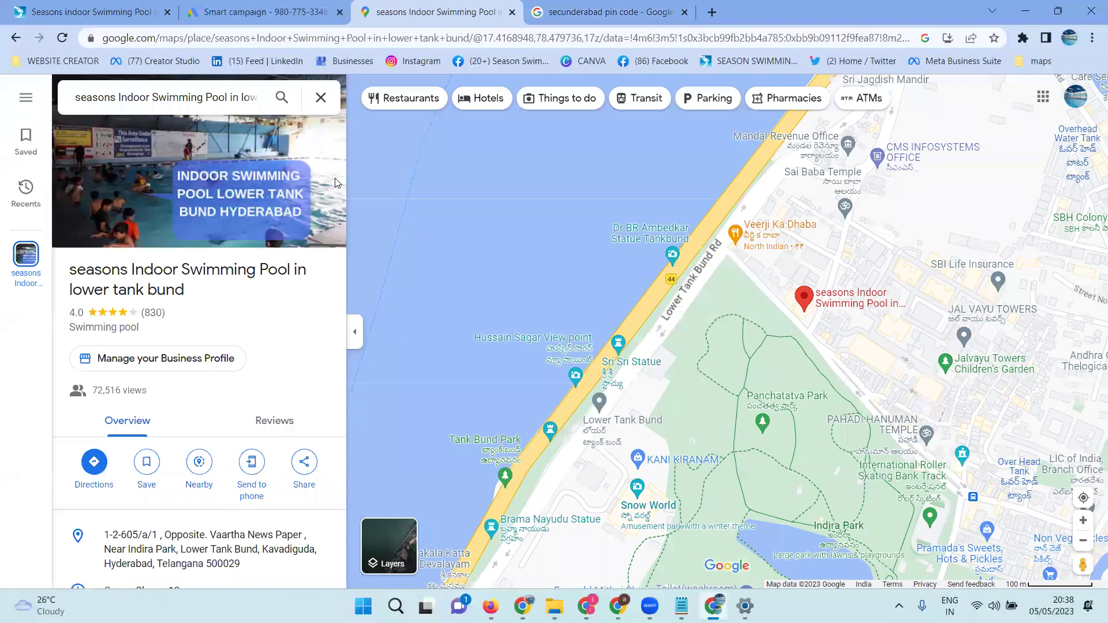
key(ctrl+shift+Tab)
click(832, 419)
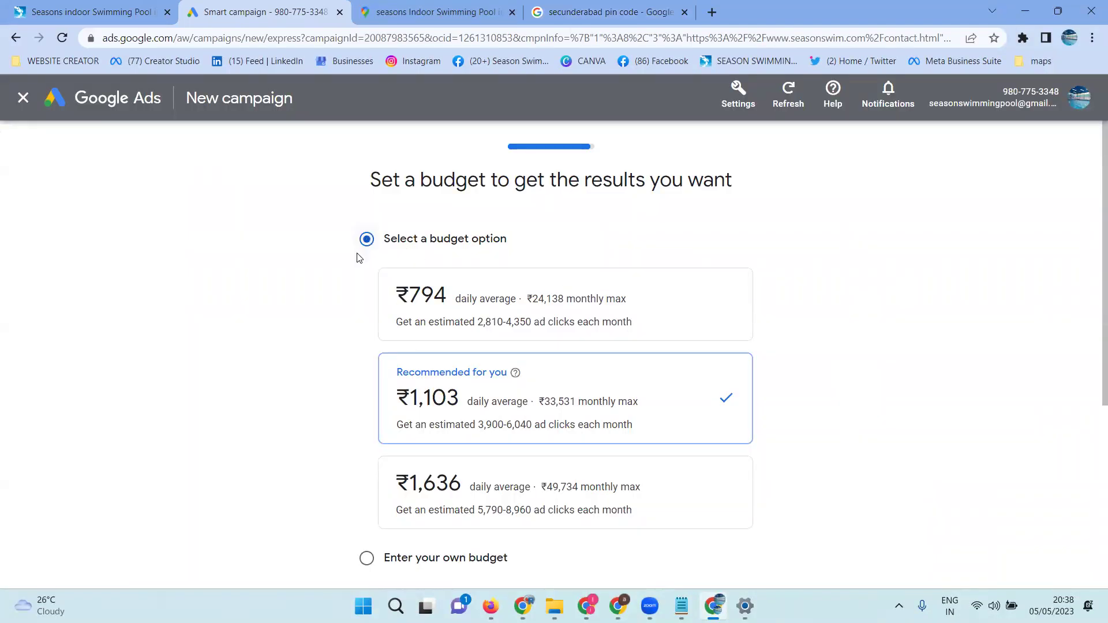
scroll(362, 258, down, 2)
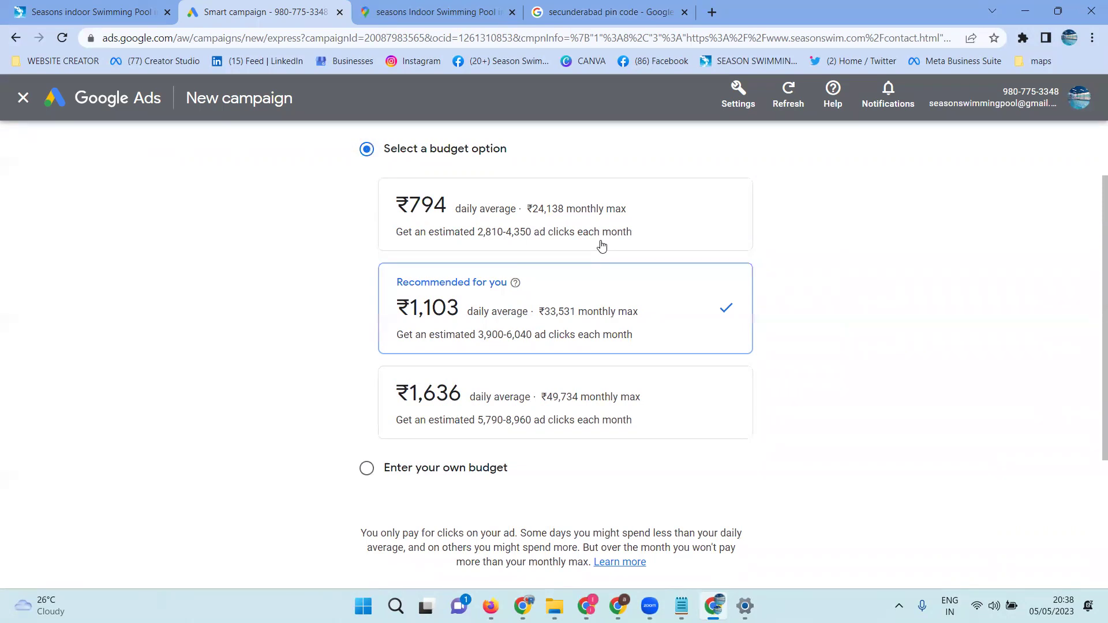
scroll(593, 260, down, 1)
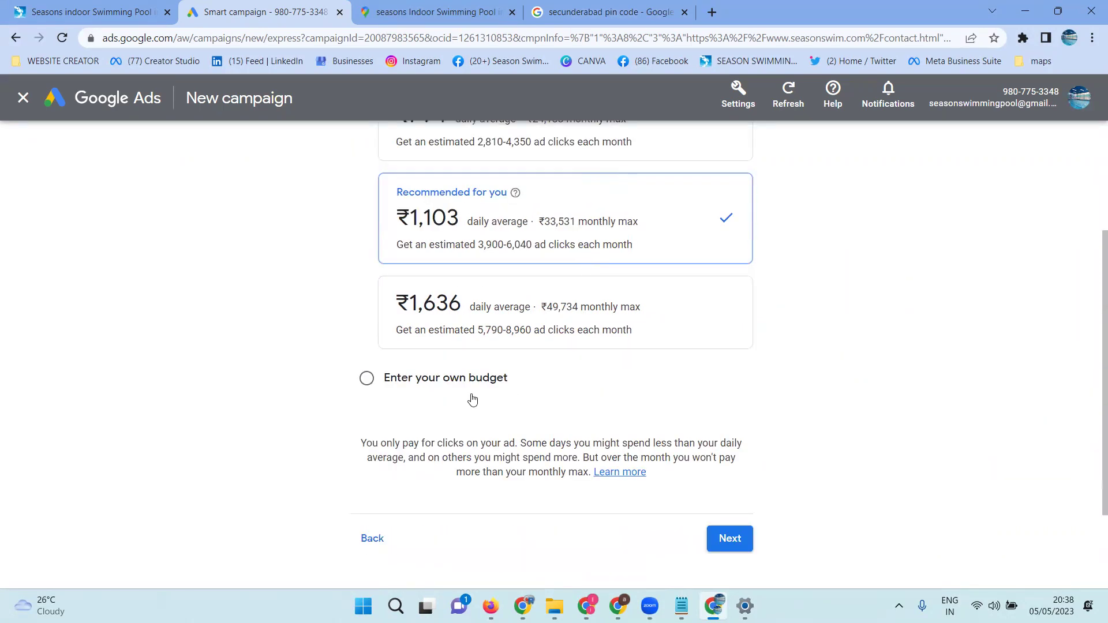
Switch to a custom daily budget and lower it from ₹1,103 to ₹580
click(423, 388)
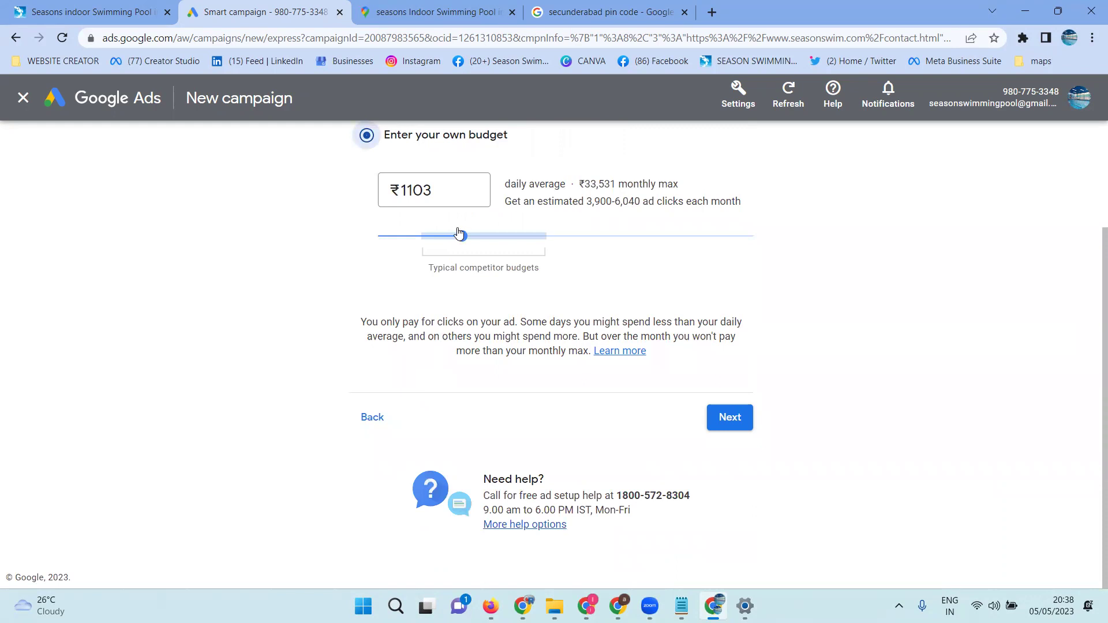
drag(462, 236, 423, 241)
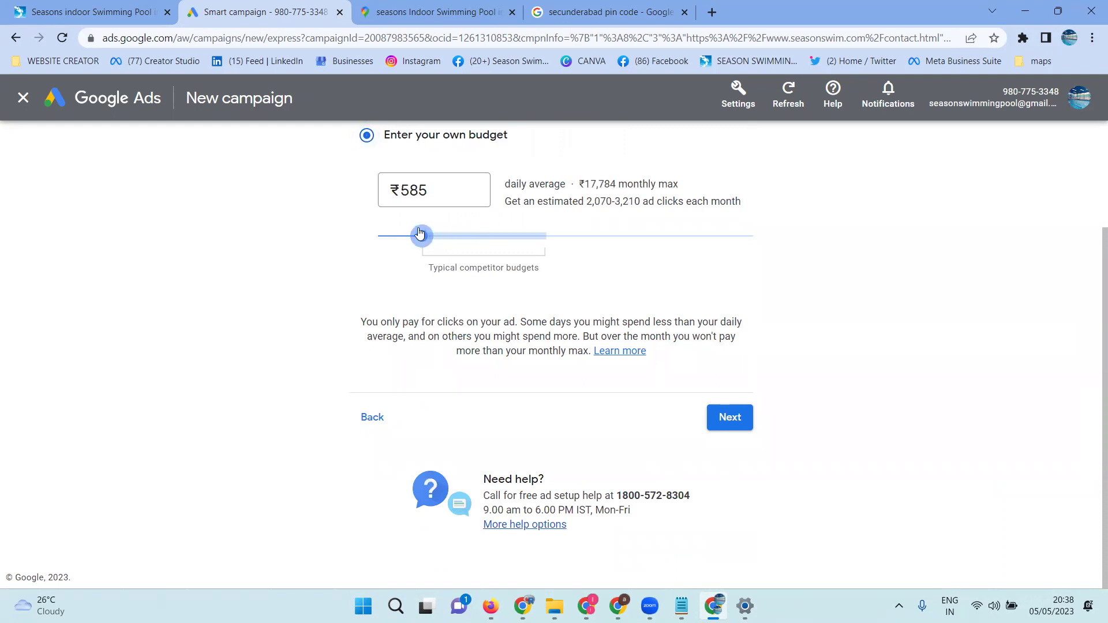
drag(419, 240, 421, 241)
click(409, 183)
double_click(408, 184)
text(580)
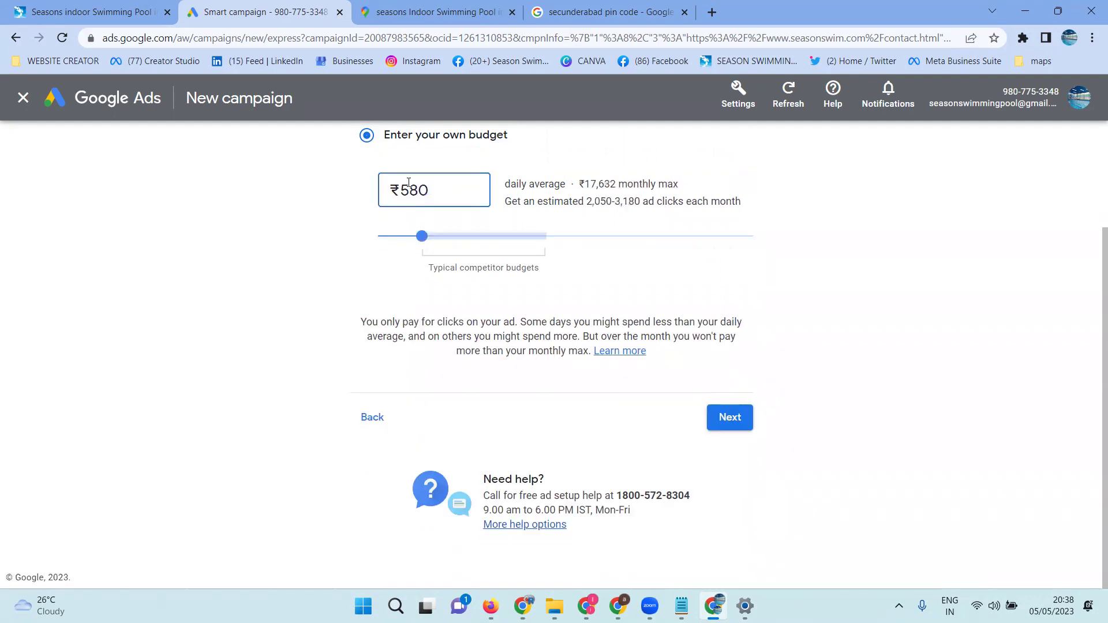
key(BackSpace)
key(BackSpace)
text(7)
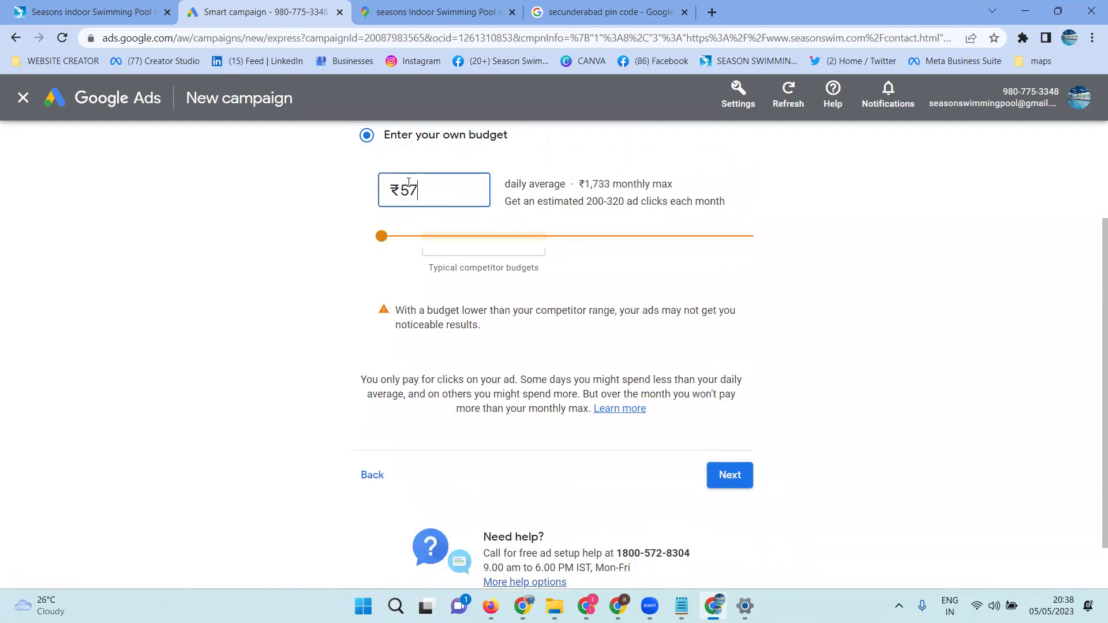
text(5)
key(BackSpace)
key(BackSpace)
text(80)
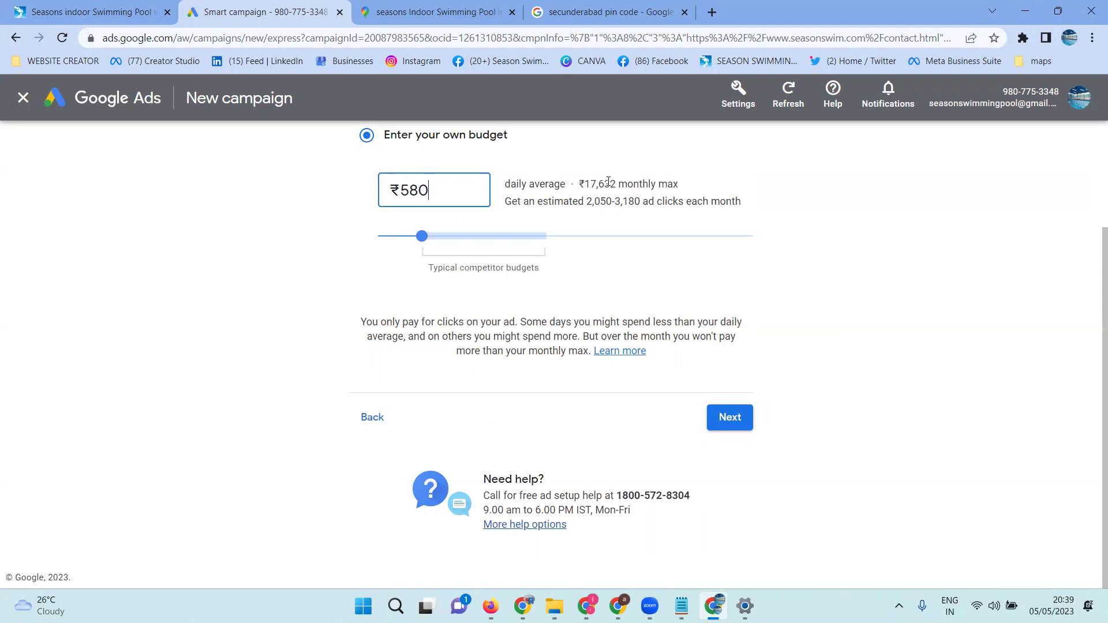
Continue from the ₹580 budget page to the campaign review
click(733, 417)
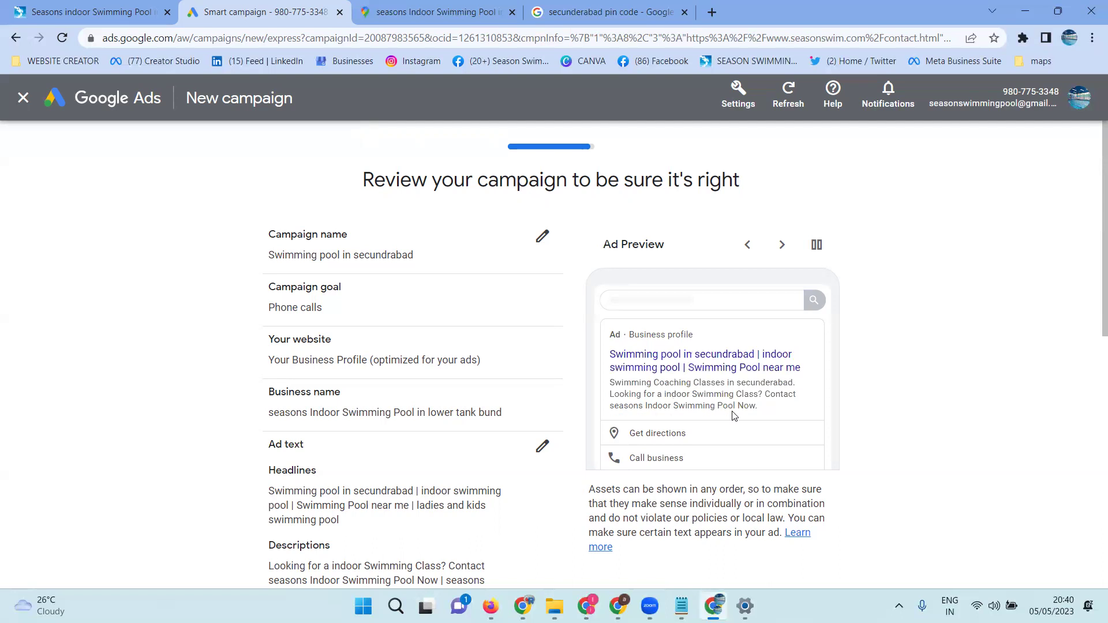
scroll(739, 366, down, 4)
scroll(741, 366, down, 2)
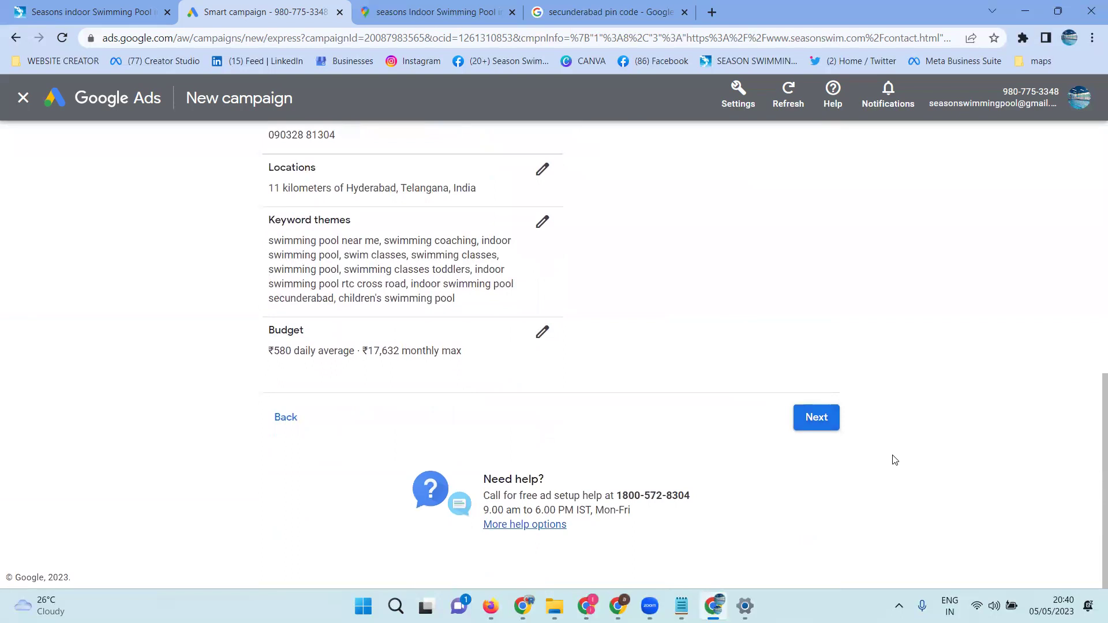
Publish the reviewed 'Swimming pool in secundrabad' campaign for policy review
click(818, 427)
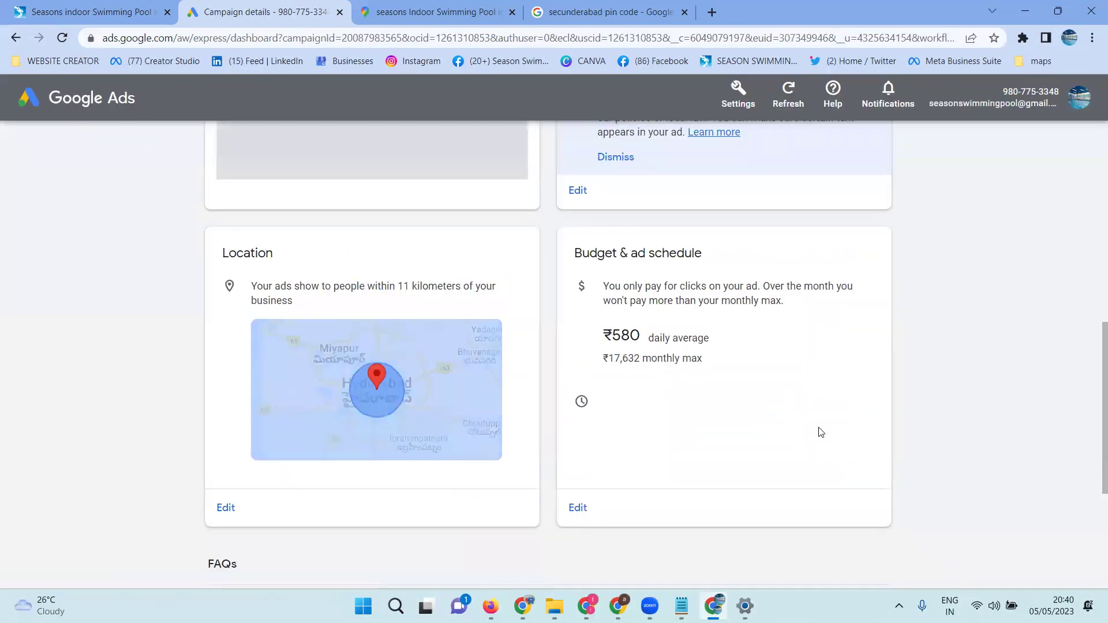
scroll(820, 432, down, 4)
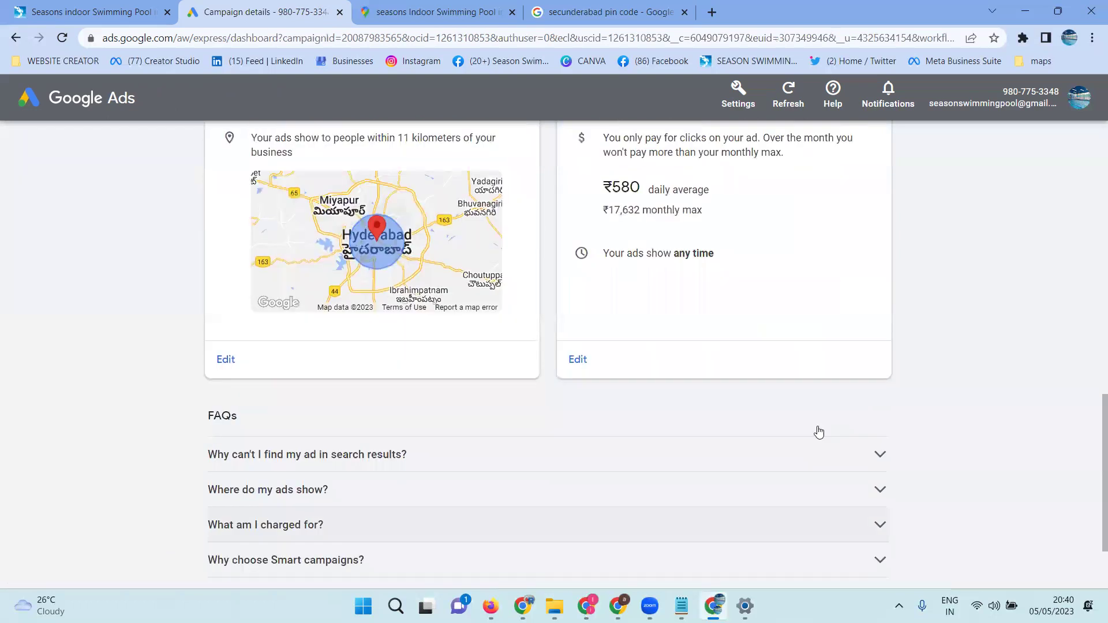
scroll(821, 432, up, 5)
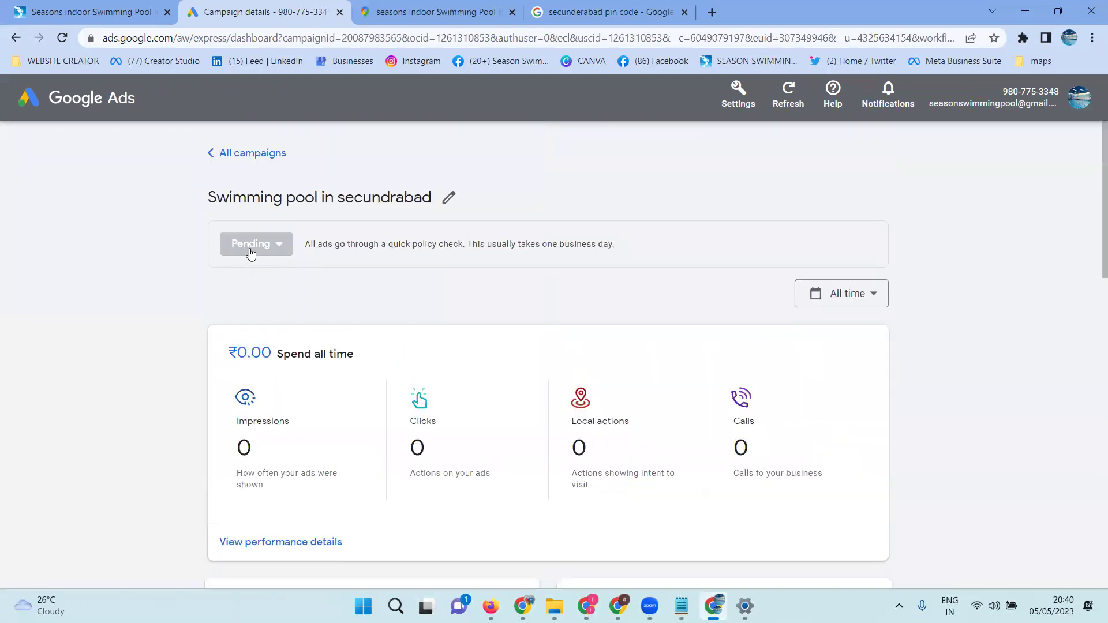